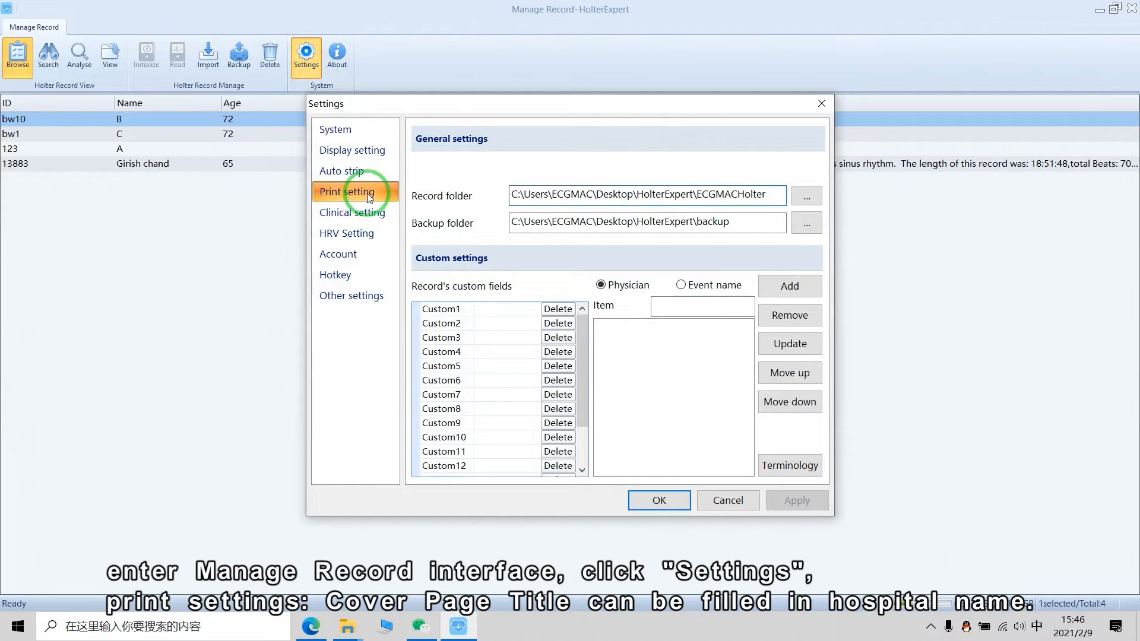
Select the Cover Page Title text in the print settings and accept the settings with ECGMAC as the title
{"action": "left_click", "coordinate": [548, 341]}
{"action": "left_click_drag", "start_coordinate": [548, 342], "coordinate": [513, 340]}
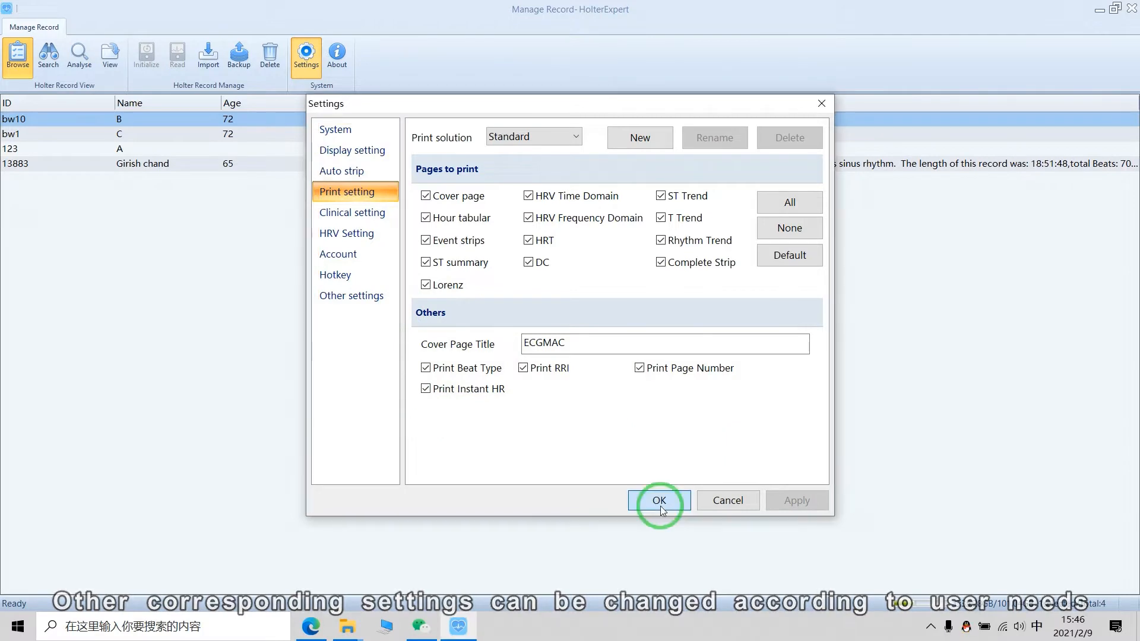
{"action": "left_click", "coordinate": [659, 500]}
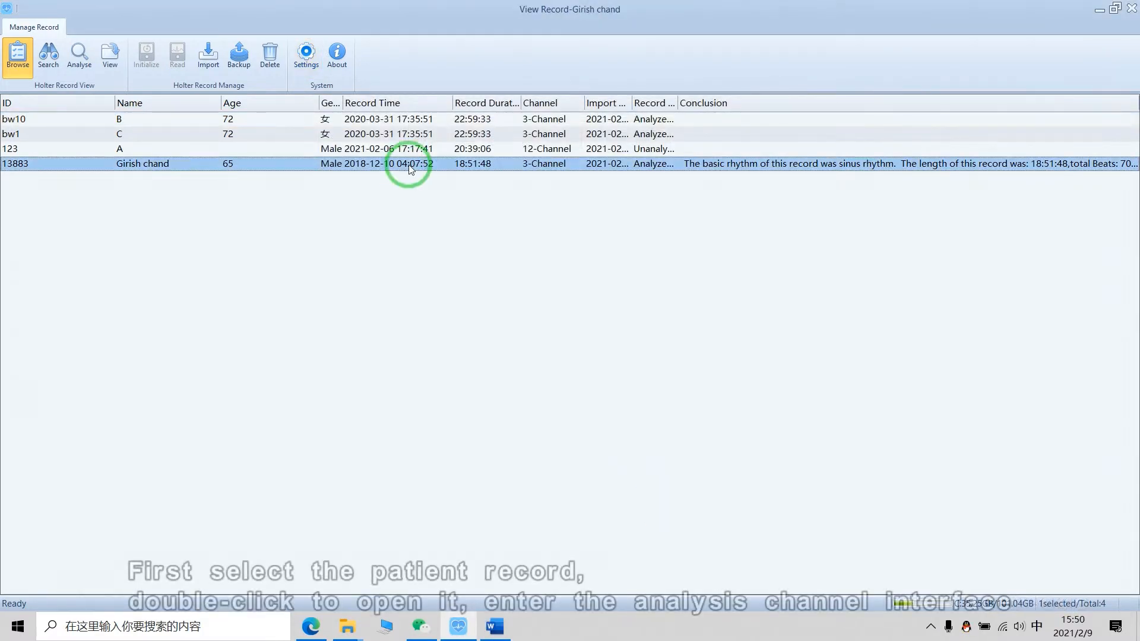
Open the 65-year-old male patient's 3-channel record dated 2018-12-10 for channel selection and check the first analysis channel's options
{"action": "double_click", "coordinate": [410, 170]}
{"action": "left_click", "coordinate": [595, 340]}
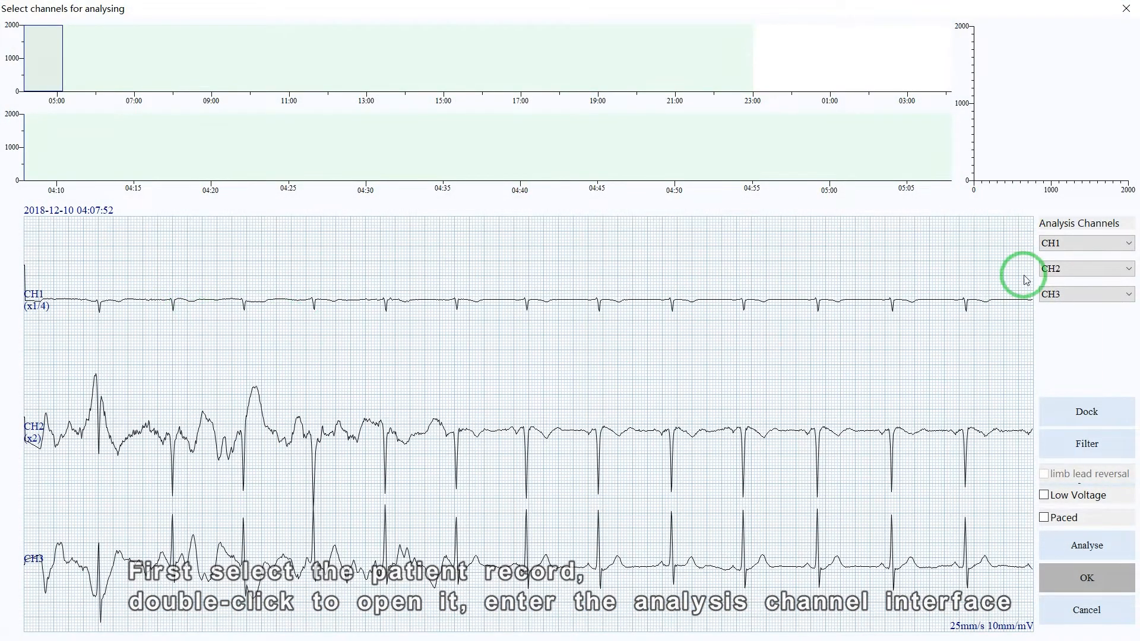
{"action": "left_click", "coordinate": [1087, 250]}
{"action": "left_click", "coordinate": [1089, 244]}
{"action": "left_click", "coordinate": [1095, 247]}
{"action": "left_click", "coordinate": [1095, 249]}
Compare the lead waveforms around 13:41 and 13:53, set all three analysis channels to CH3, and run the analysis
{"action": "left_click", "coordinate": [394, 56]}
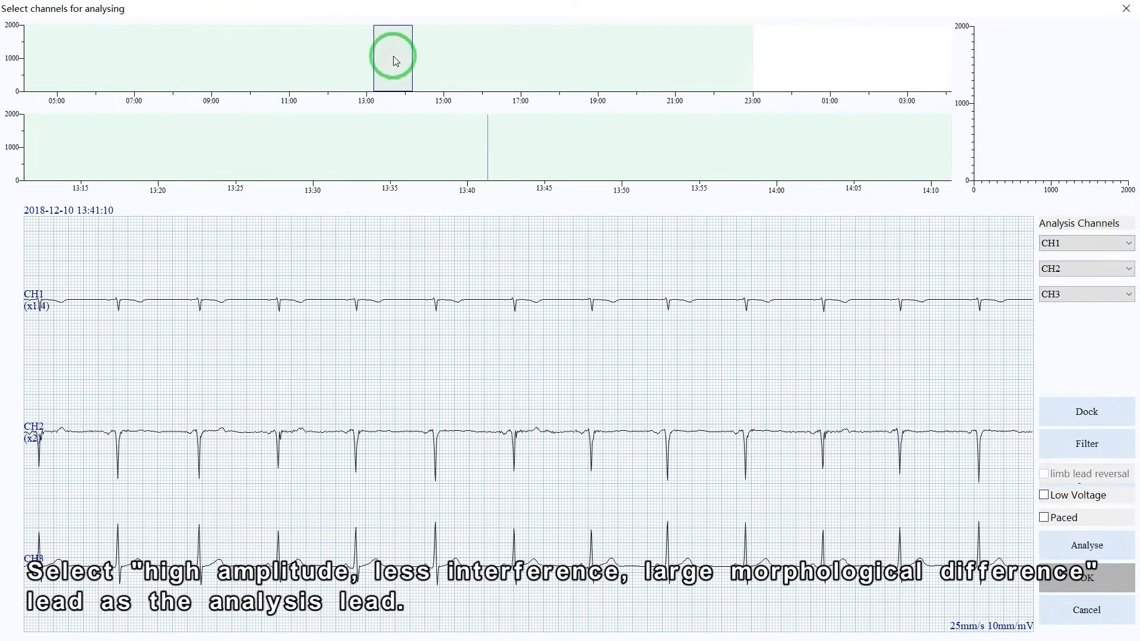
{"action": "left_click", "coordinate": [647, 158]}
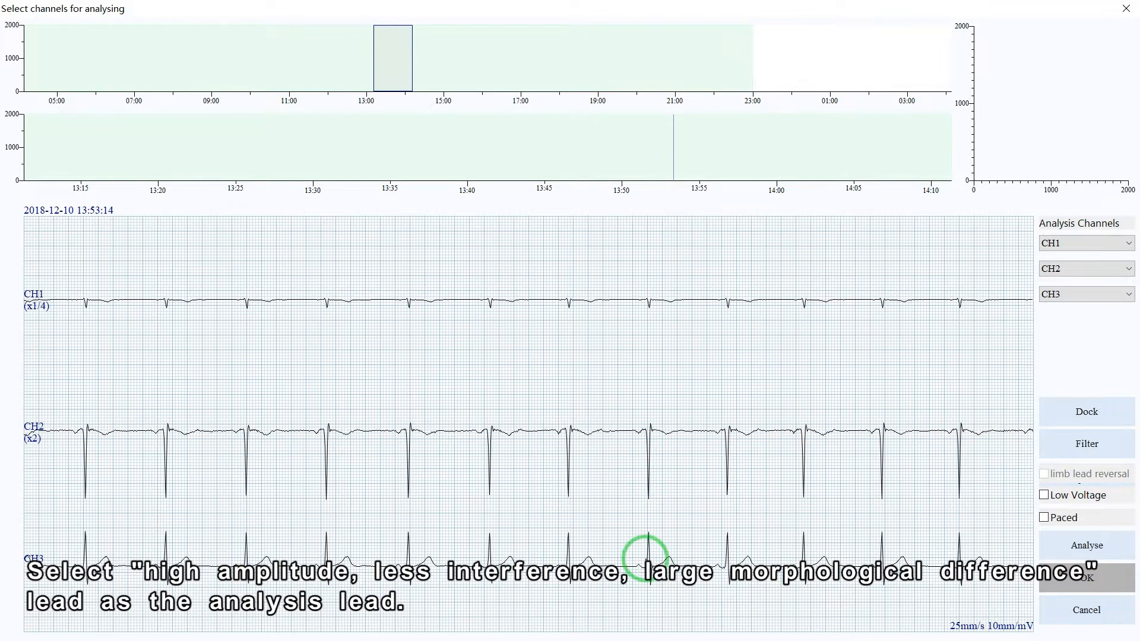
{"action": "left_click", "coordinate": [1079, 242]}
{"action": "left_click", "coordinate": [1060, 282]}
{"action": "left_click", "coordinate": [1063, 277]}
{"action": "left_click", "coordinate": [1057, 309]}
{"action": "left_click", "coordinate": [1065, 299]}
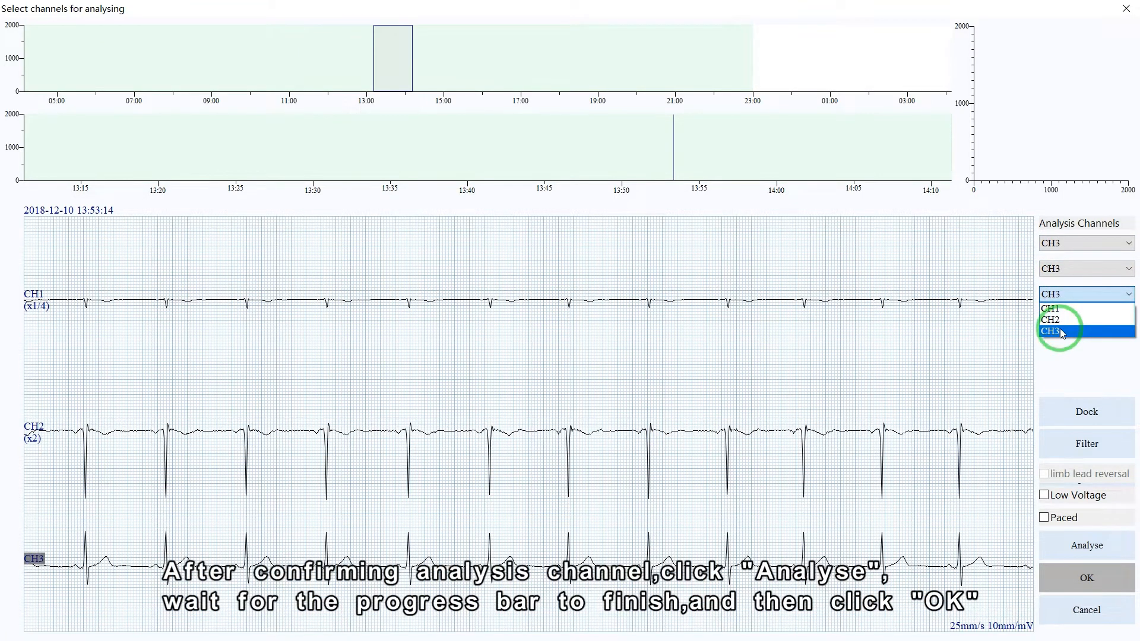
{"action": "left_click", "coordinate": [1062, 333]}
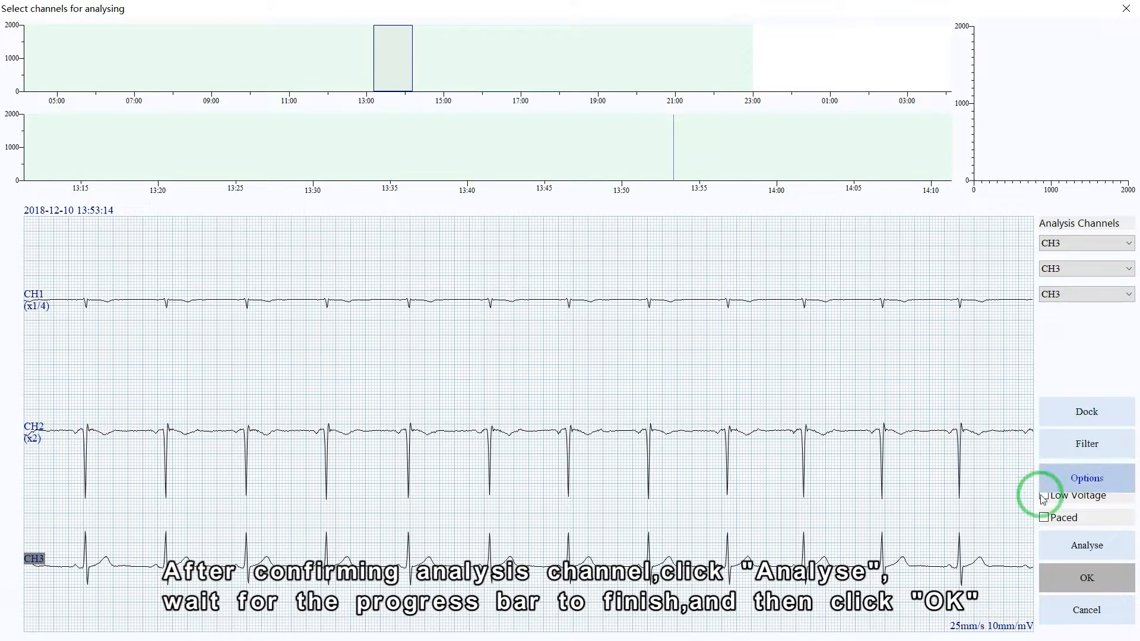
{"action": "left_click", "coordinate": [1056, 543]}
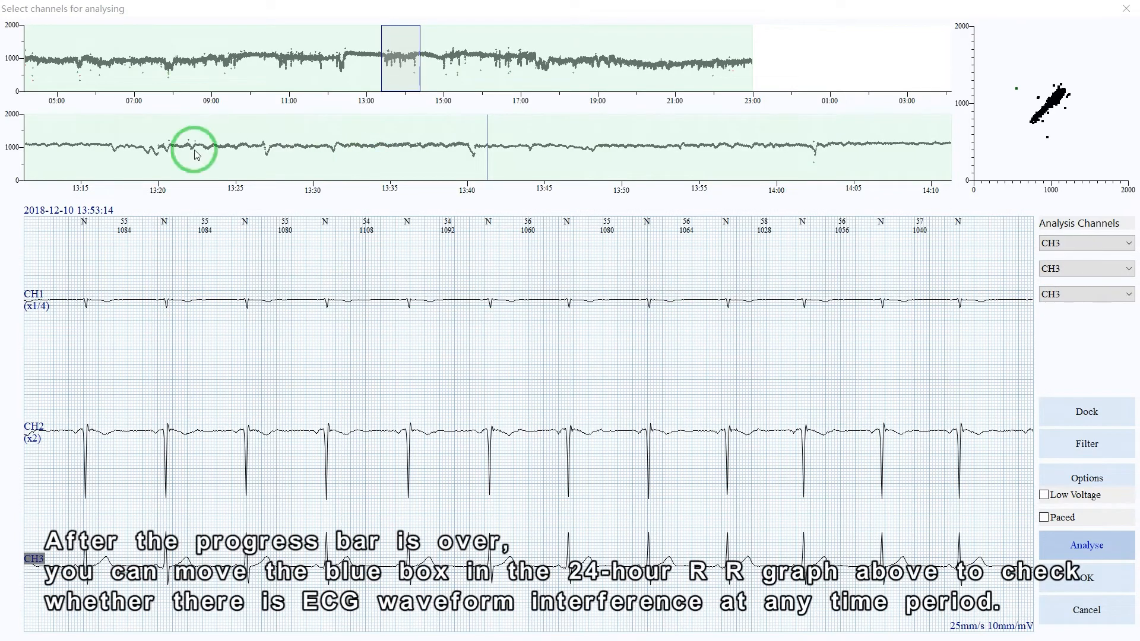
Check several time periods of the 24-hour and hourly RR graphs for ECG waveform interference, including around 06:14, 04:37, 04:08 and 04:13
{"action": "left_click", "coordinate": [108, 59]}
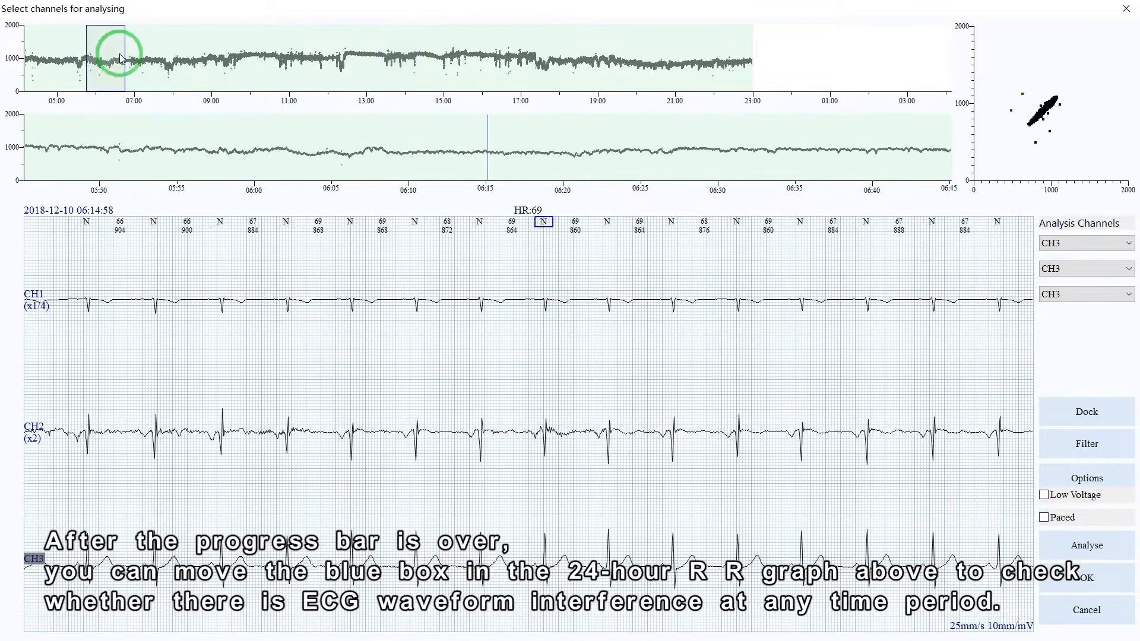
{"action": "left_click", "coordinate": [176, 58]}
{"action": "left_click", "coordinate": [314, 52]}
{"action": "left_click", "coordinate": [31, 69]}
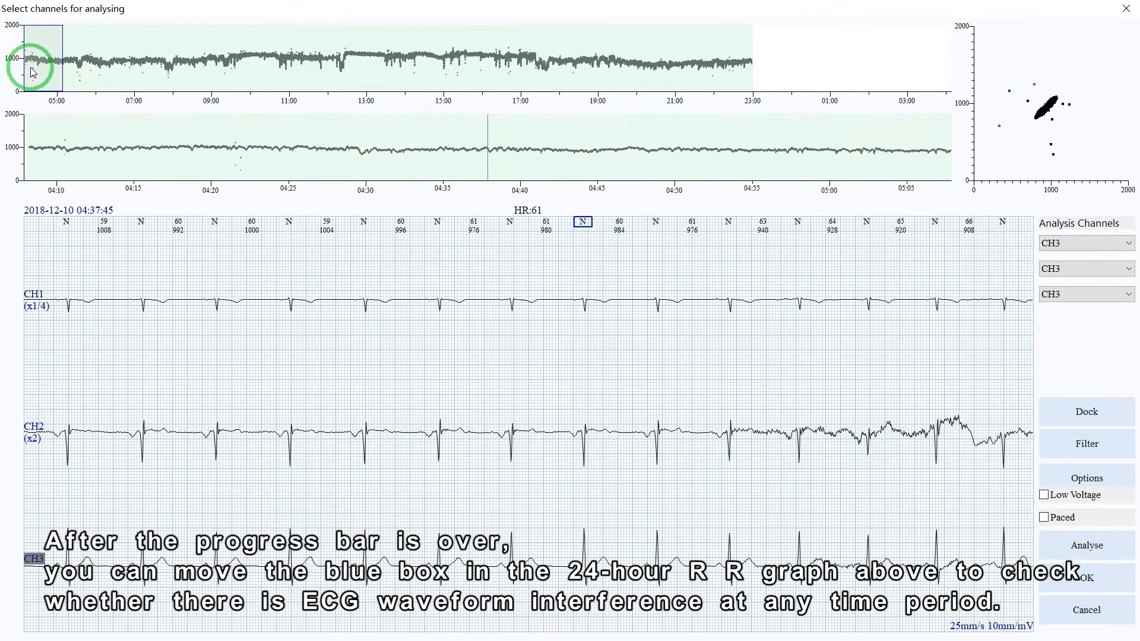
{"action": "left_click", "coordinate": [32, 154]}
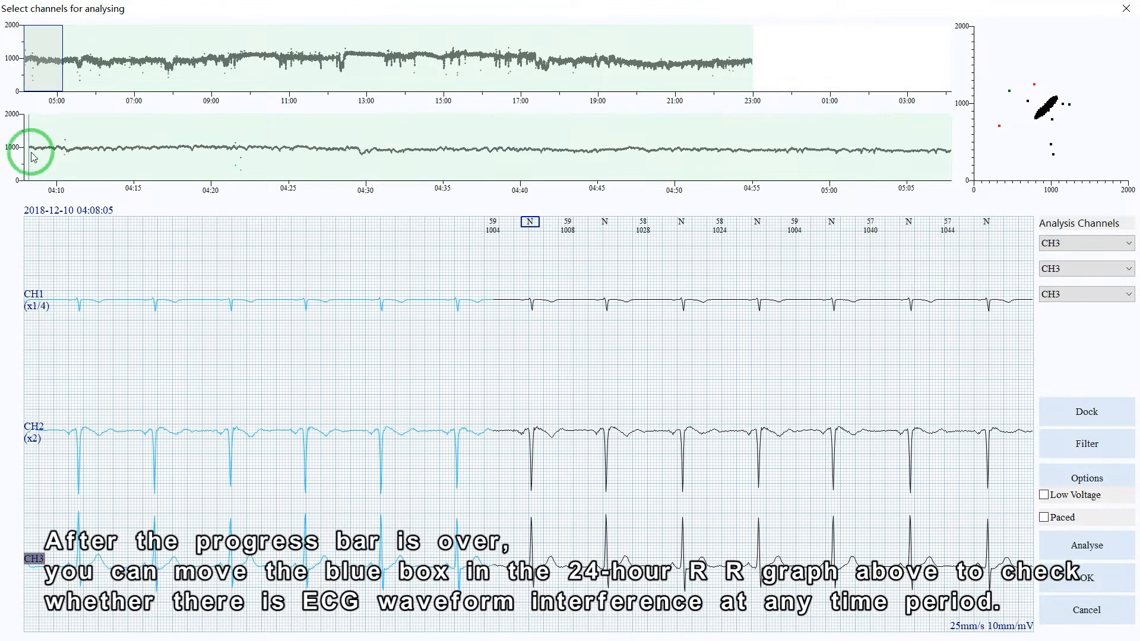
{"action": "left_click", "coordinate": [117, 154]}
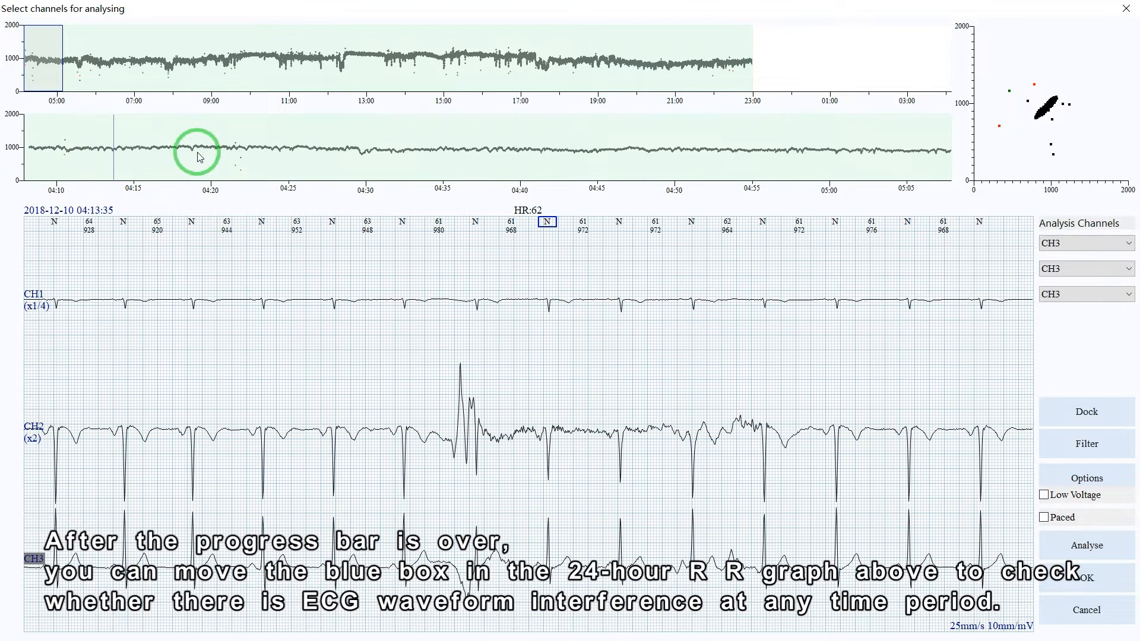
{"action": "left_click_drag", "start_coordinate": [113, 161], "coordinate": [331, 164]}
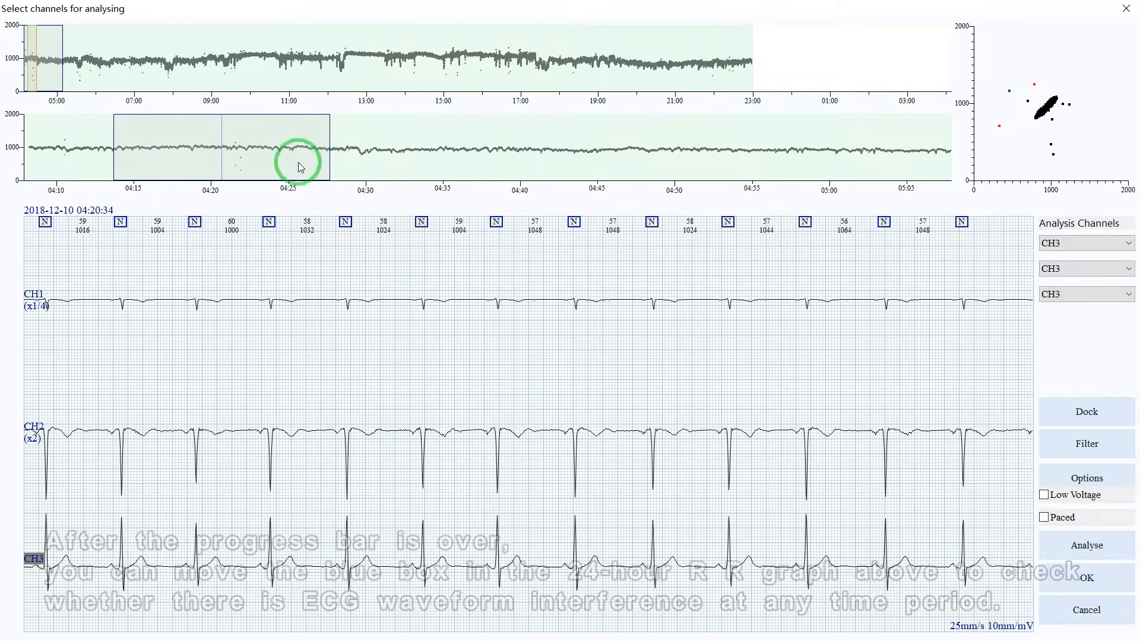
{"action": "right_click", "coordinate": [279, 159]}
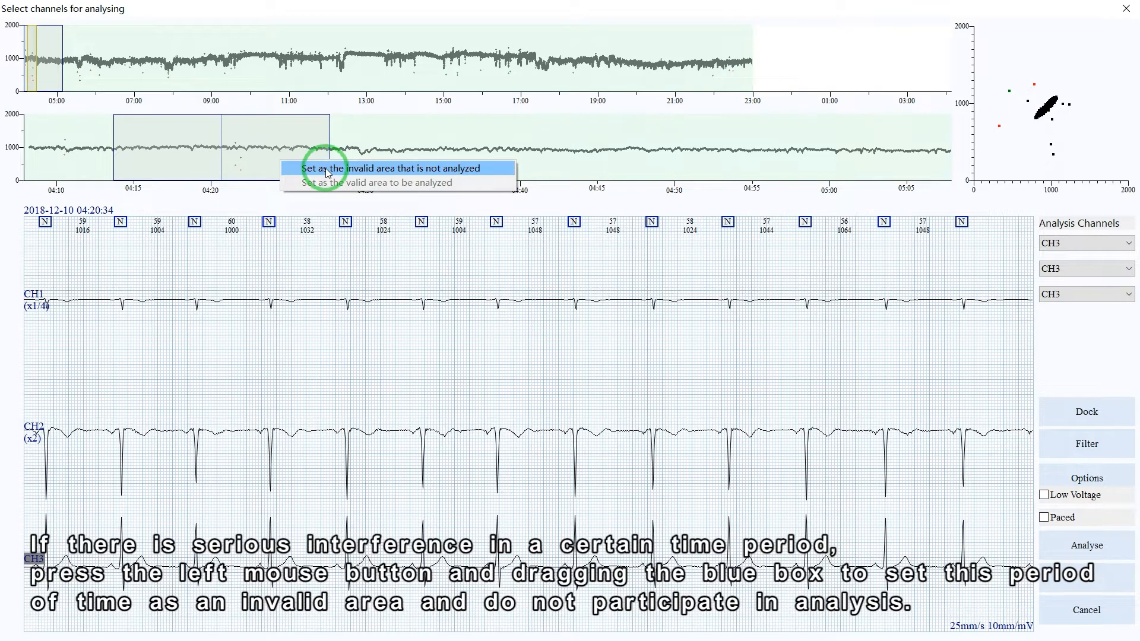
{"action": "left_click", "coordinate": [604, 175]}
{"action": "left_click", "coordinate": [603, 173]}
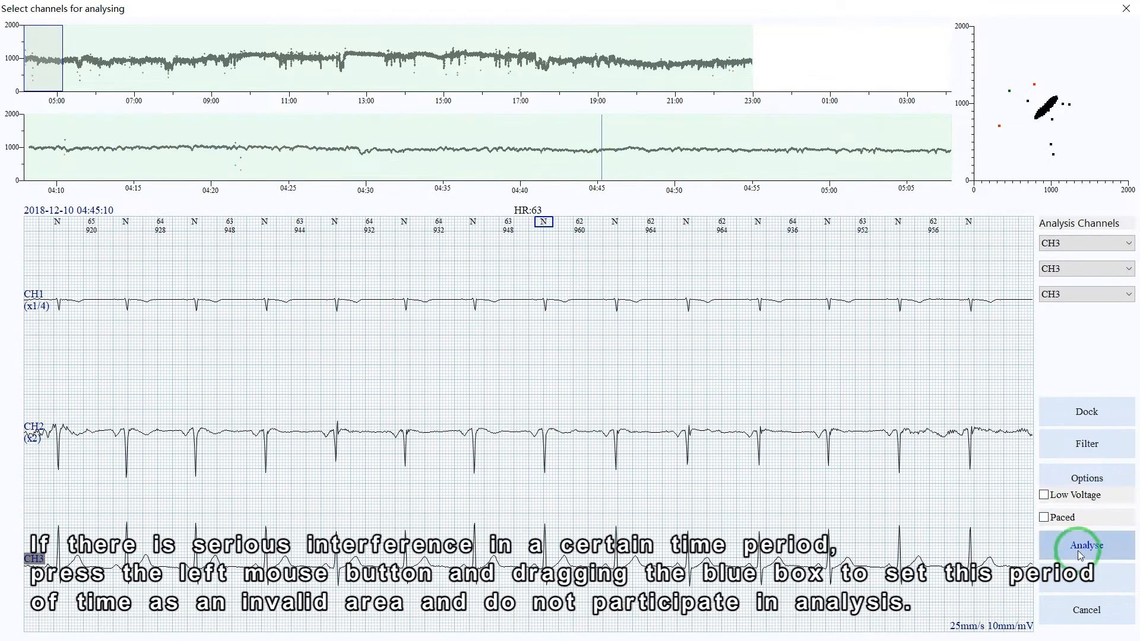
Accept the channel analysis to enter the record's RR graph and show the period around 09:44
{"action": "left_click", "coordinate": [1081, 581]}
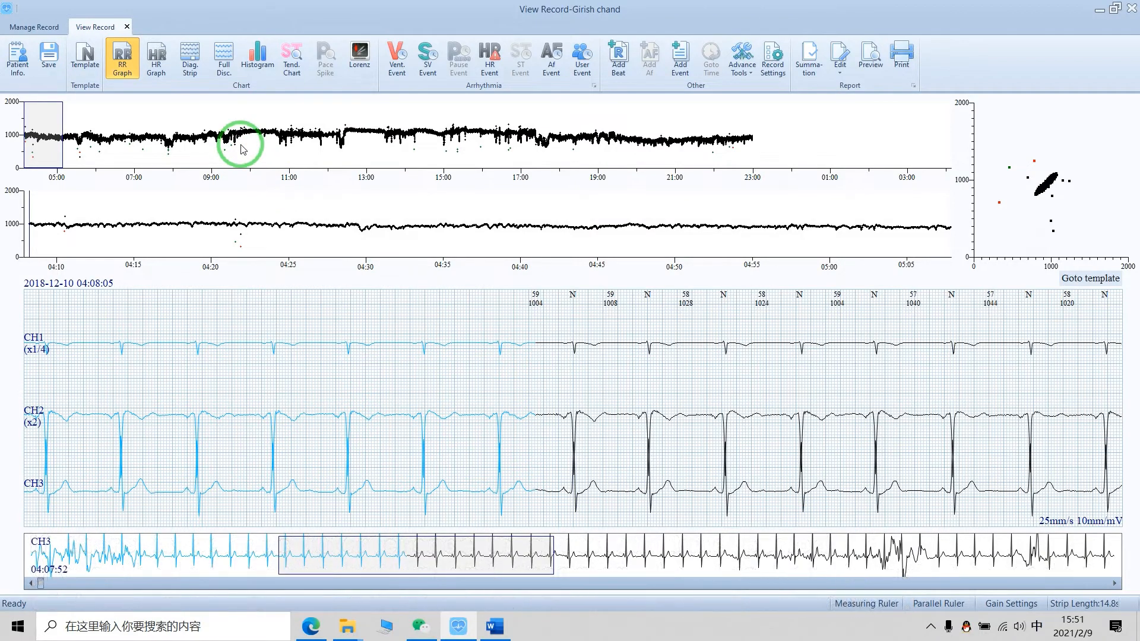
{"action": "left_click", "coordinate": [240, 146]}
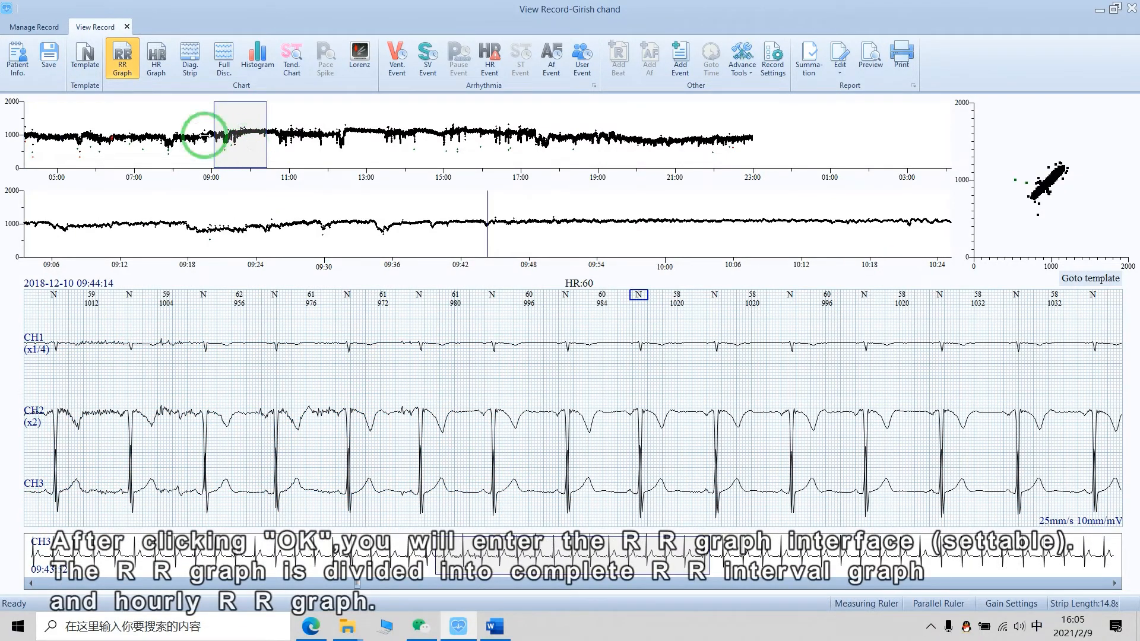
{"action": "mouse_move", "coordinate": [19, 102]}
{"action": "left_mouse_down"}
{"action": "mouse_move", "coordinate": [100, 137]}
{"action": "mouse_move", "coordinate": [638, 189]}
{"action": "mouse_move", "coordinate": [870, 169]}
{"action": "left_mouse_up"}
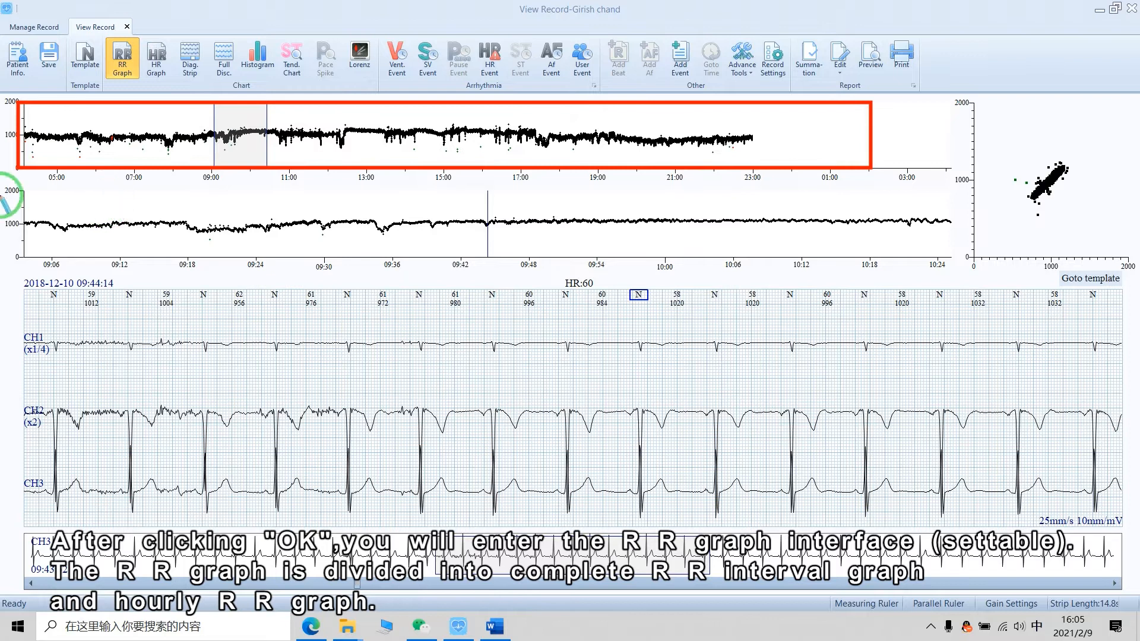
{"action": "mouse_move", "coordinate": [24, 191]}
{"action": "left_mouse_down"}
{"action": "mouse_move", "coordinate": [163, 242]}
{"action": "mouse_move", "coordinate": [597, 287]}
{"action": "mouse_move", "coordinate": [928, 255]}
{"action": "left_mouse_up"}
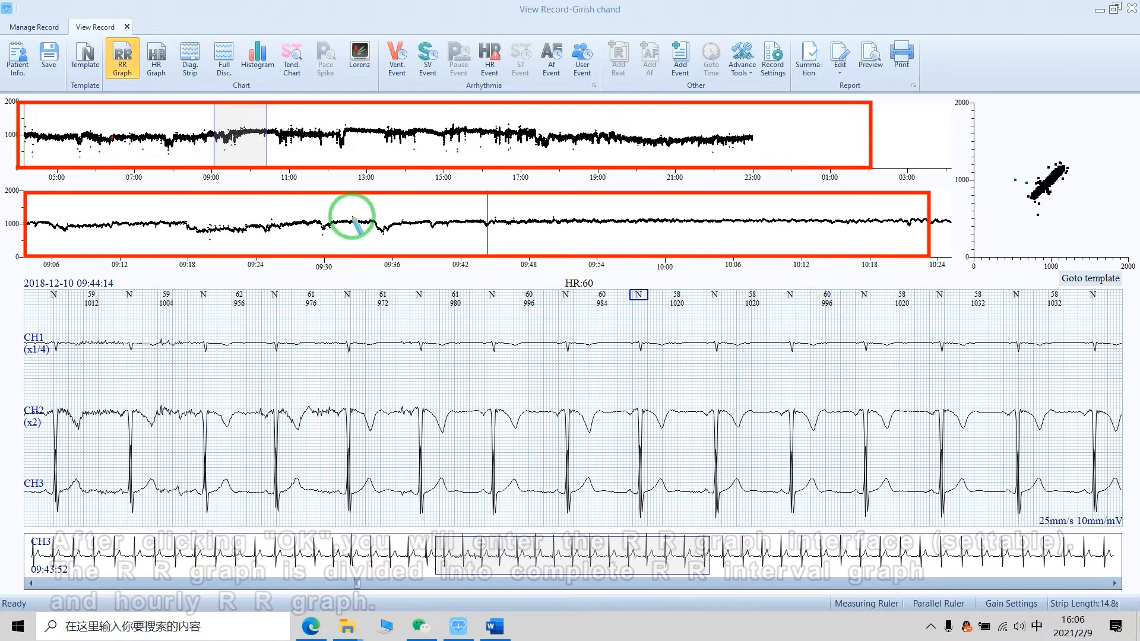
{"action": "key", "text": "Escape"}
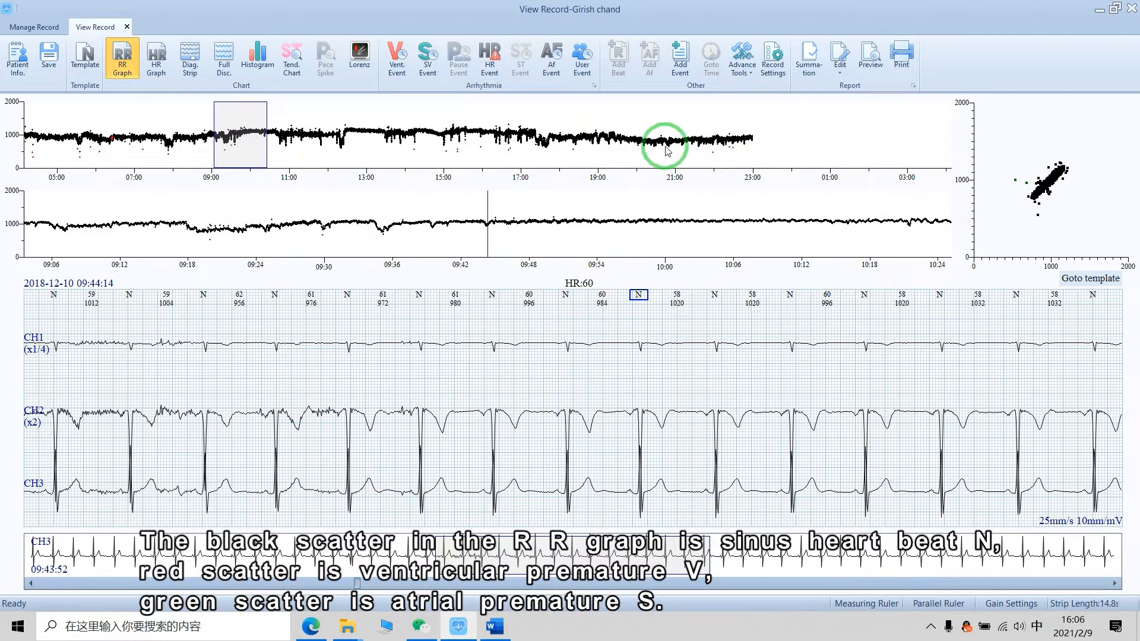
Examine the normal, atrial premature and ventricular beats on the RR graph around 19:40, 22:18, 22:23 and 22:29
{"action": "left_click", "coordinate": [618, 145]}
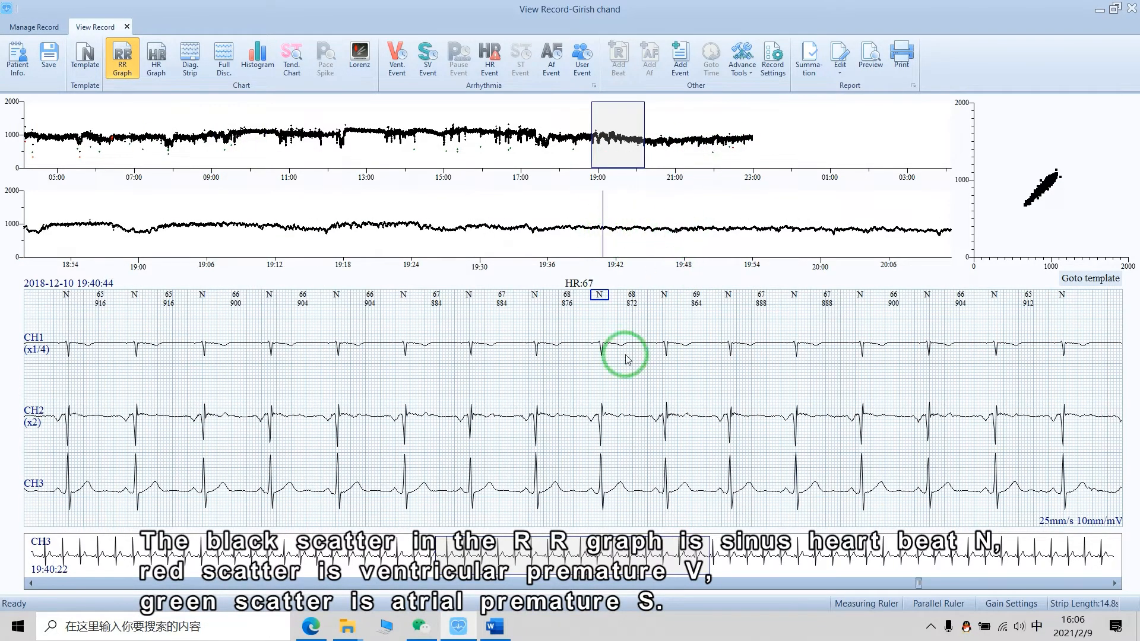
{"action": "left_click", "coordinate": [721, 145]}
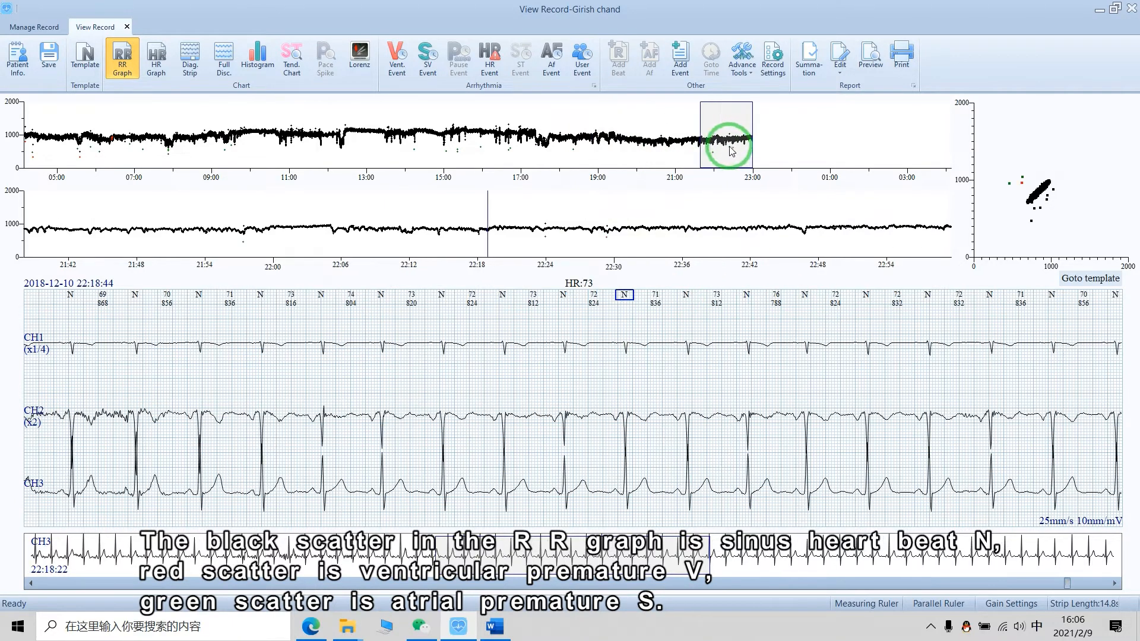
{"action": "left_click", "coordinate": [549, 243]}
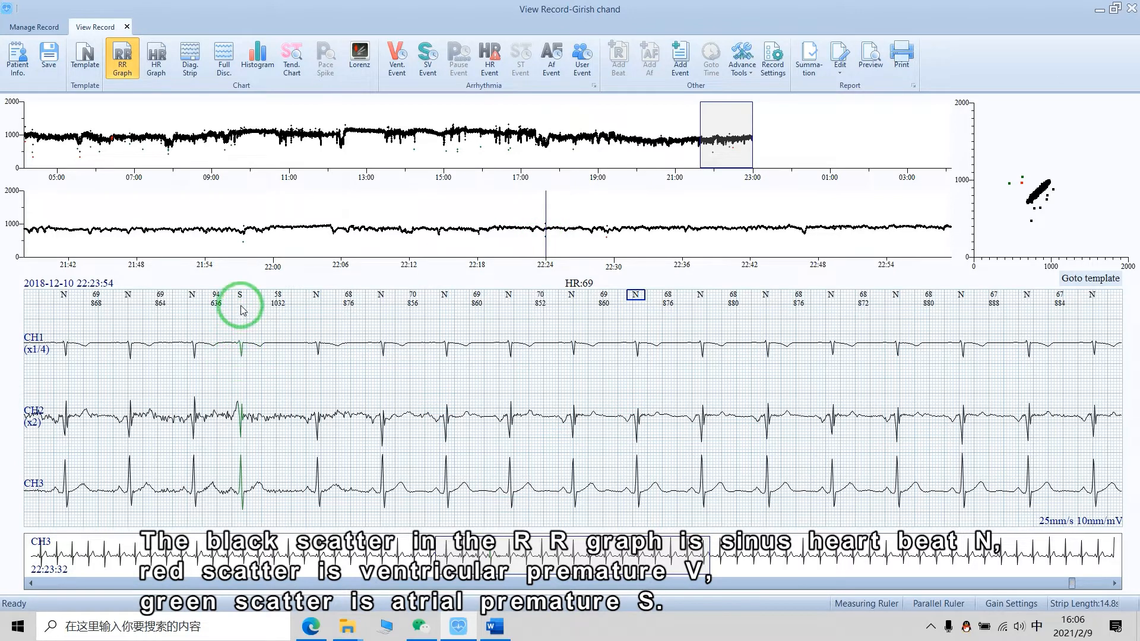
{"action": "left_click", "coordinate": [607, 240]}
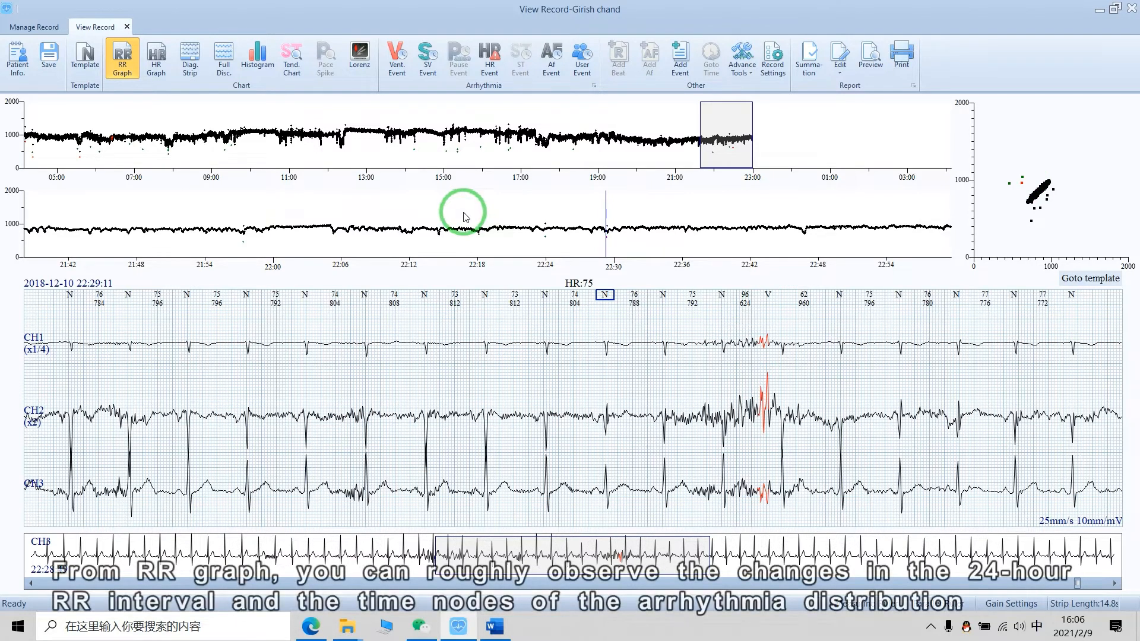
{"action": "left_click", "coordinate": [308, 146]}
{"action": "left_click", "coordinate": [572, 158]}
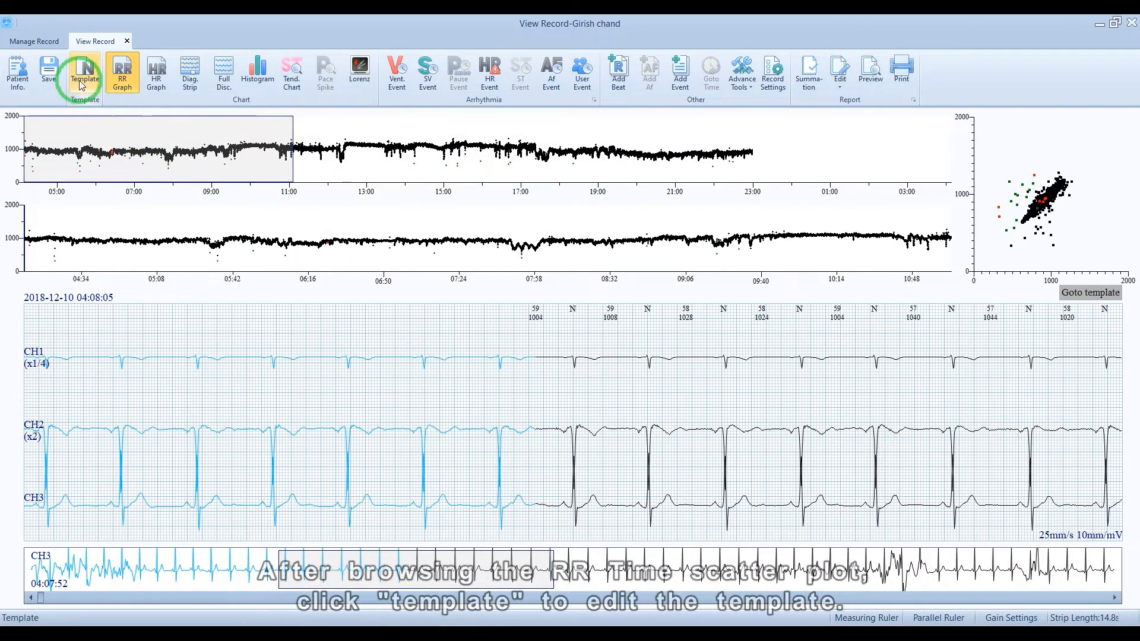
Open the template view and browse the N, S, V, X and All beat template groups
{"action": "left_click", "coordinate": [83, 74]}
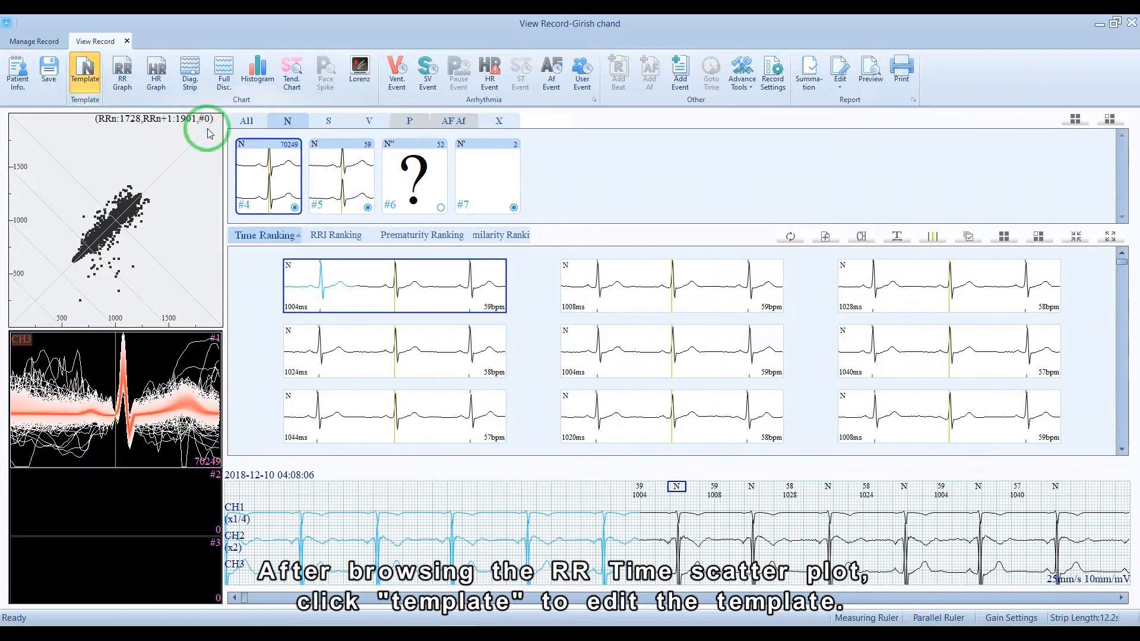
{"action": "left_click", "coordinate": [288, 123]}
{"action": "left_click", "coordinate": [337, 122]}
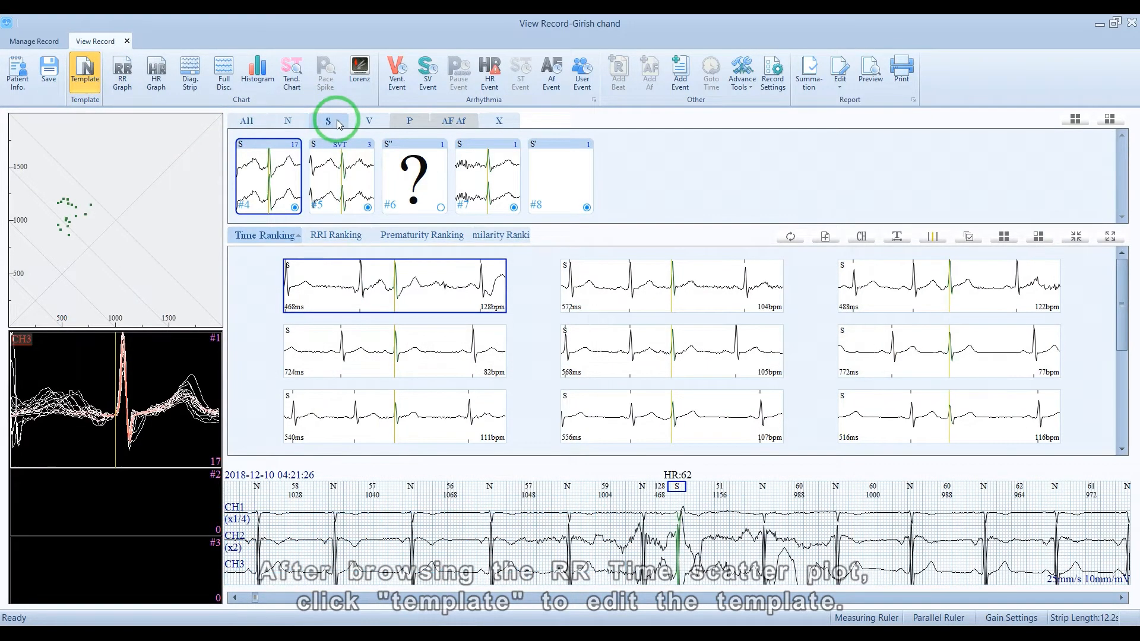
{"action": "left_click", "coordinate": [368, 121]}
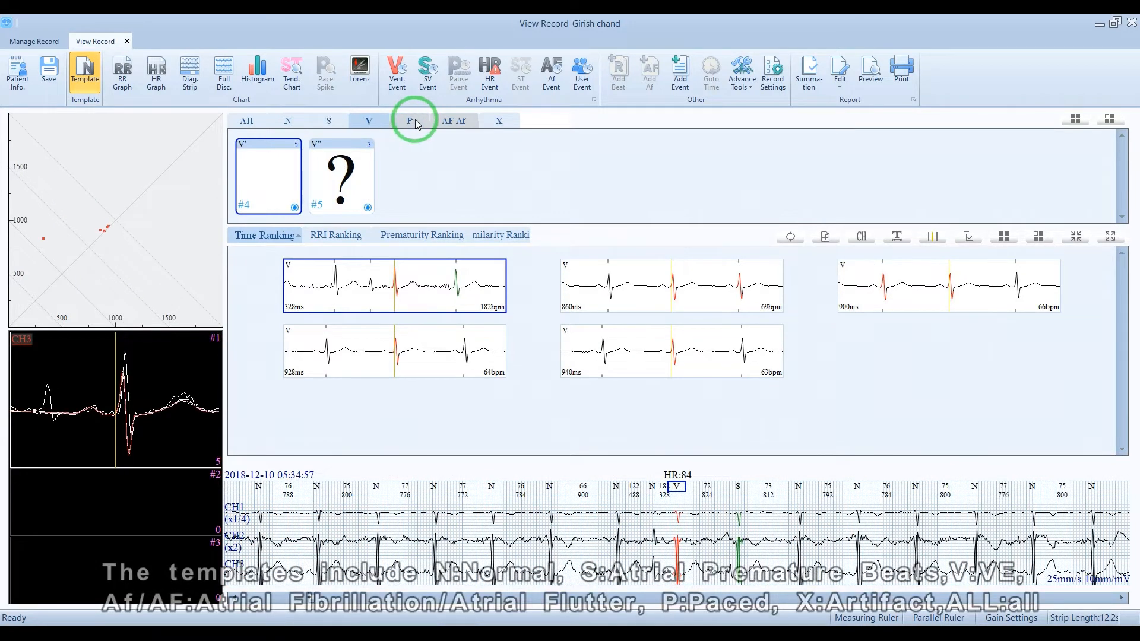
{"action": "left_click", "coordinate": [513, 123]}
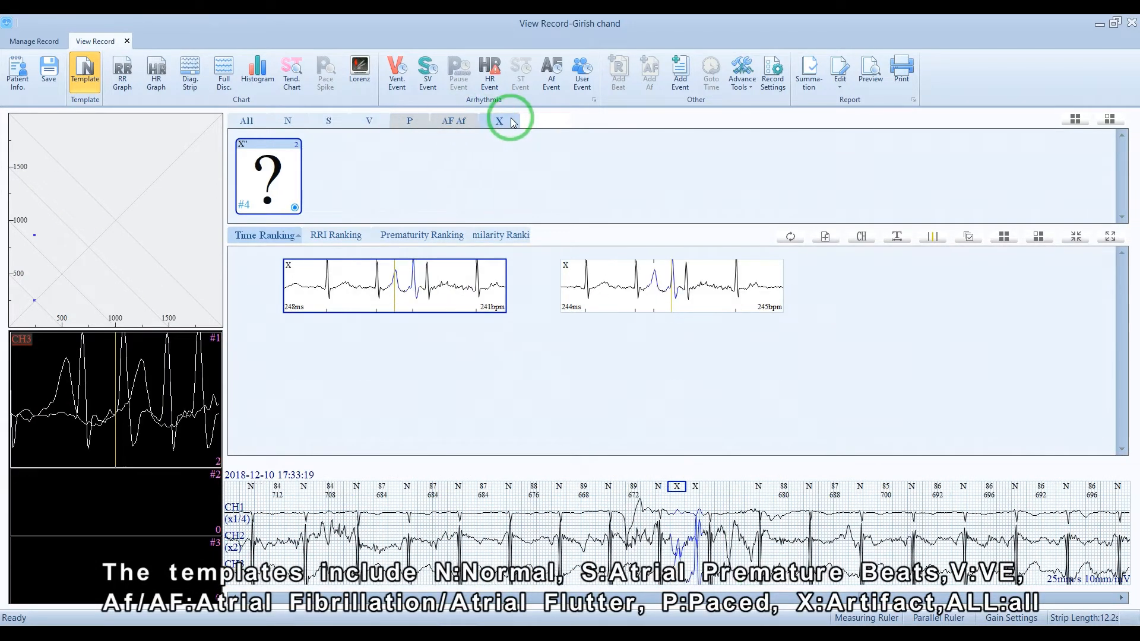
{"action": "left_click", "coordinate": [264, 126]}
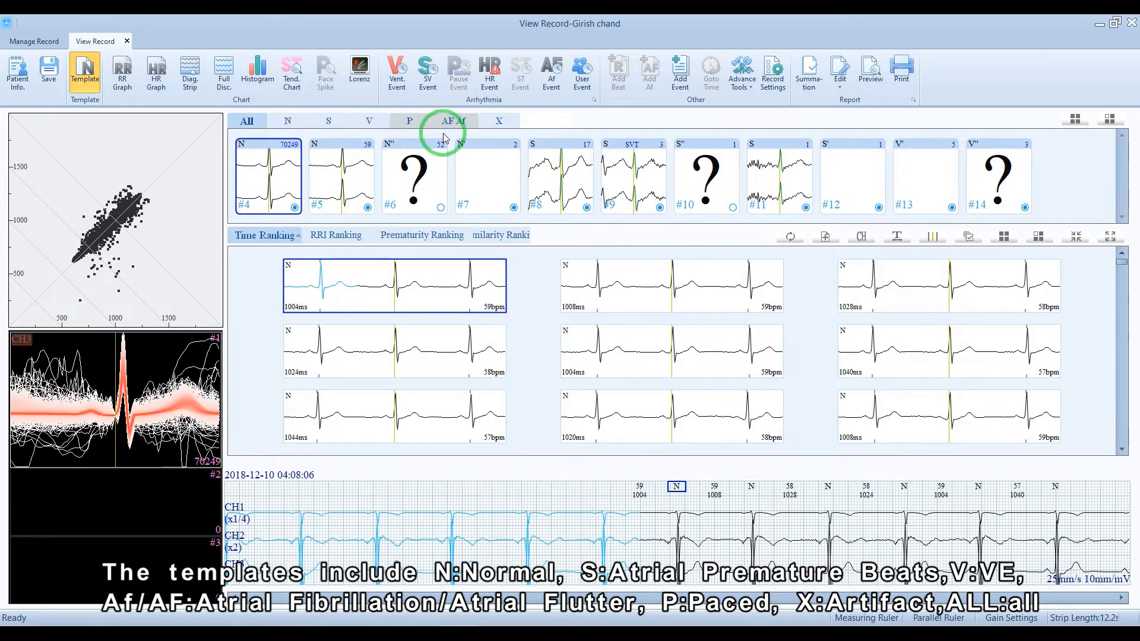
Review the V, X and All template groups again, followed by the S and V beat templates
{"action": "left_click", "coordinate": [368, 121]}
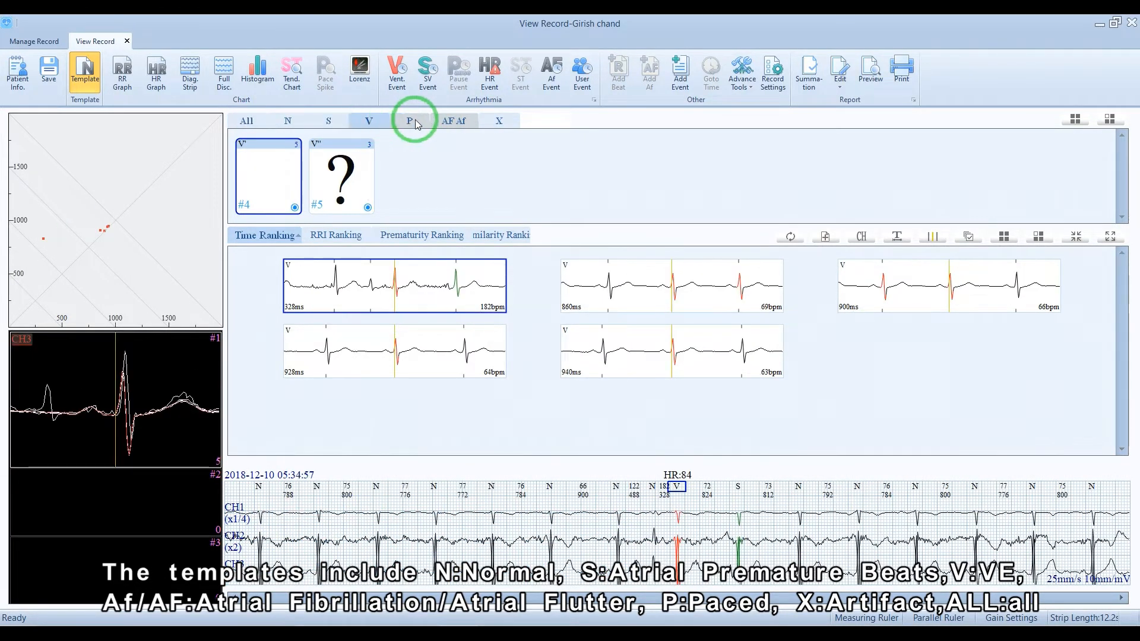
{"action": "left_click", "coordinate": [511, 121]}
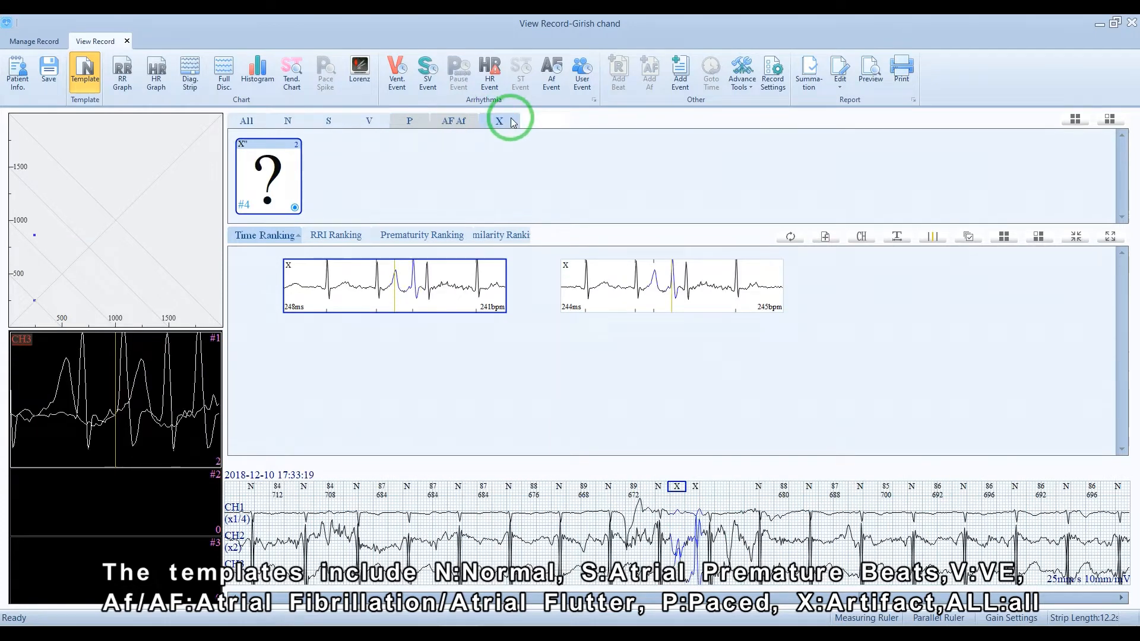
{"action": "left_click", "coordinate": [262, 125]}
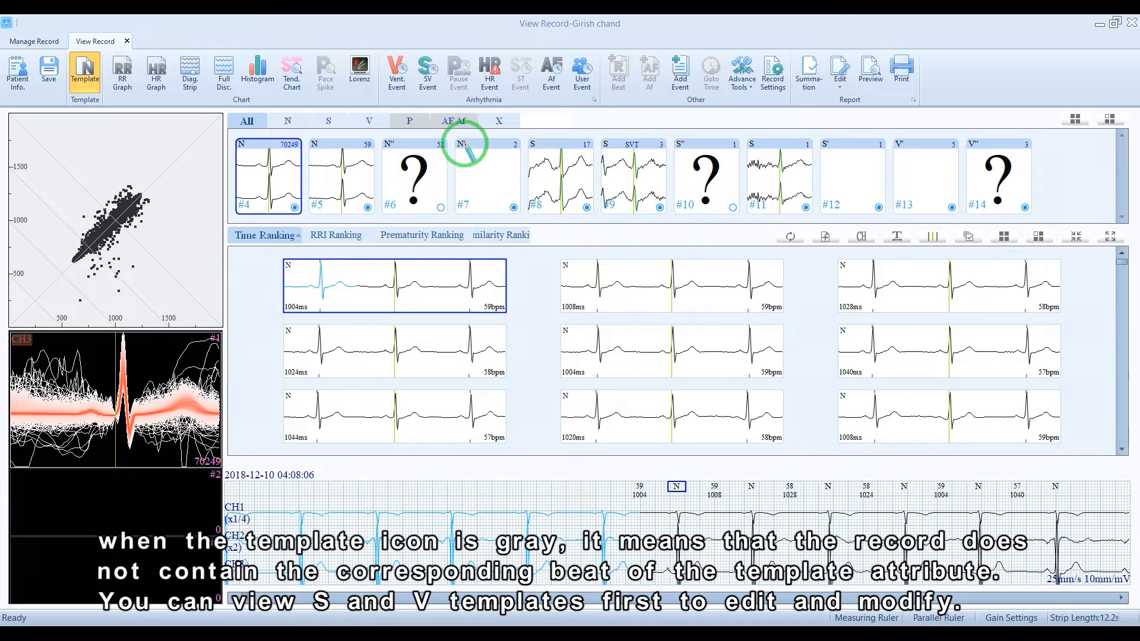
{"action": "left_click", "coordinate": [327, 121]}
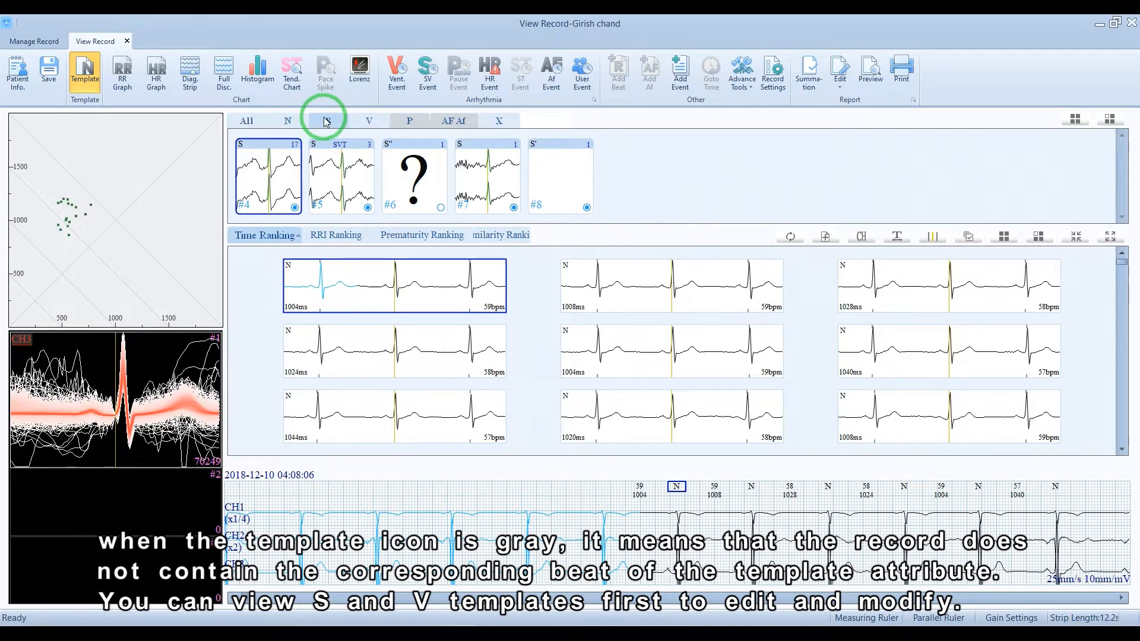
{"action": "left_click", "coordinate": [374, 126]}
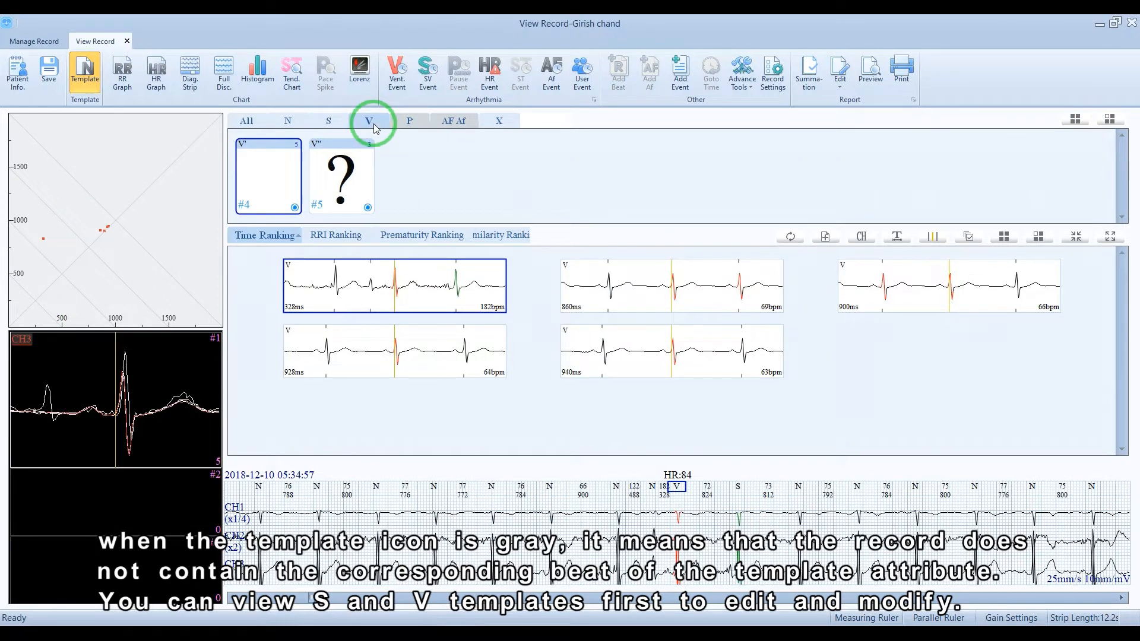
Show the S templates and rank the first template's beats by time, RR interval, prematurity and similarity in turn
{"action": "left_click", "coordinate": [336, 122]}
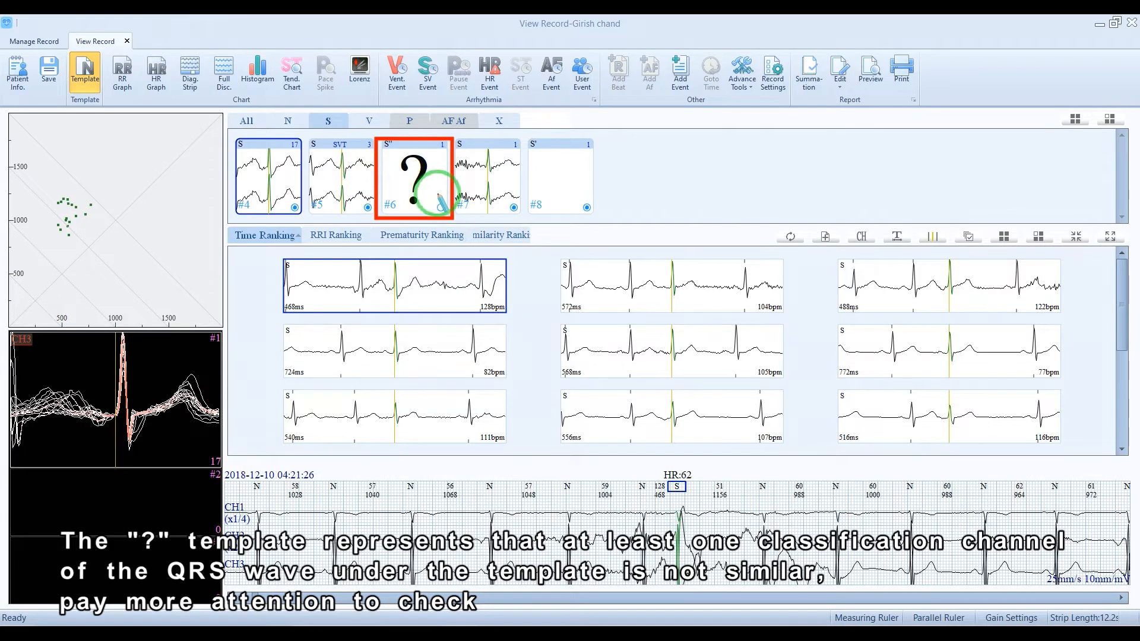
{"action": "left_click", "coordinate": [369, 123]}
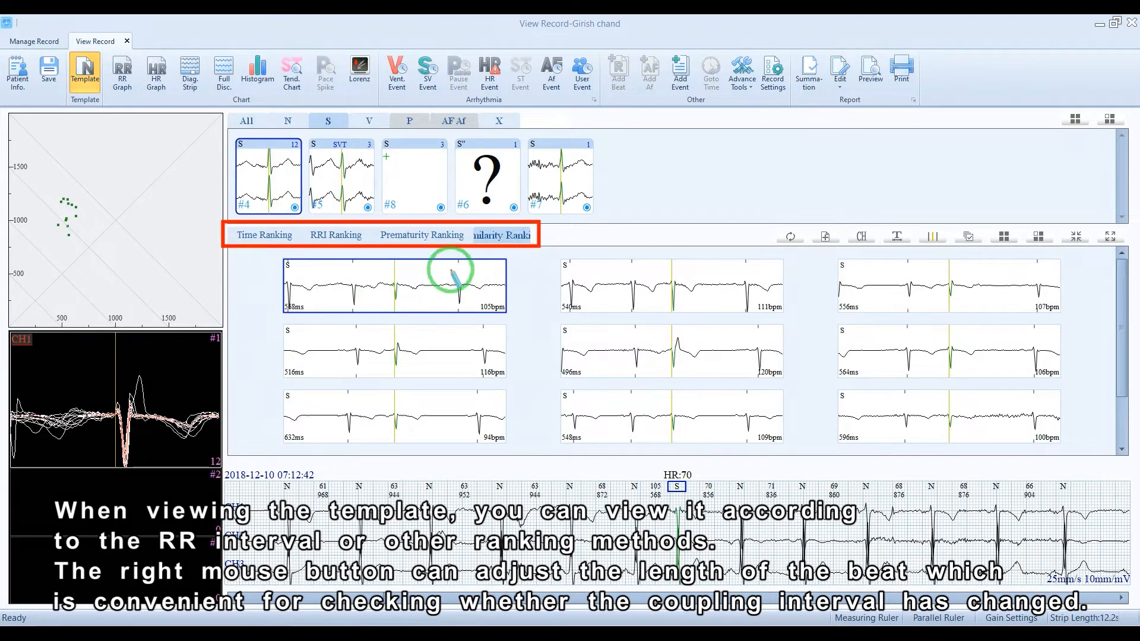
{"action": "left_click", "coordinate": [295, 240]}
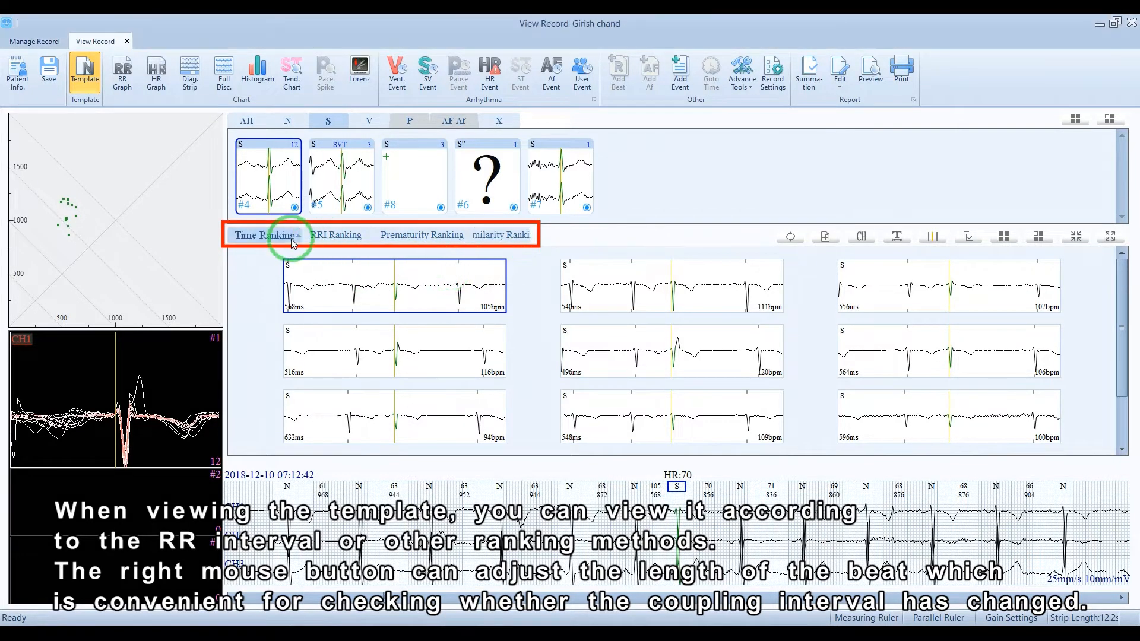
{"action": "left_click", "coordinate": [335, 236]}
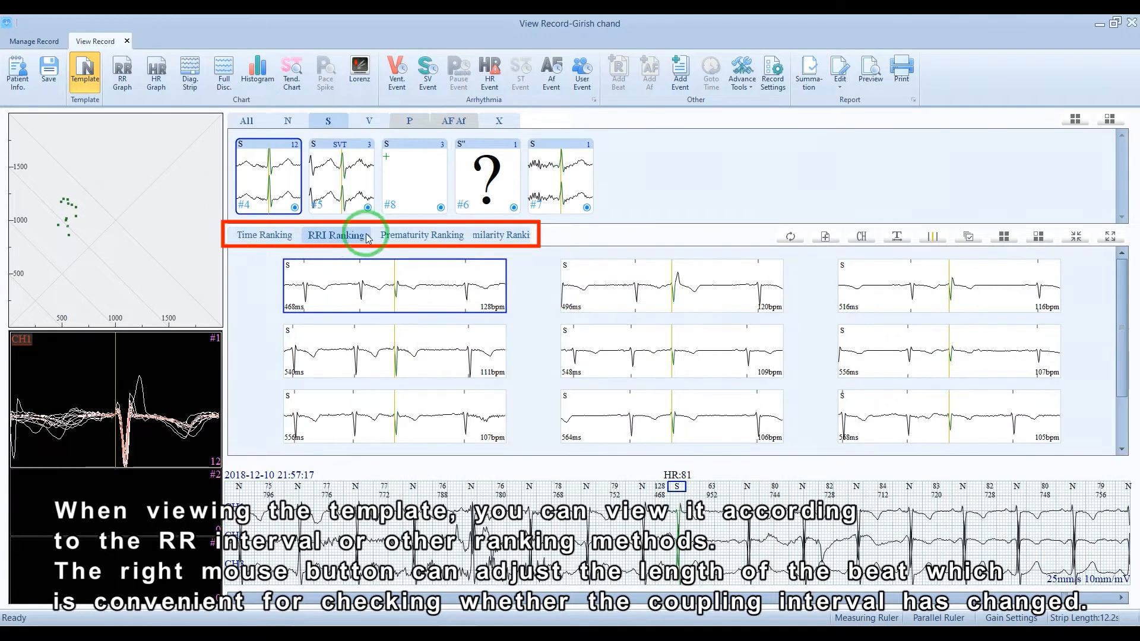
{"action": "left_click", "coordinate": [421, 237]}
{"action": "left_click", "coordinate": [499, 238]}
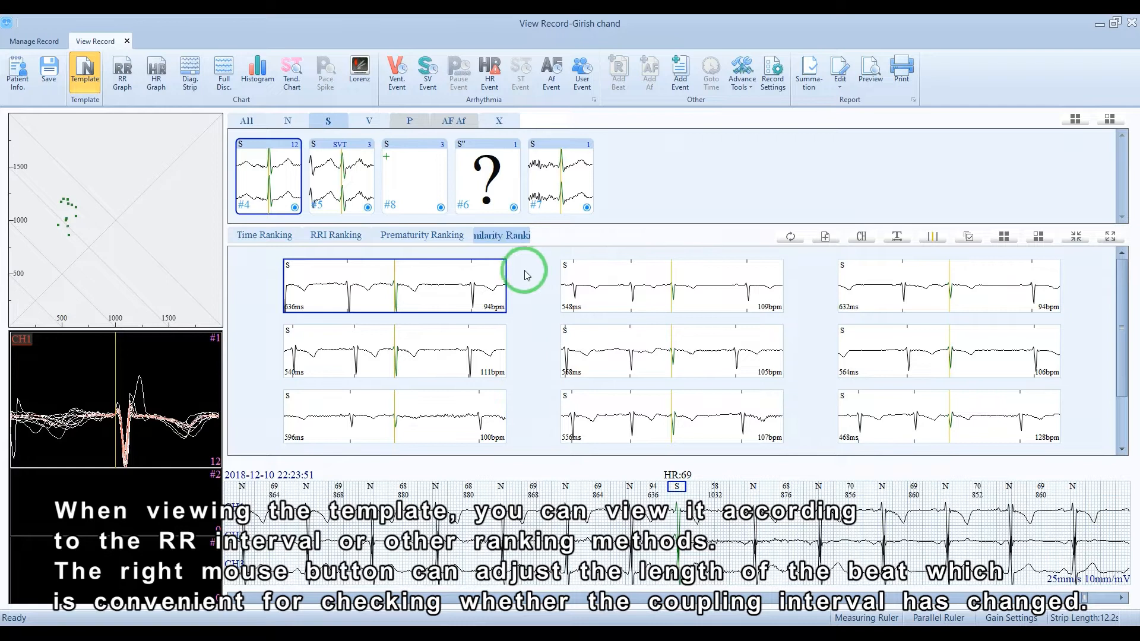
Adjust the beat length of the strips in S template #4, trying a short length before choosing a medium one
{"action": "right_click", "coordinate": [420, 287]}
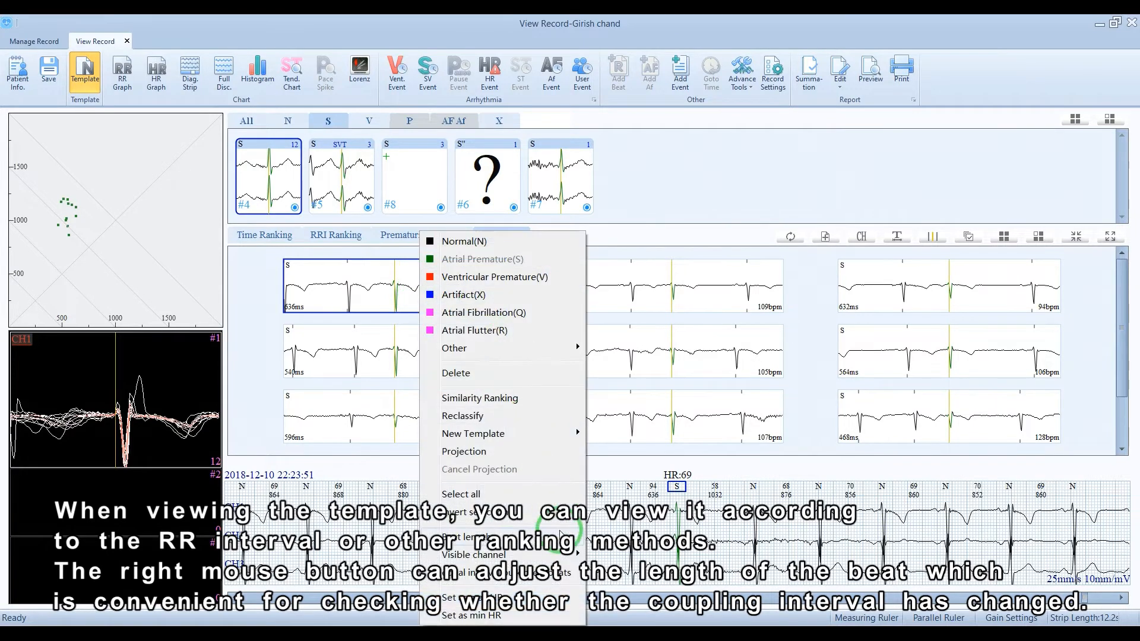
{"action": "mouse_move", "coordinate": [561, 534]}
{"action": "left_click", "coordinate": [621, 538]}
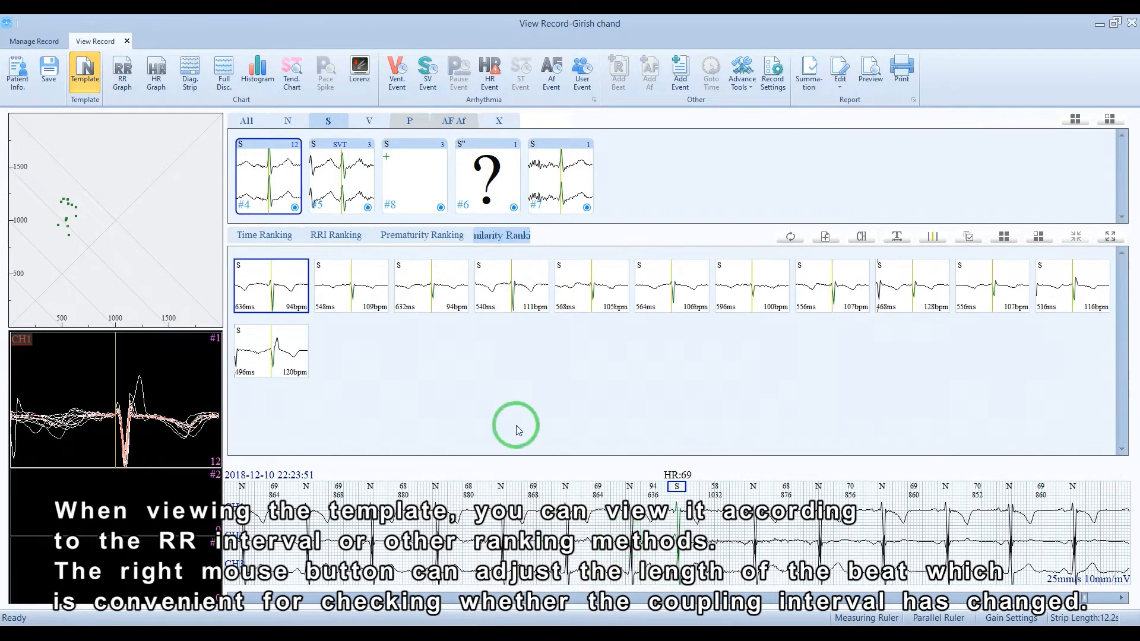
{"action": "right_click", "coordinate": [307, 305]}
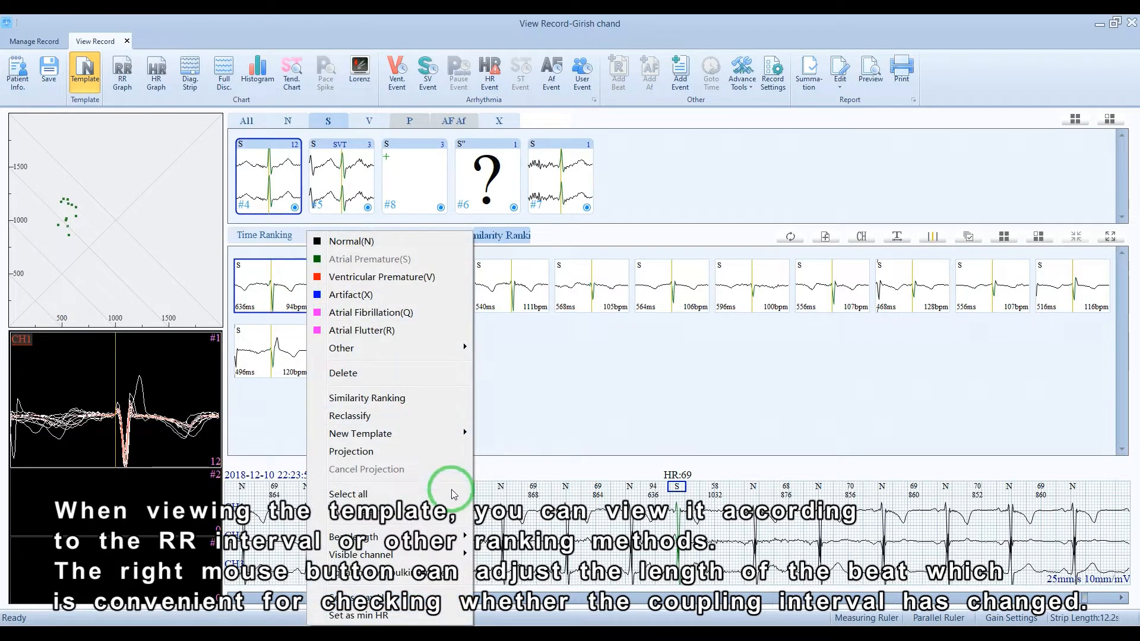
{"action": "mouse_move", "coordinate": [463, 538]}
{"action": "left_click", "coordinate": [521, 556]}
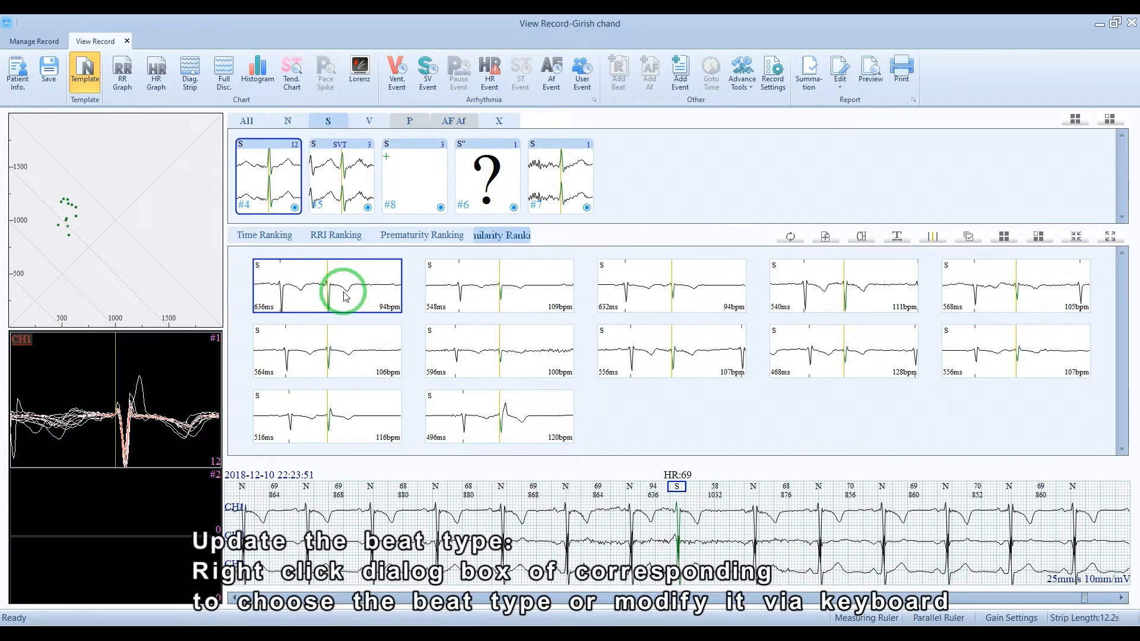
Examine the beat types that can be assigned to the first S beat, including those under Other, without changing it
{"action": "right_click", "coordinate": [363, 287]}
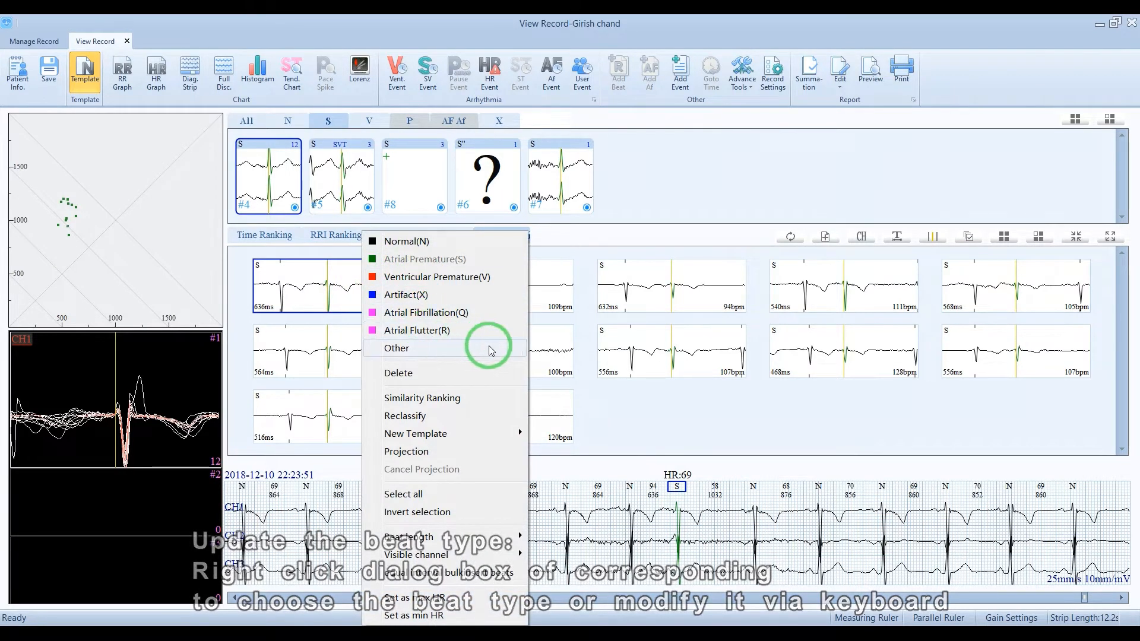
{"action": "mouse_move", "coordinate": [493, 350]}
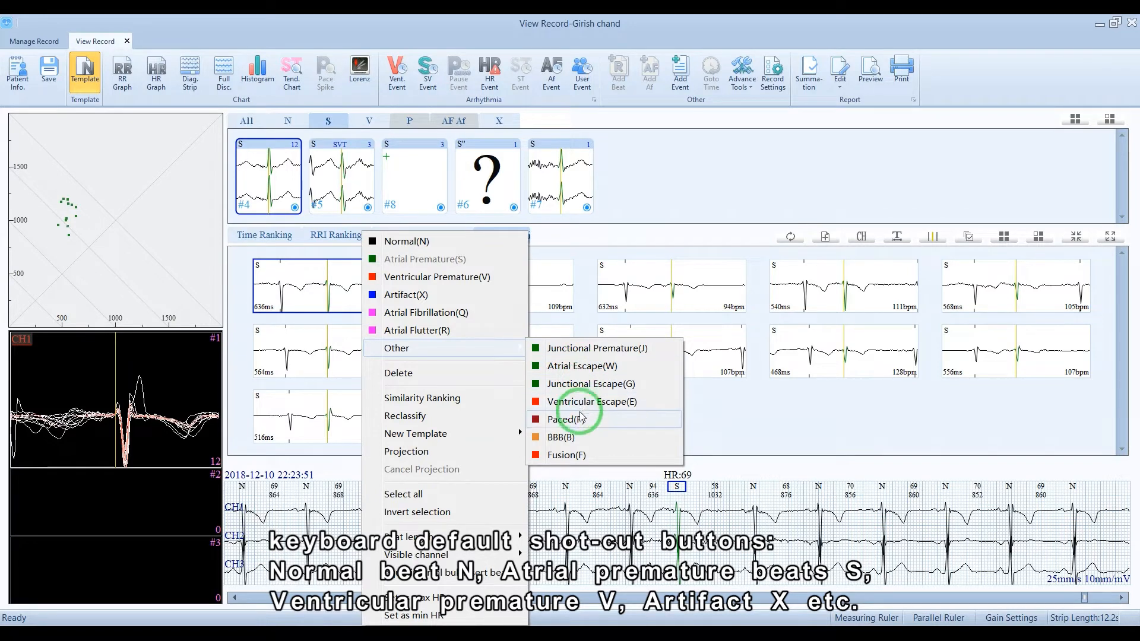
{"action": "left_click", "coordinate": [631, 293]}
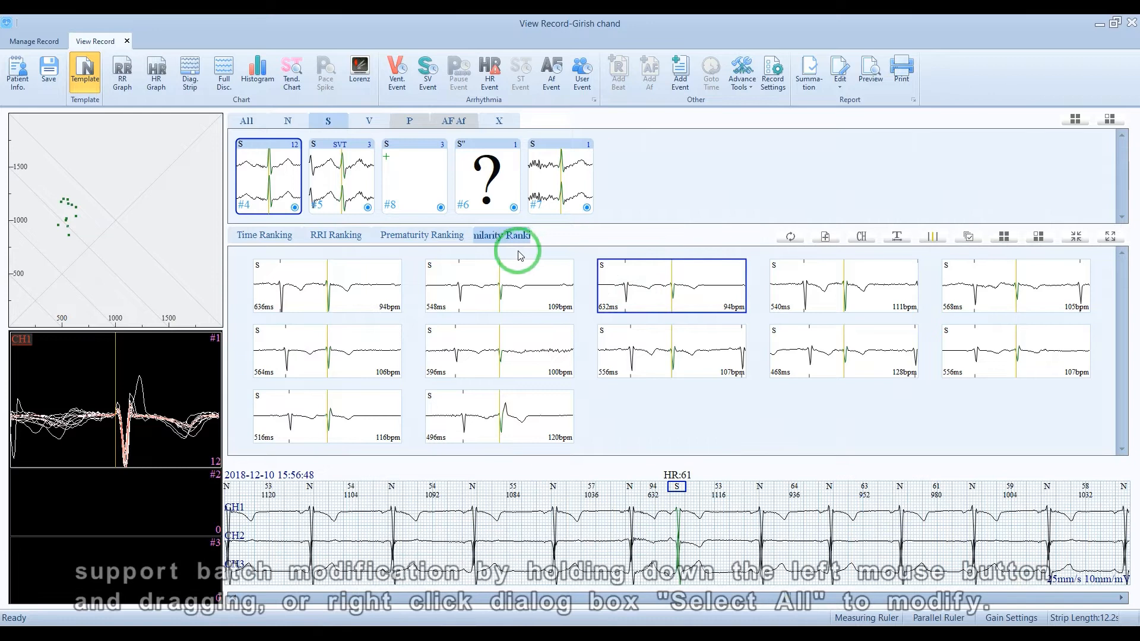
Try batch selection in S template #4: select all beats, select only the first two, and invert that selection
{"action": "mouse_move", "coordinate": [346, 291]}
{"action": "left_mouse_down"}
{"action": "mouse_move", "coordinate": [854, 330]}
{"action": "mouse_move", "coordinate": [994, 359]}
{"action": "mouse_move", "coordinate": [356, 344]}
{"action": "mouse_move", "coordinate": [338, 280]}
{"action": "left_mouse_up"}
{"action": "right_click", "coordinate": [339, 281]}
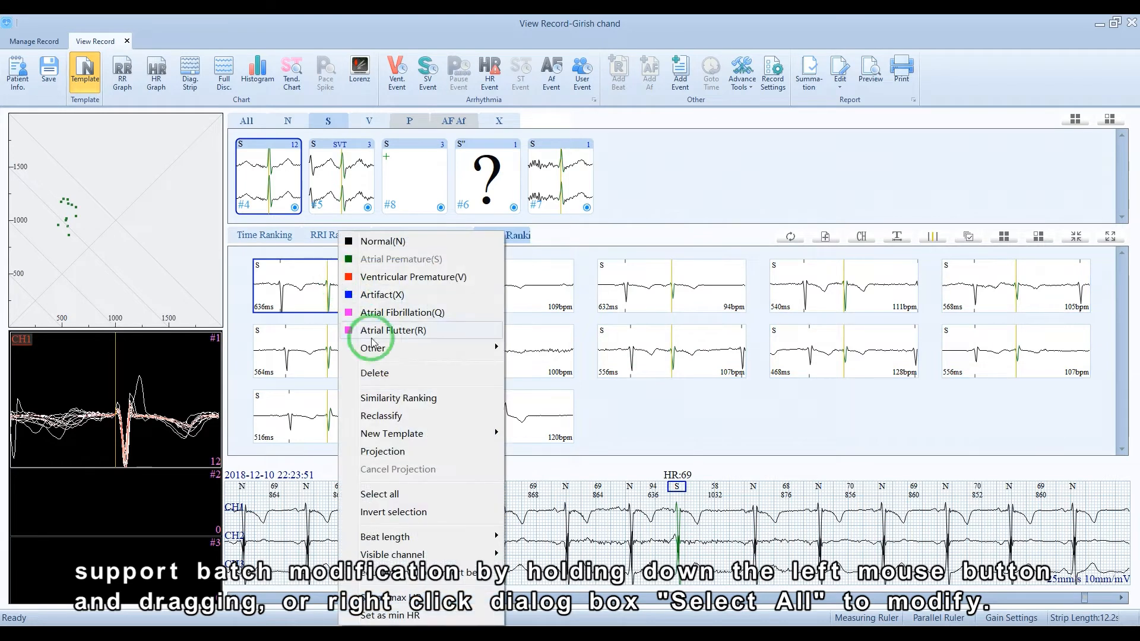
{"action": "left_click", "coordinate": [400, 495]}
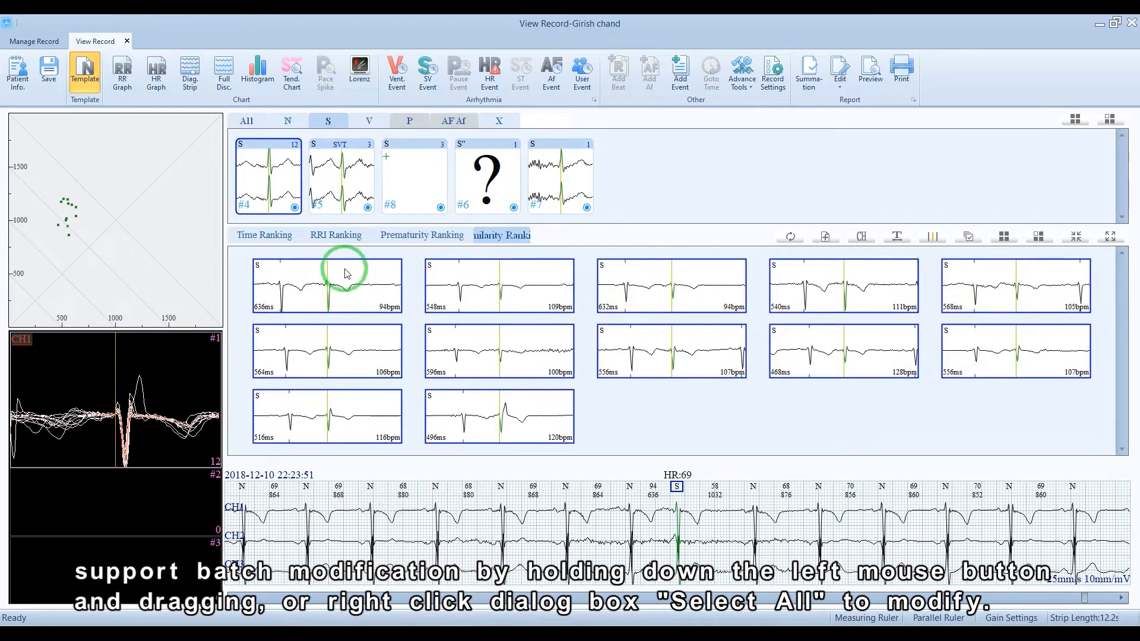
{"action": "left_click_drag", "start_coordinate": [330, 280], "coordinate": [466, 287]}
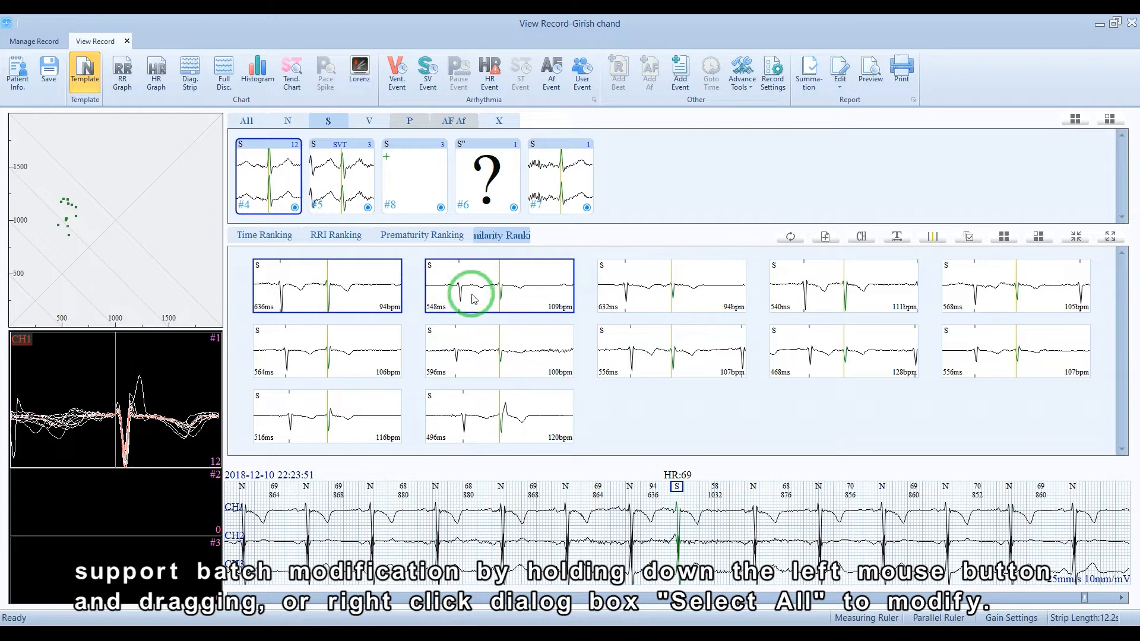
{"action": "right_click", "coordinate": [465, 288]}
{"action": "left_click", "coordinate": [522, 511]}
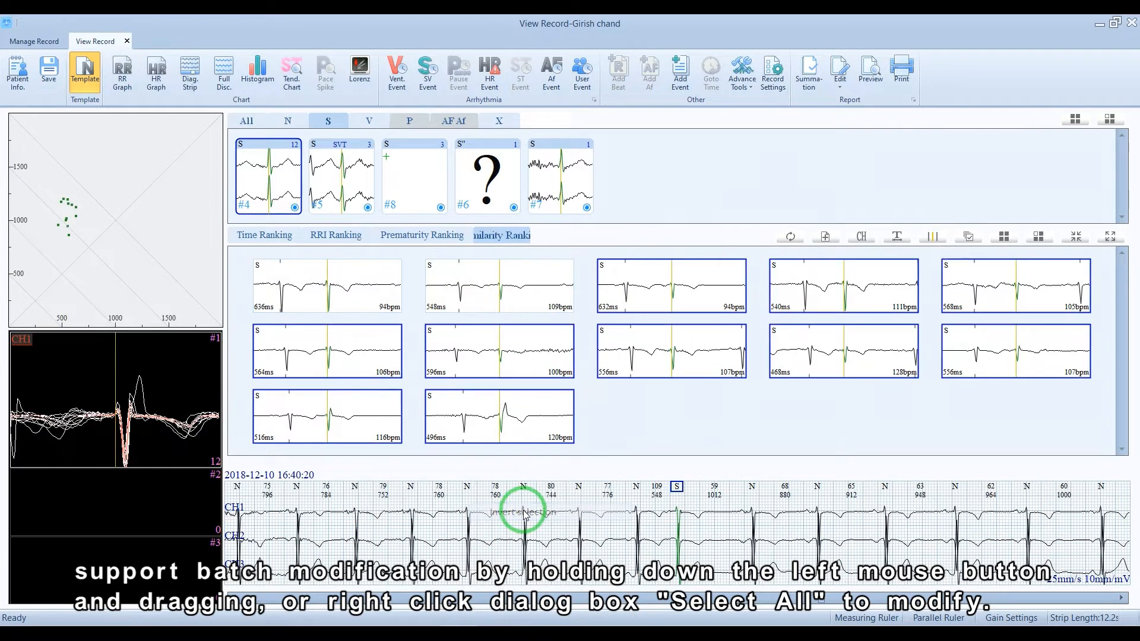
{"action": "left_click", "coordinate": [395, 281]}
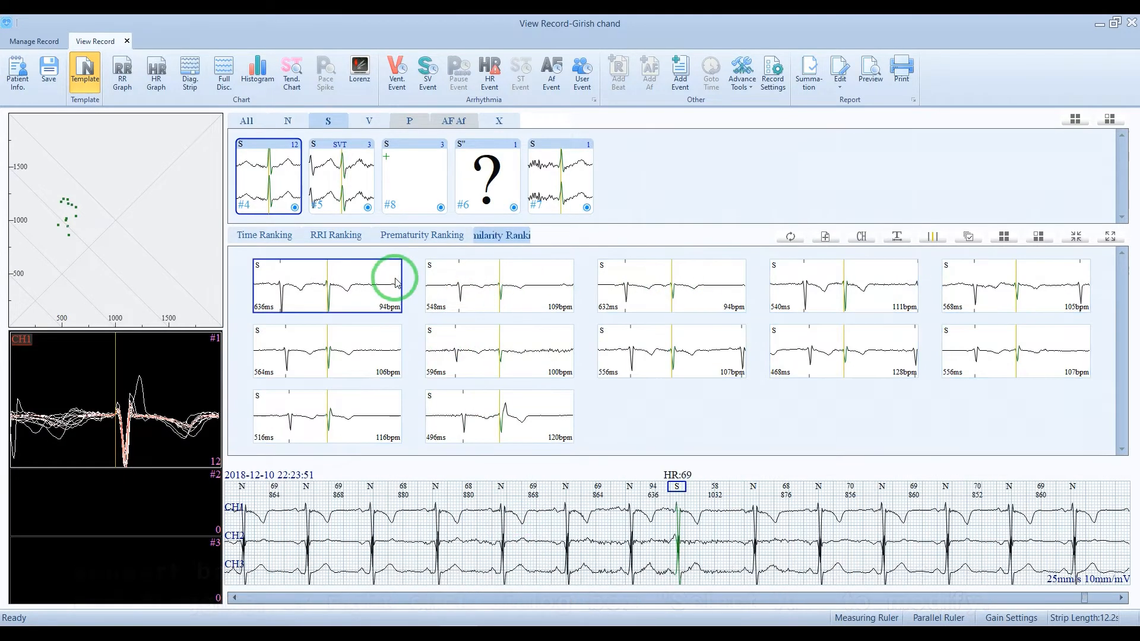
Open the first S beat in the diagnostic strip and measure the interval and amplitude between two adjacent CH1 beats
{"action": "left_click", "coordinate": [338, 285]}
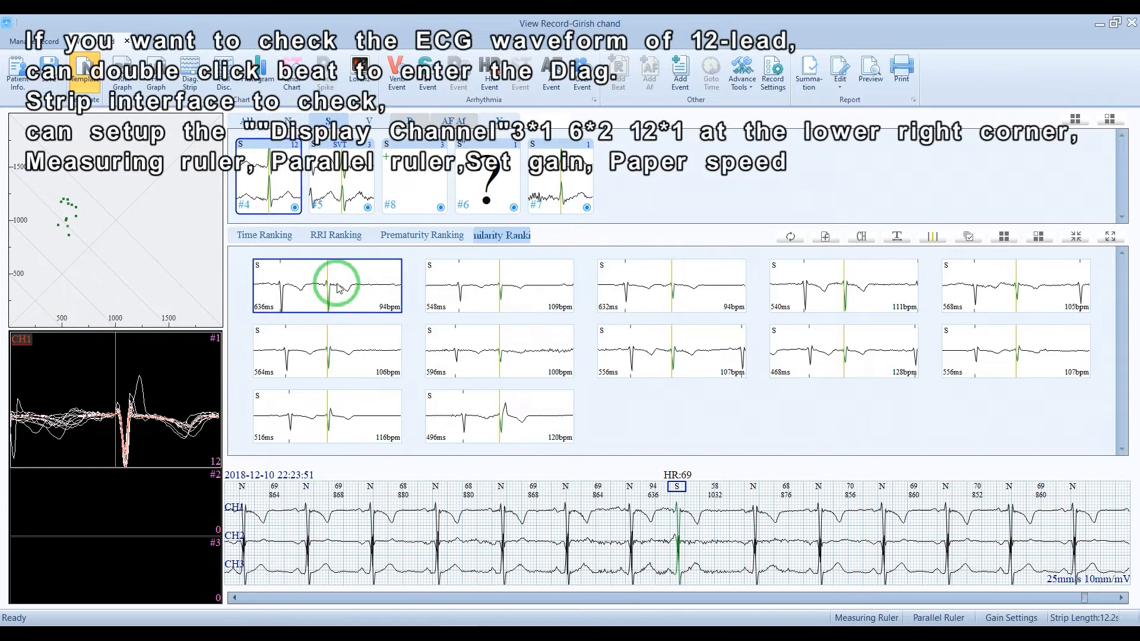
{"action": "double_click", "coordinate": [338, 288]}
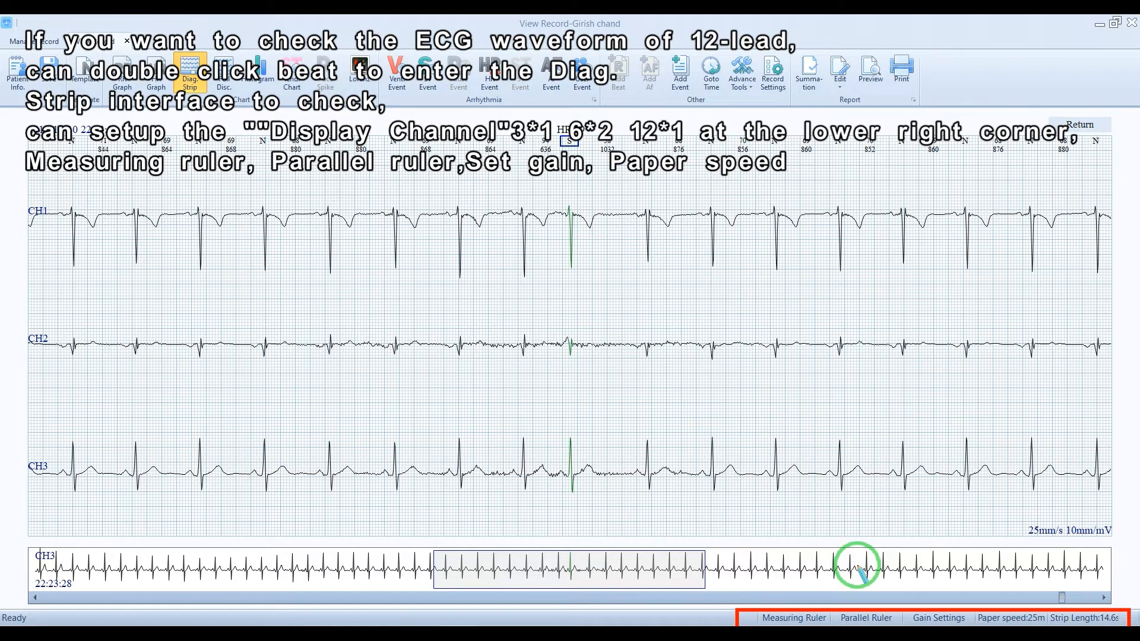
{"action": "left_click", "coordinate": [794, 618]}
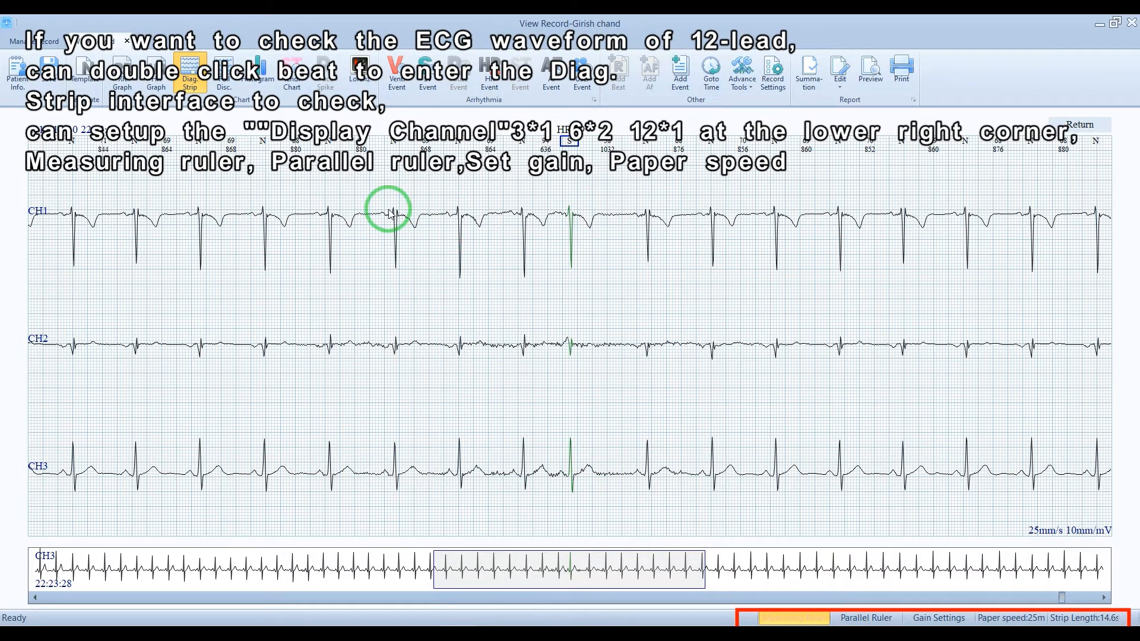
{"action": "left_click_drag", "start_coordinate": [393, 209], "coordinate": [461, 282]}
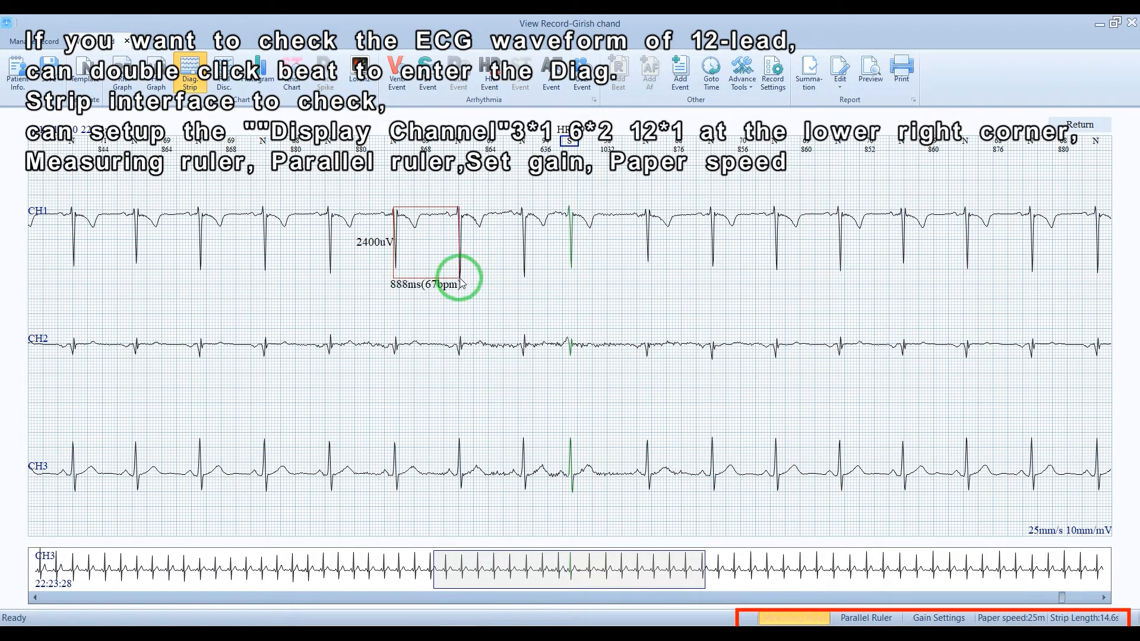
Lay the parallel ruler across two adjacent beats to compare the RR spacing along the strip, and turn it off
{"action": "left_click", "coordinate": [866, 618]}
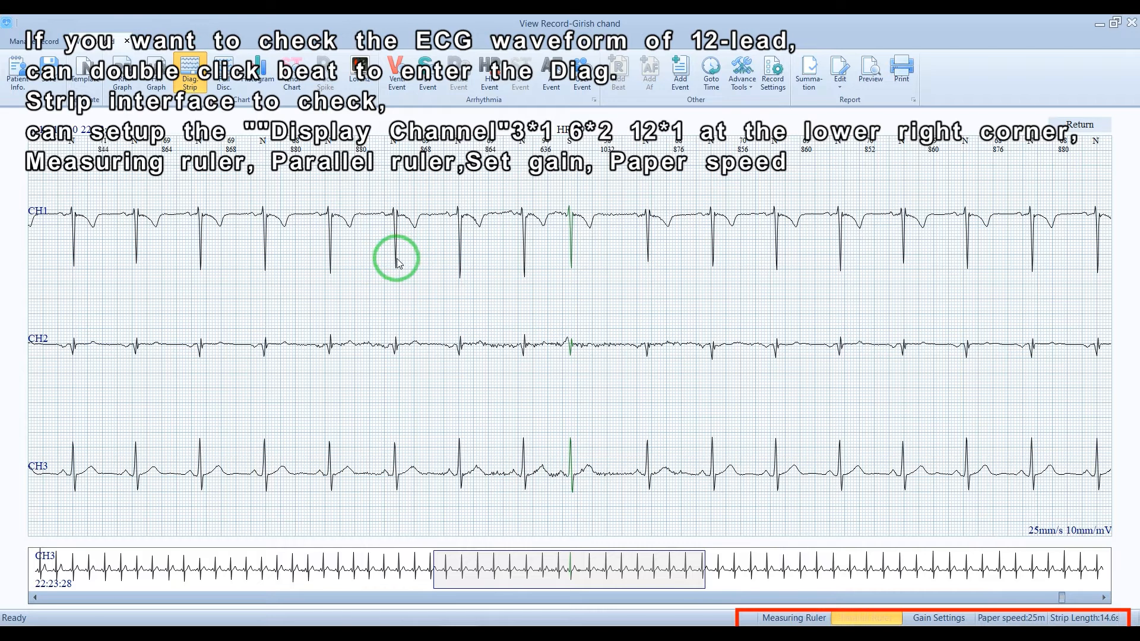
{"action": "left_click_drag", "start_coordinate": [396, 259], "coordinate": [460, 267]}
{"action": "left_click", "coordinate": [888, 622]}
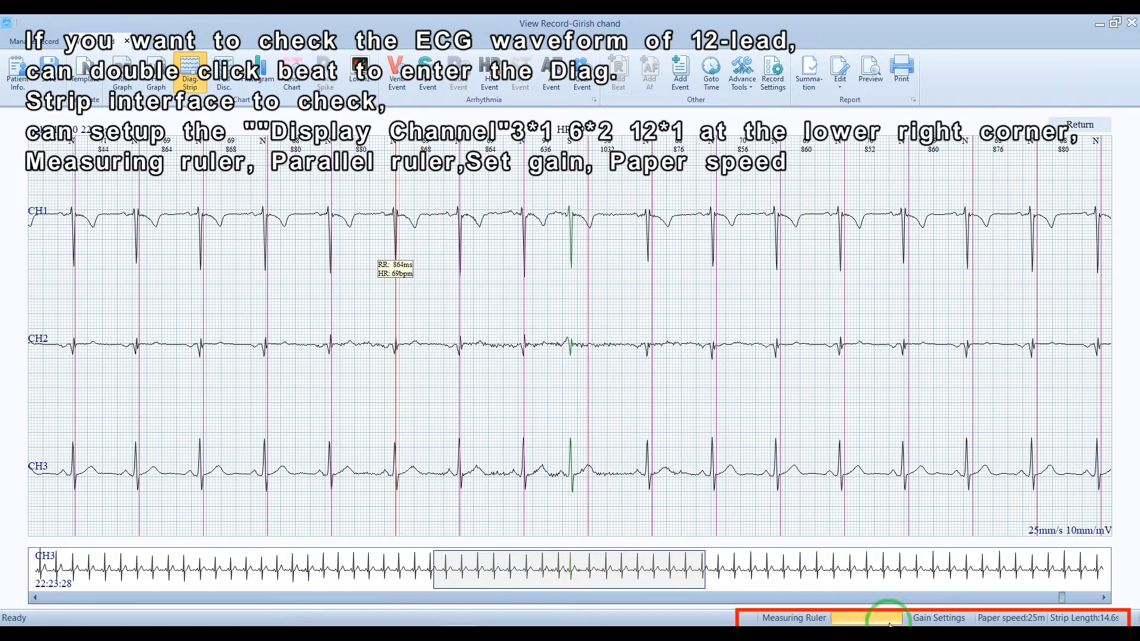
Try the strip gain at 5 mm/mV and 20 mm/mV, and set it back to 10 mm/mV
{"action": "left_click", "coordinate": [949, 619]}
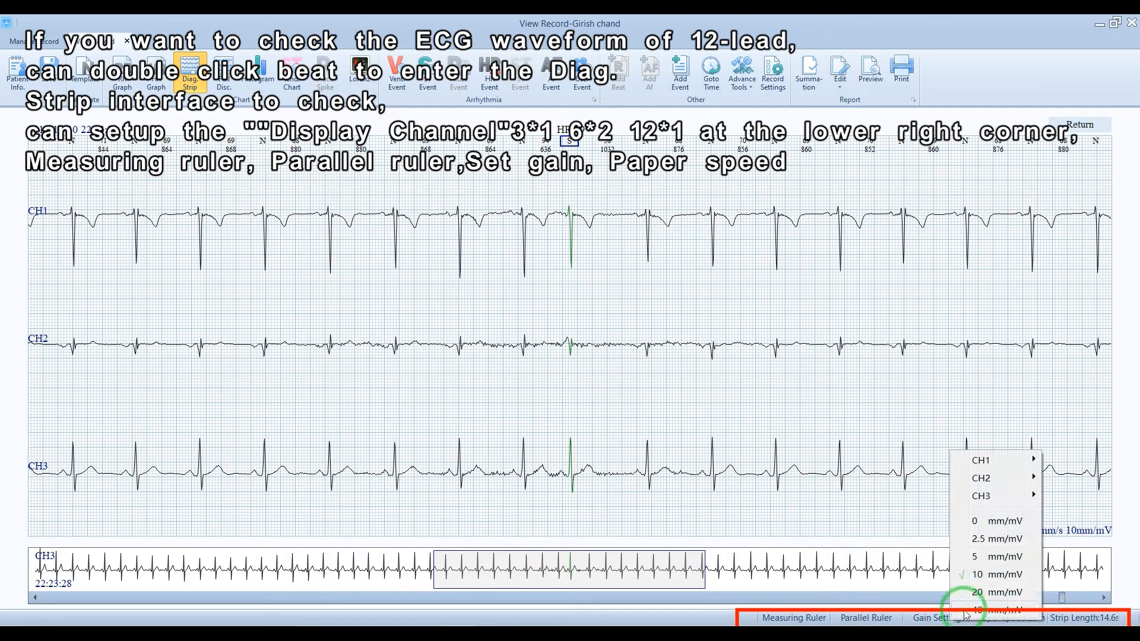
{"action": "left_click", "coordinate": [986, 556]}
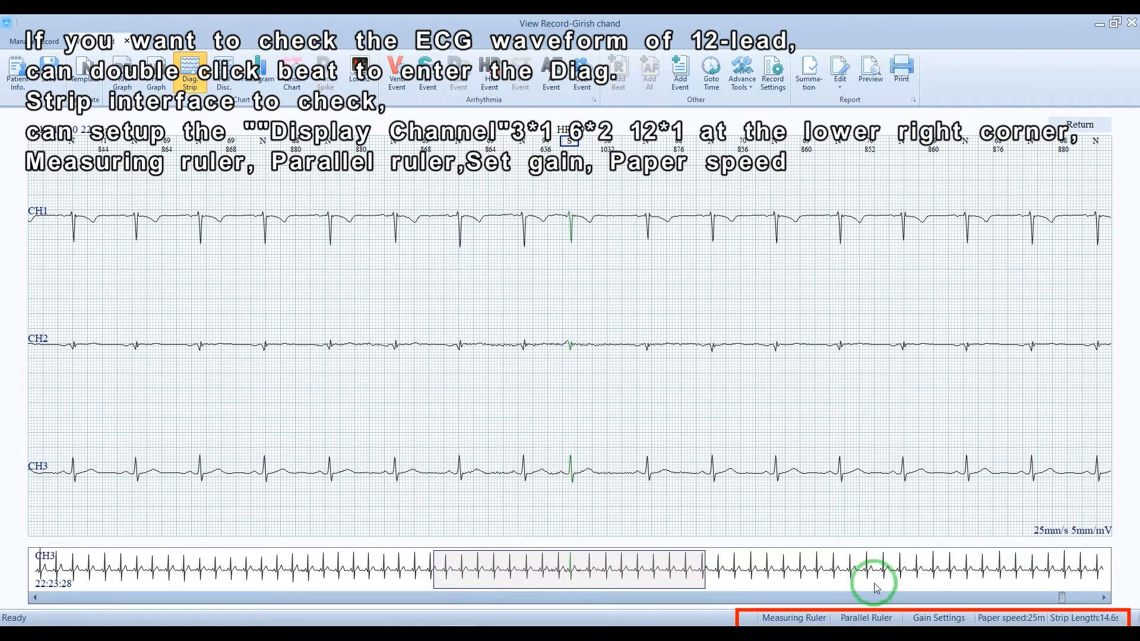
{"action": "left_click", "coordinate": [907, 622]}
{"action": "left_click", "coordinate": [948, 583]}
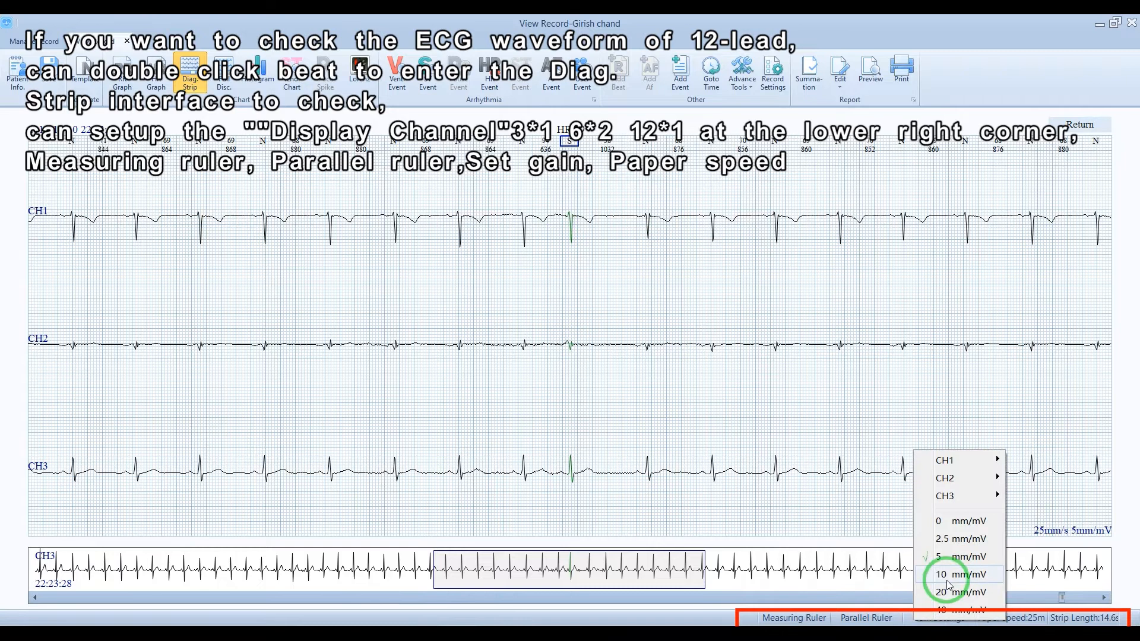
{"action": "left_click", "coordinate": [947, 593]}
{"action": "left_click", "coordinate": [907, 619]}
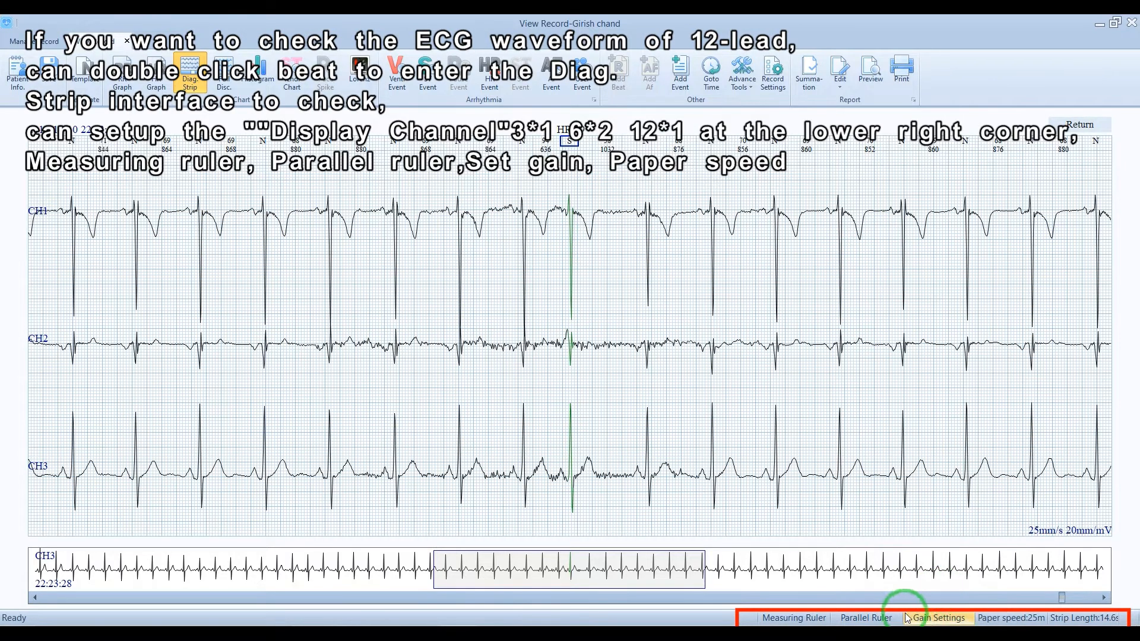
{"action": "left_click", "coordinate": [949, 581]}
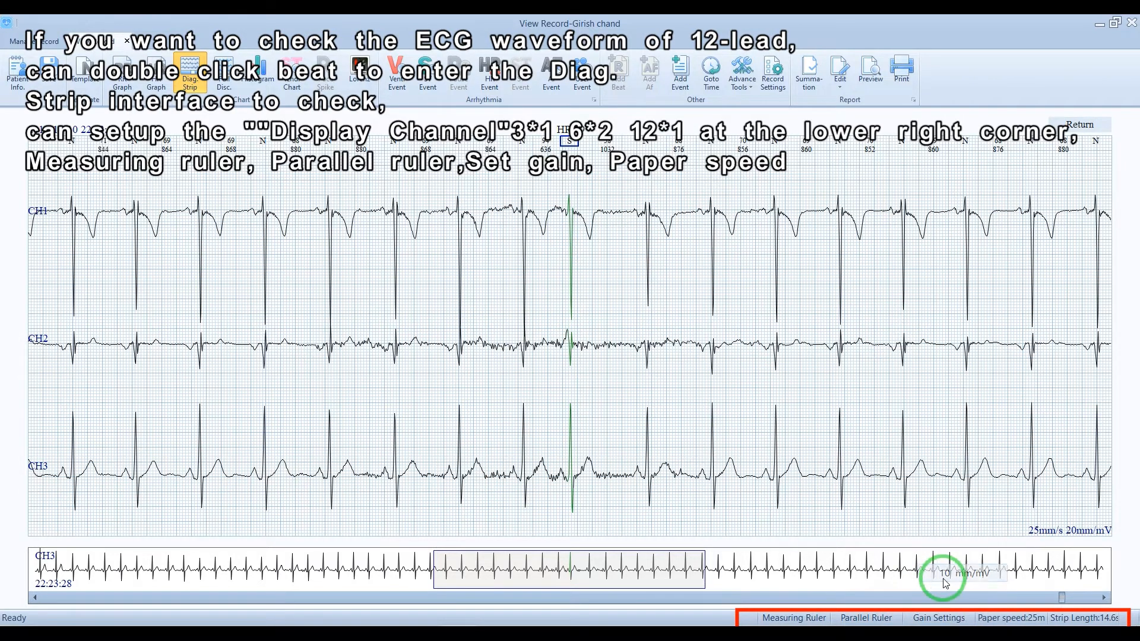
Try the paper speed at 50 mm/s and 12.5 mm/s, and return it to 25 mm/s
{"action": "left_click", "coordinate": [1003, 620]}
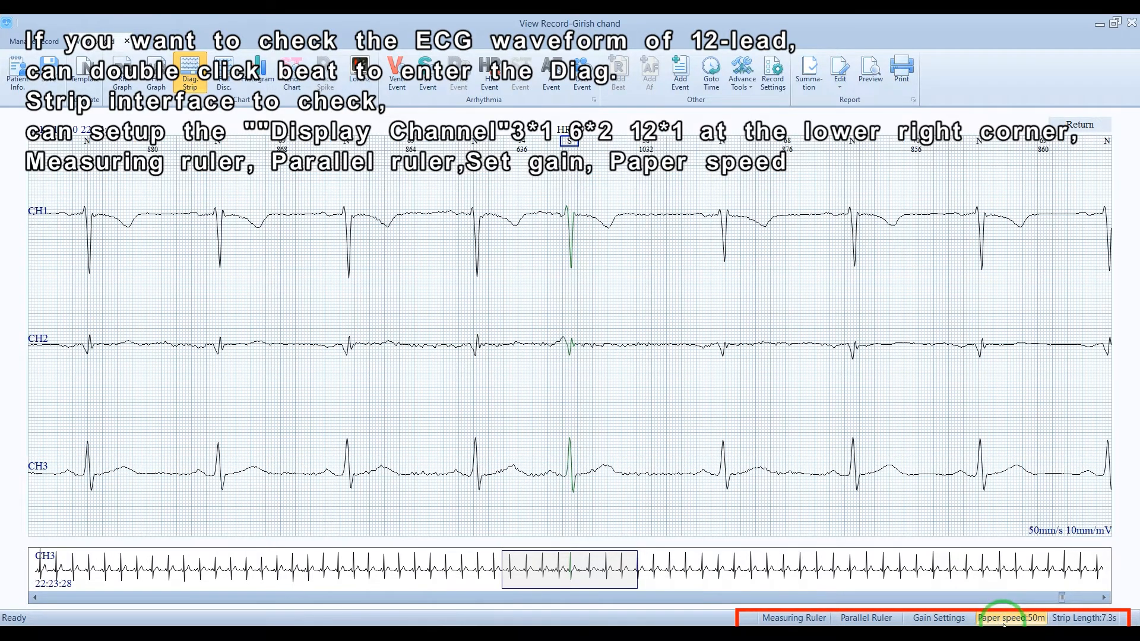
{"action": "left_click", "coordinate": [1003, 620]}
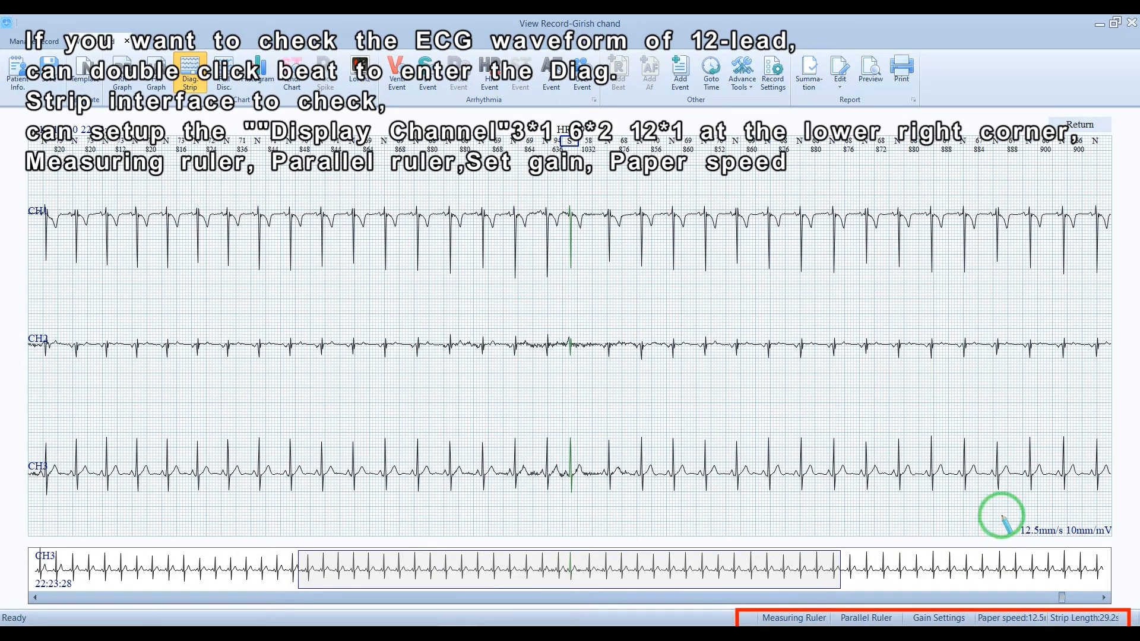
{"action": "left_click", "coordinate": [1014, 618]}
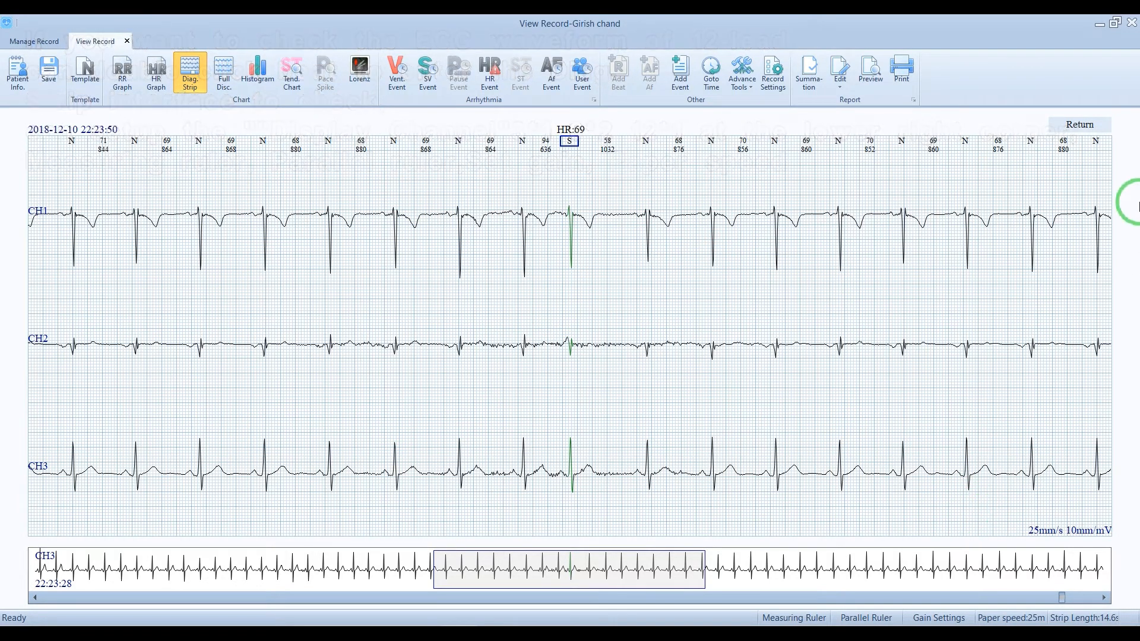
Return to the template view and reclassify the first beat of S template #4 as Normal
{"action": "left_click", "coordinate": [1097, 124]}
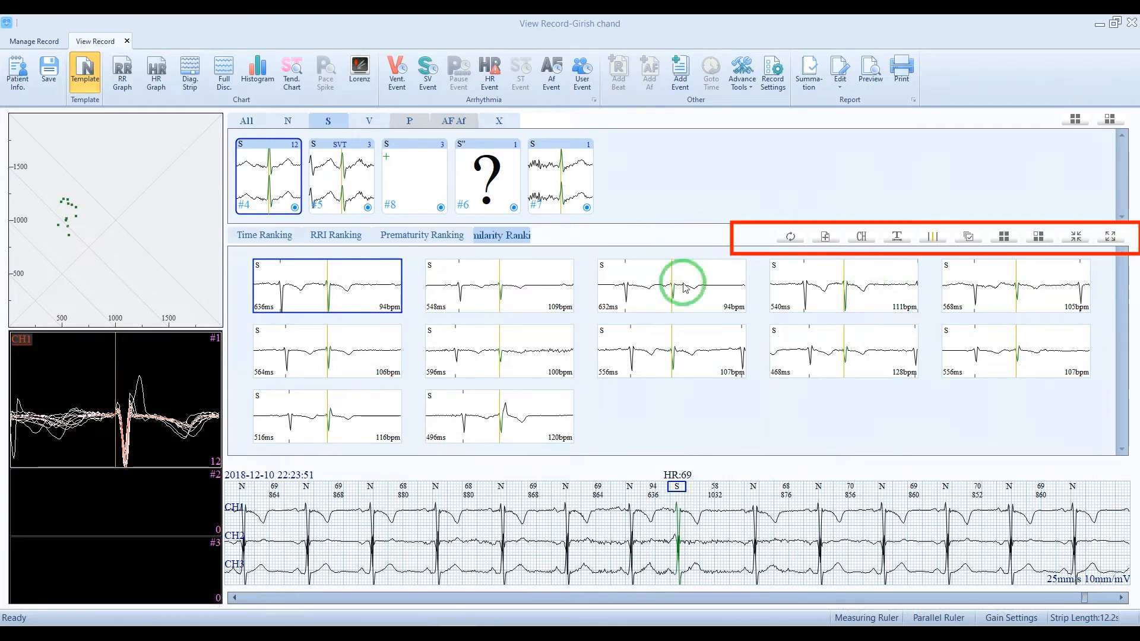
{"action": "right_click", "coordinate": [304, 288]}
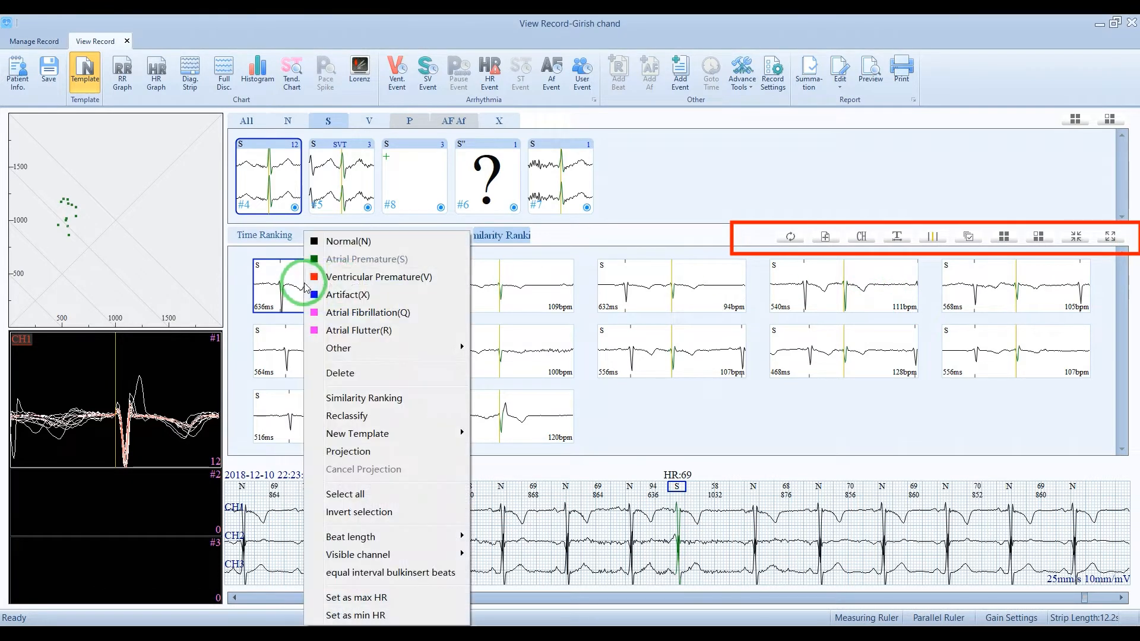
{"action": "left_click", "coordinate": [356, 241]}
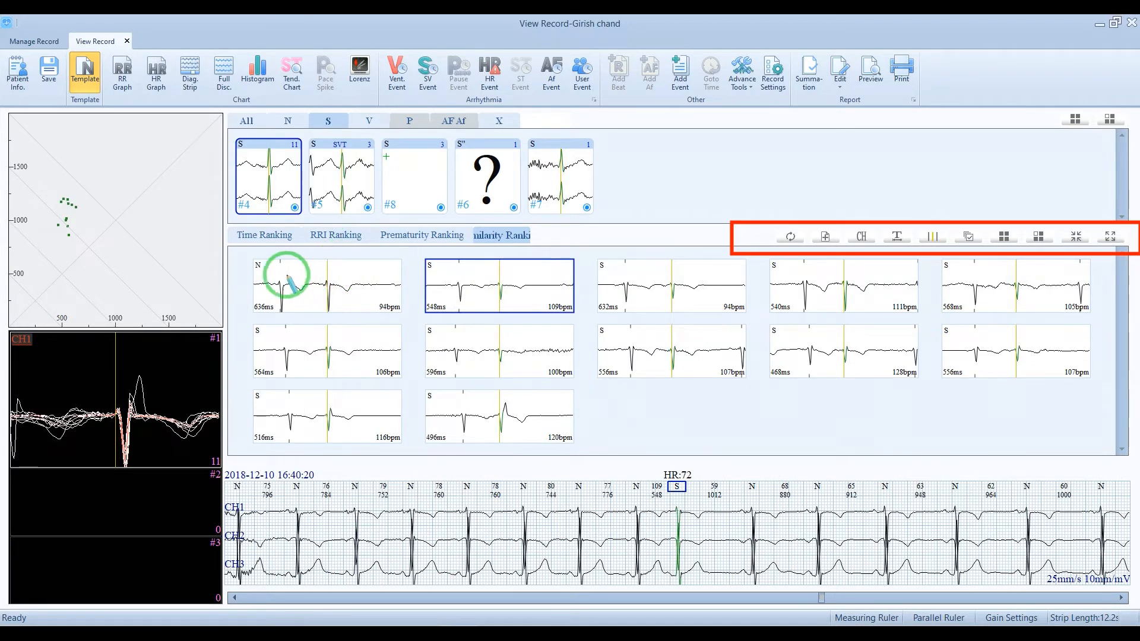
{"action": "left_click_drag", "start_coordinate": [248, 255], "coordinate": [280, 278]}
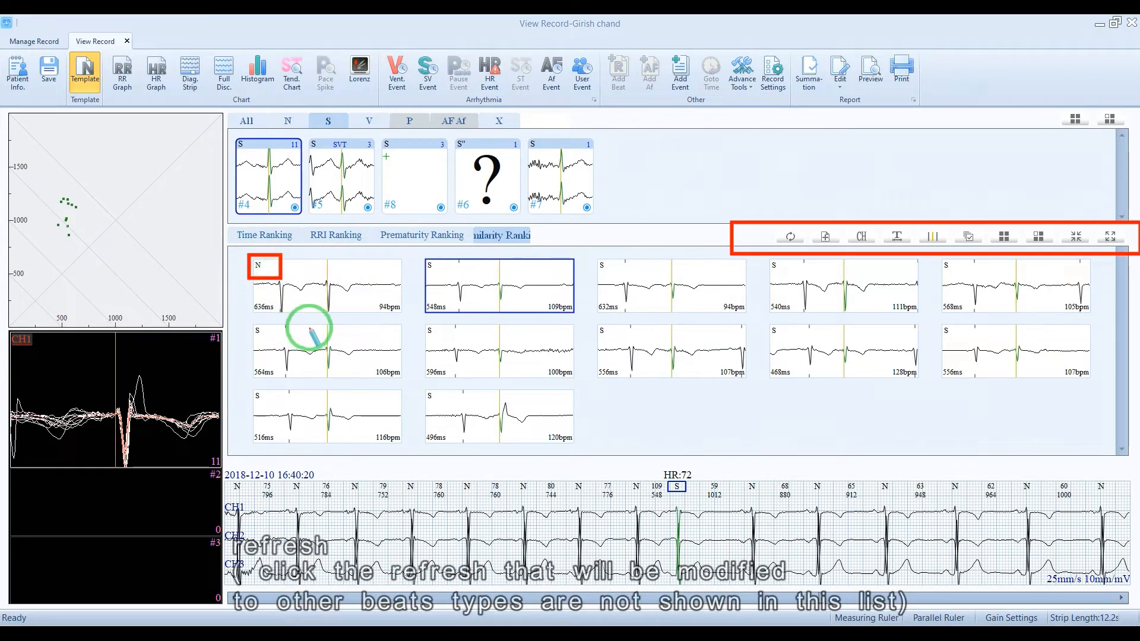
Refresh the beat list of S template #4 and split its first three beats off into a new template
{"action": "left_click", "coordinate": [791, 238]}
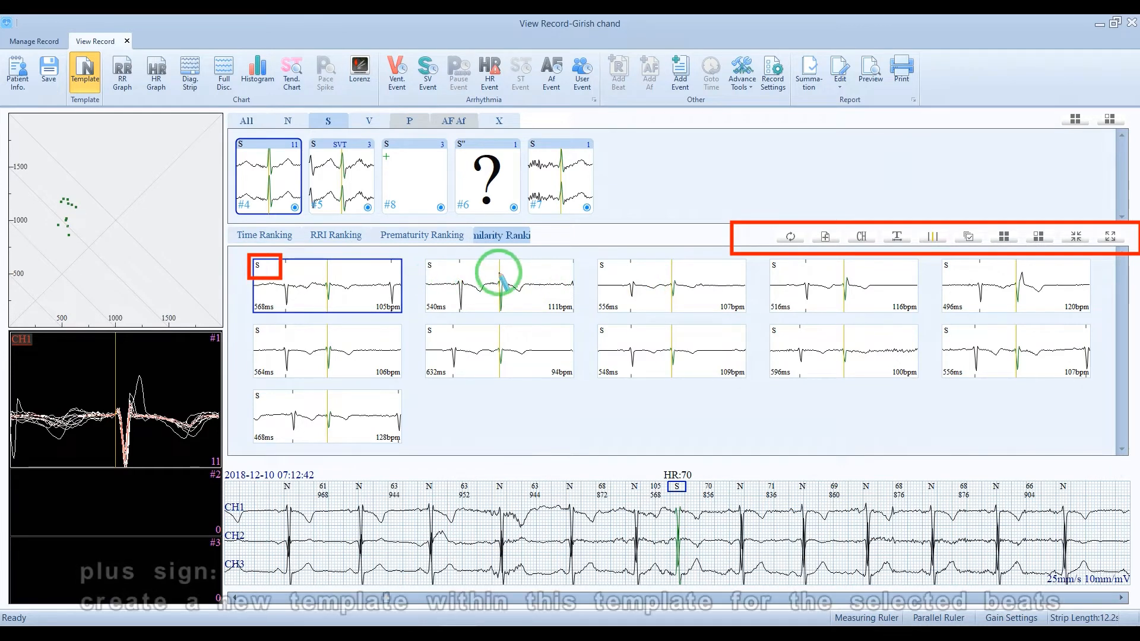
{"action": "left_click_drag", "start_coordinate": [335, 289], "coordinate": [673, 298]}
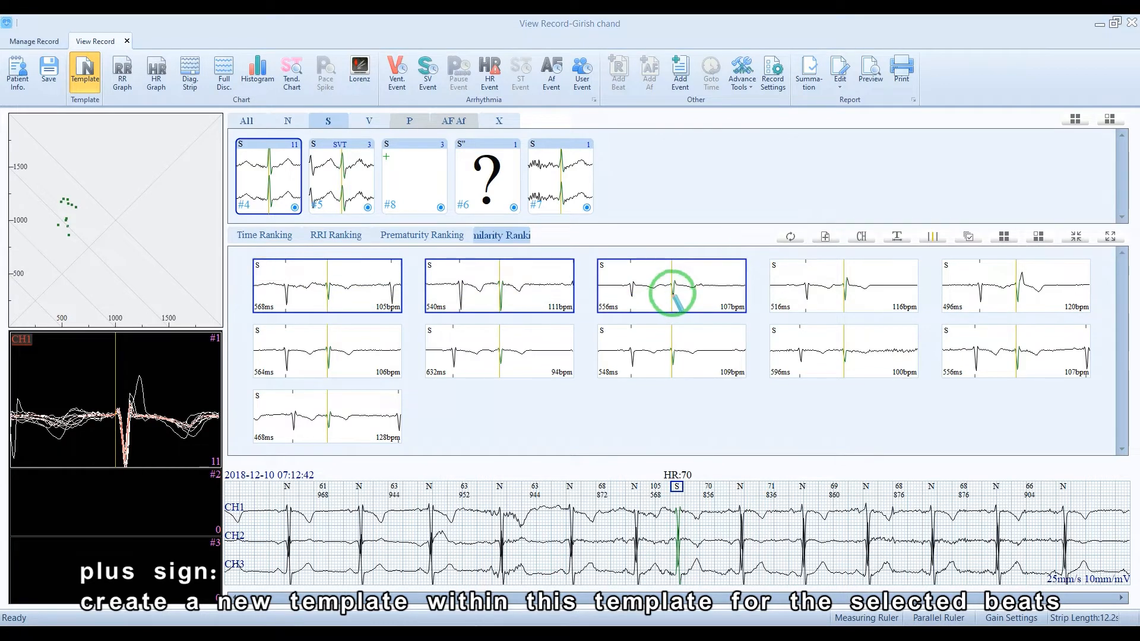
{"action": "left_click", "coordinate": [822, 237]}
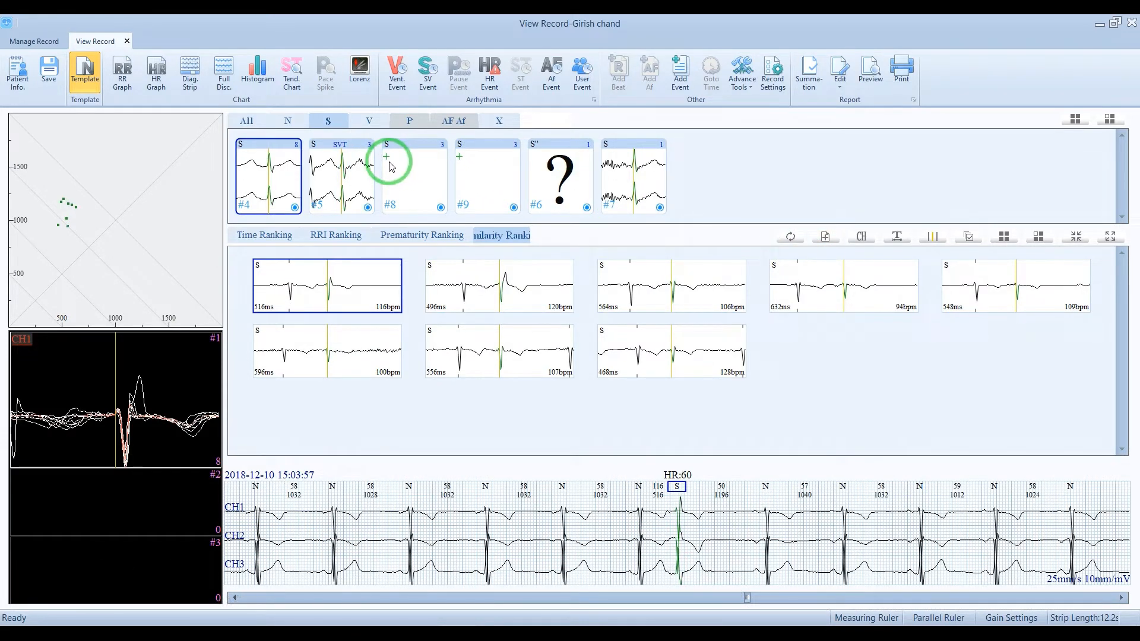
Display the beat list in CH3, and switch it to CH2
{"action": "left_click", "coordinate": [861, 237]}
{"action": "left_click", "coordinate": [886, 283]}
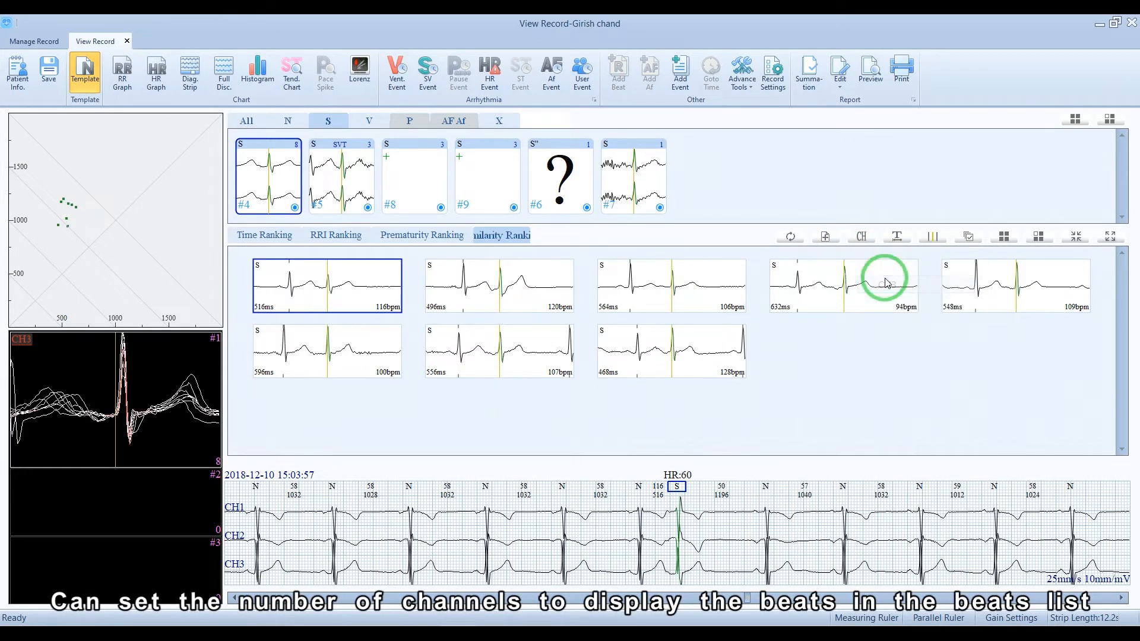
{"action": "left_click", "coordinate": [864, 236]}
{"action": "left_click", "coordinate": [894, 261]}
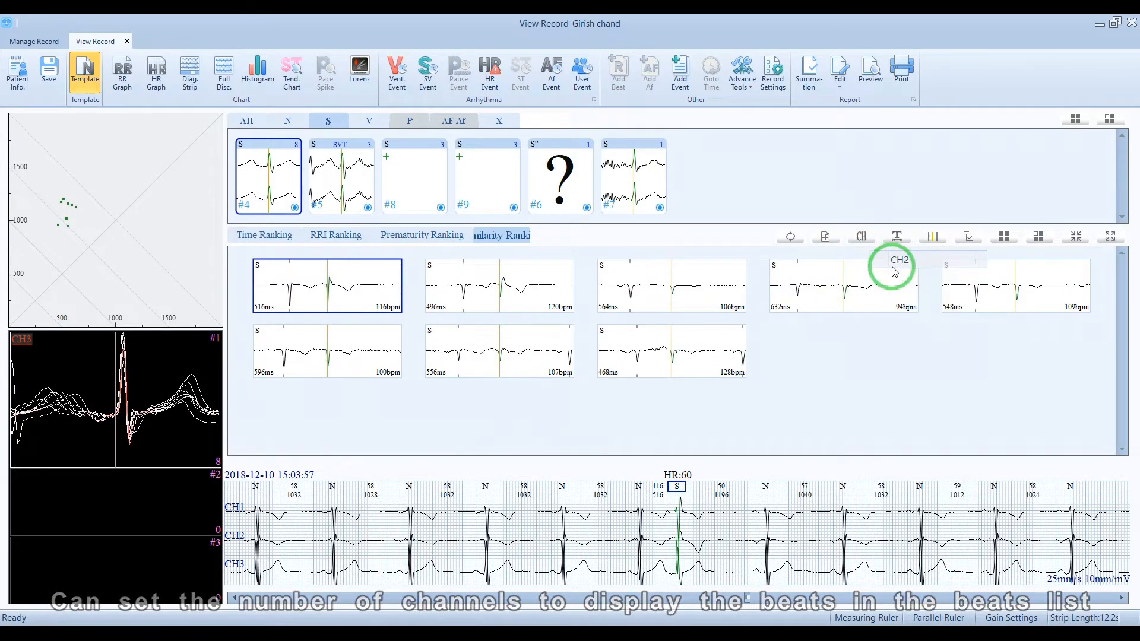
Try a beat length of 1000ms in the beat list, and set it to 4000ms
{"action": "left_click", "coordinate": [897, 242]}
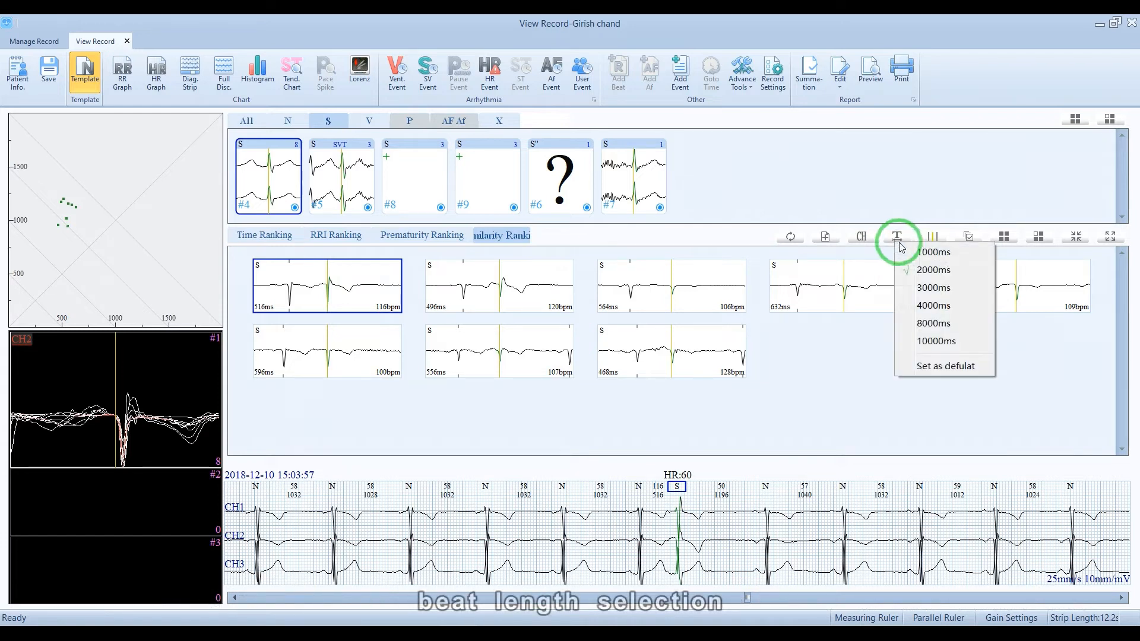
{"action": "left_click", "coordinate": [932, 251]}
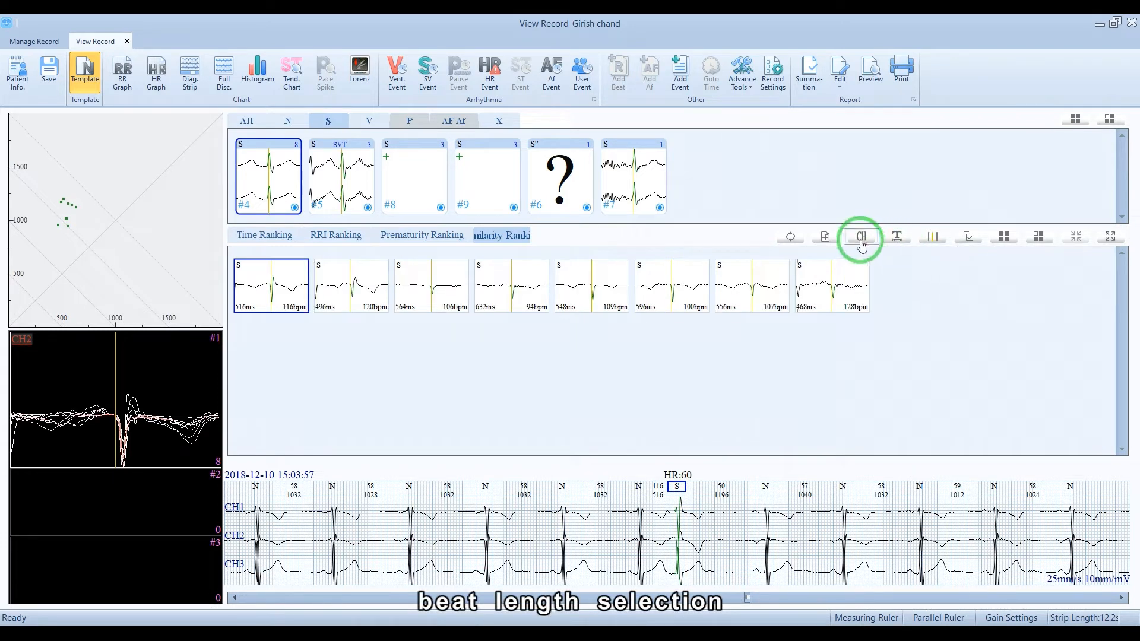
{"action": "left_click", "coordinate": [897, 237]}
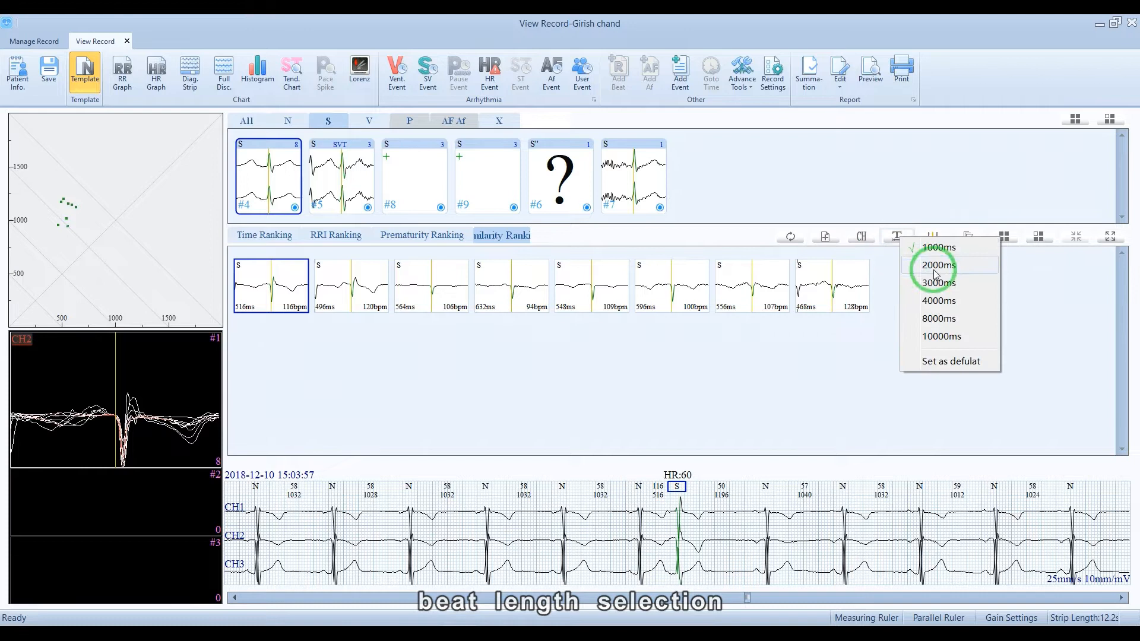
{"action": "left_click", "coordinate": [938, 301]}
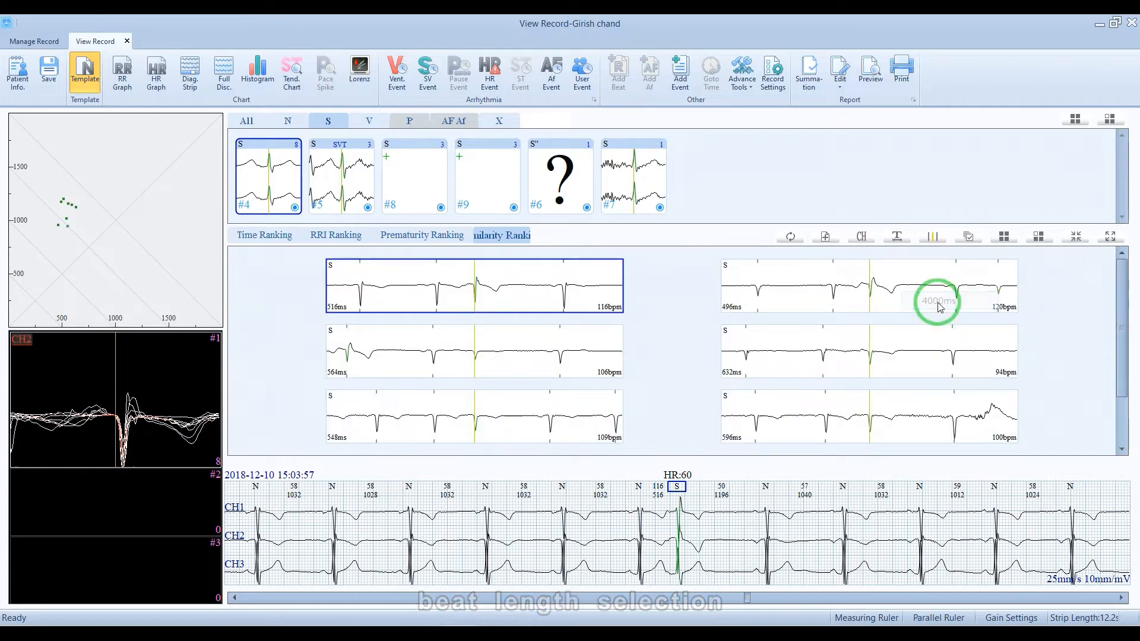
View the left and right neighbouring beats in the beat list, and return to the mid beat
{"action": "left_click", "coordinate": [933, 238]}
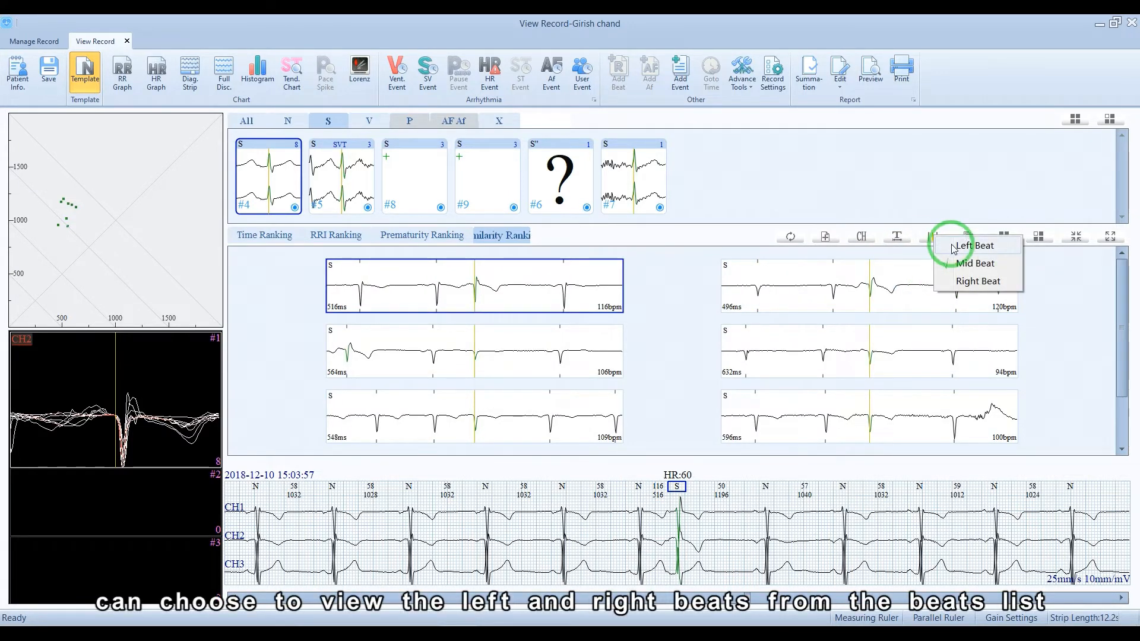
{"action": "left_click", "coordinate": [953, 248]}
{"action": "left_click", "coordinate": [932, 237]}
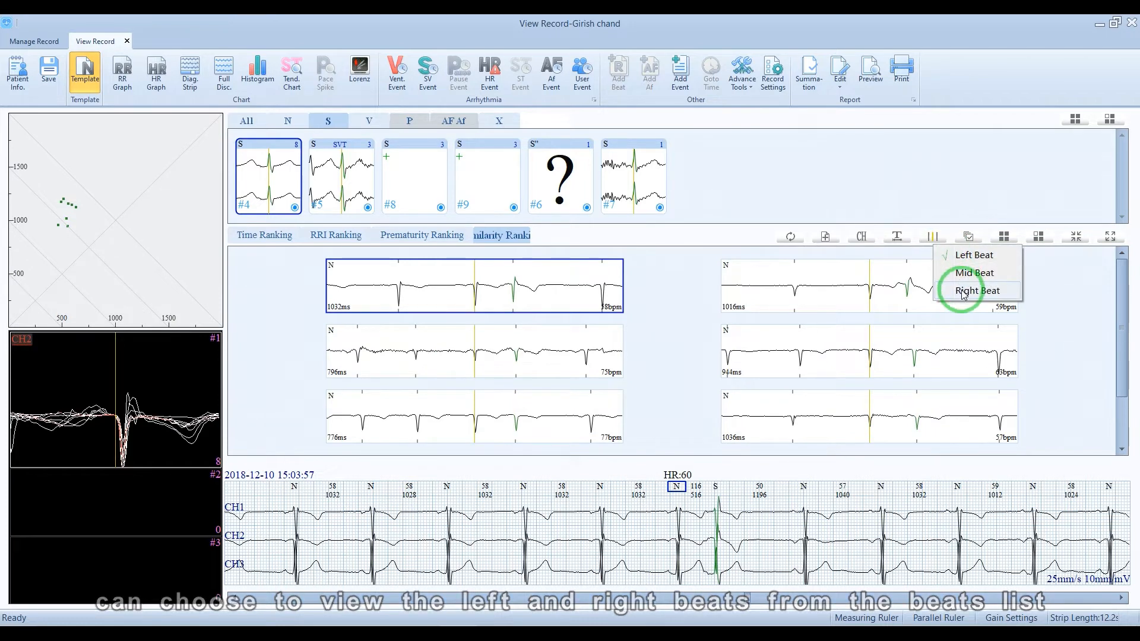
{"action": "left_click", "coordinate": [963, 295]}
{"action": "left_click", "coordinate": [926, 238]}
{"action": "left_click", "coordinate": [948, 270]}
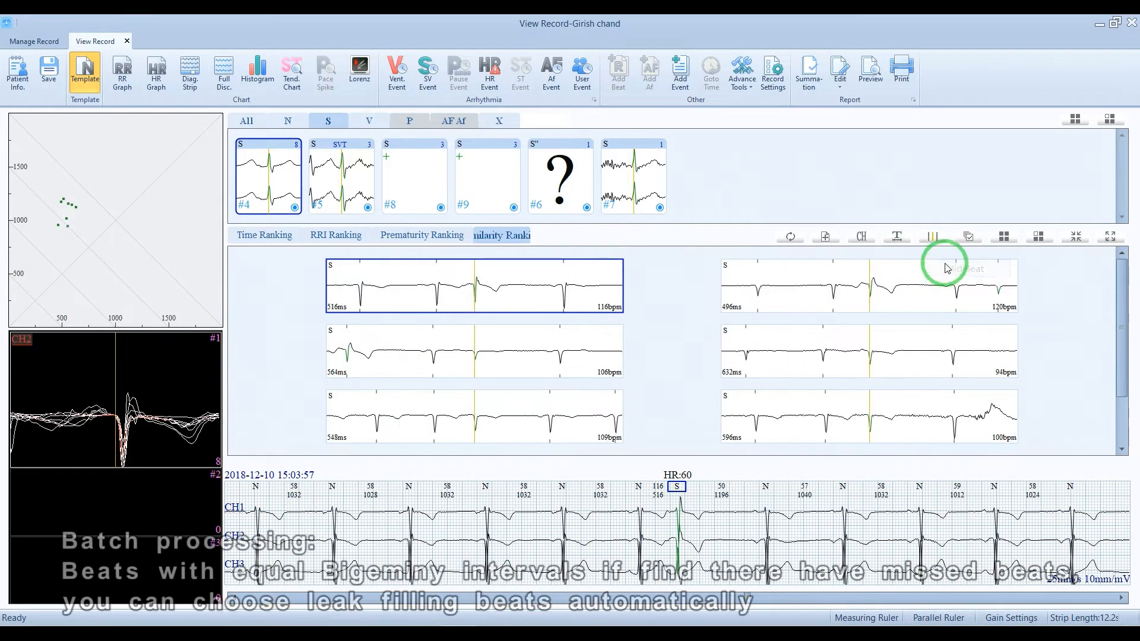
Check the options for equal interval bulk insertion of beats, and cancel without inserting any
{"action": "left_click", "coordinate": [976, 246]}
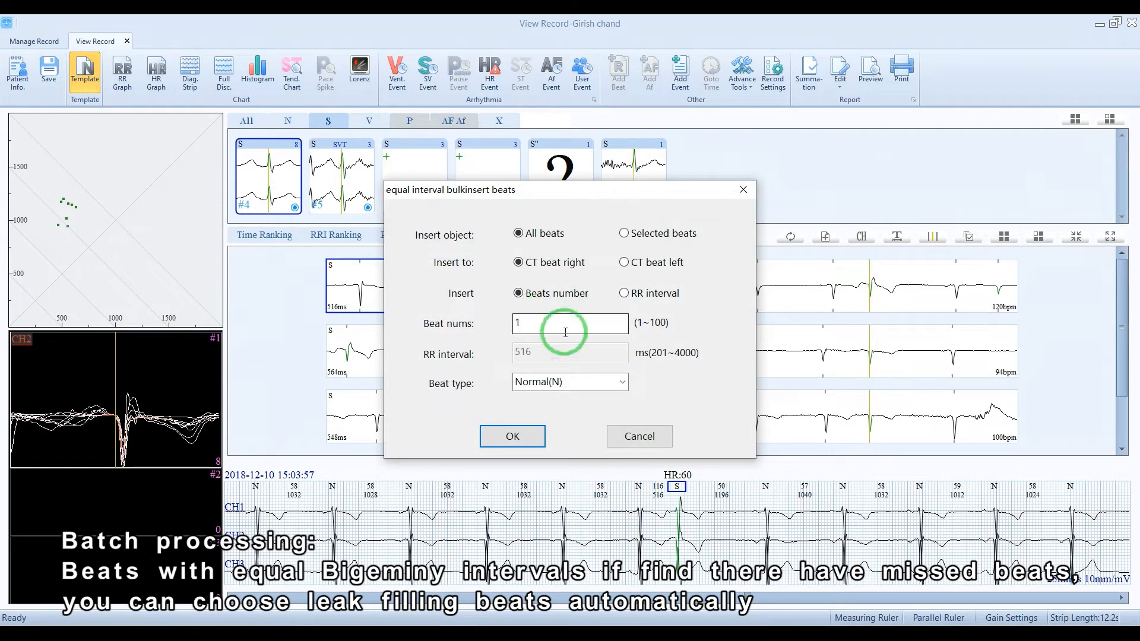
{"action": "left_click", "coordinate": [640, 438]}
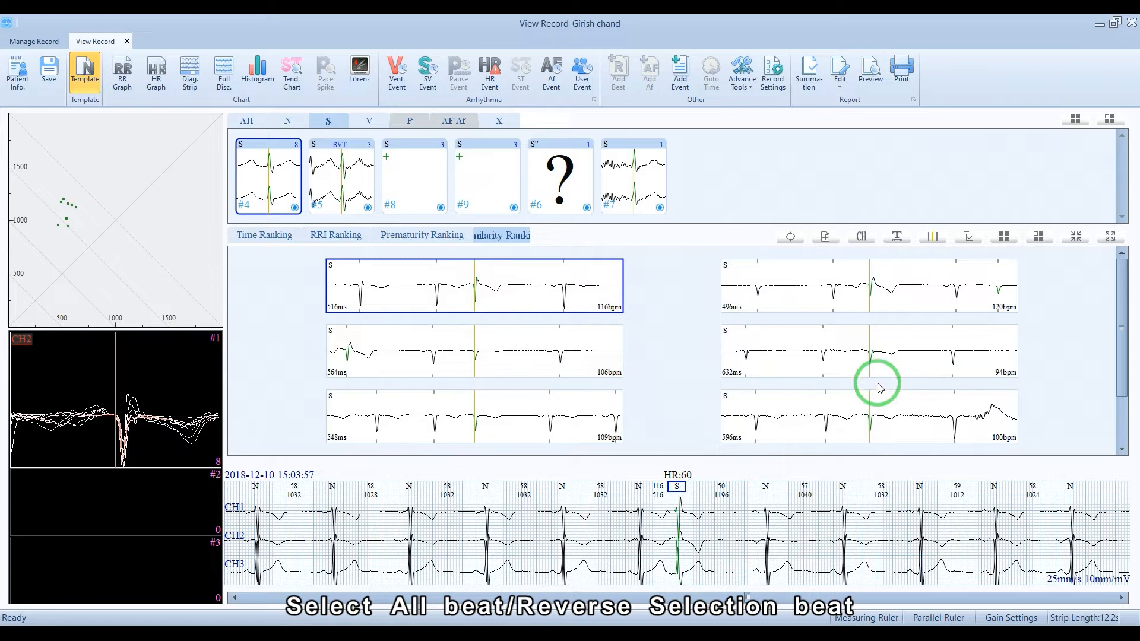
Select all beats in the list, reduce the selection to the first two beats, and invert it
{"action": "left_click", "coordinate": [1003, 237]}
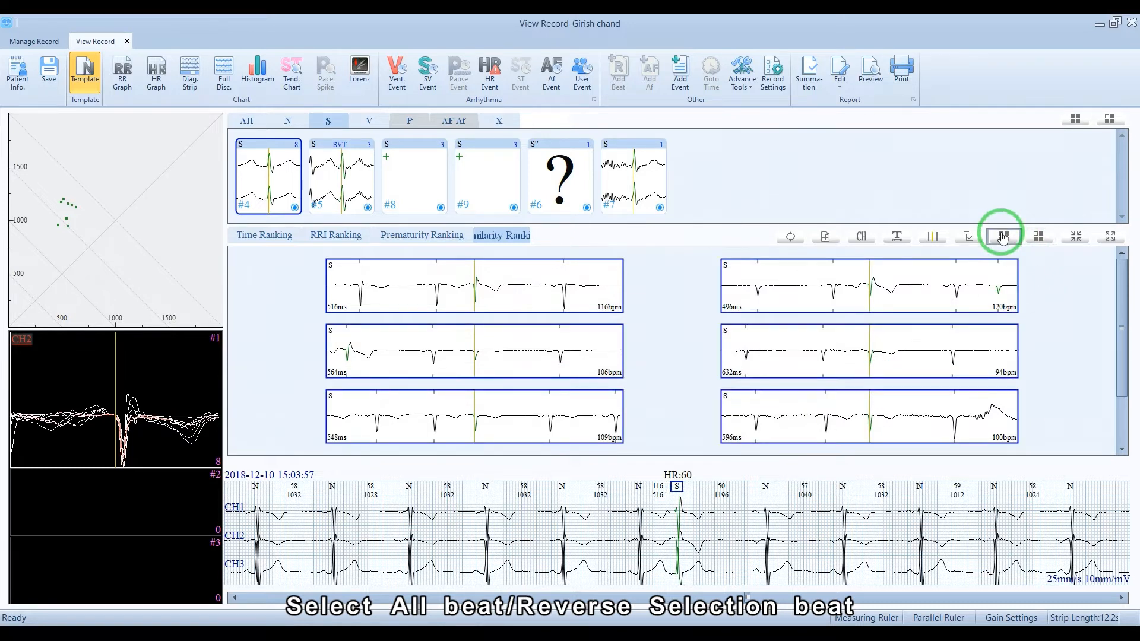
{"action": "left_click", "coordinate": [562, 297]}
{"action": "left_click", "coordinate": [822, 299], "text": "ctrl"}
{"action": "left_click", "coordinate": [1033, 238]}
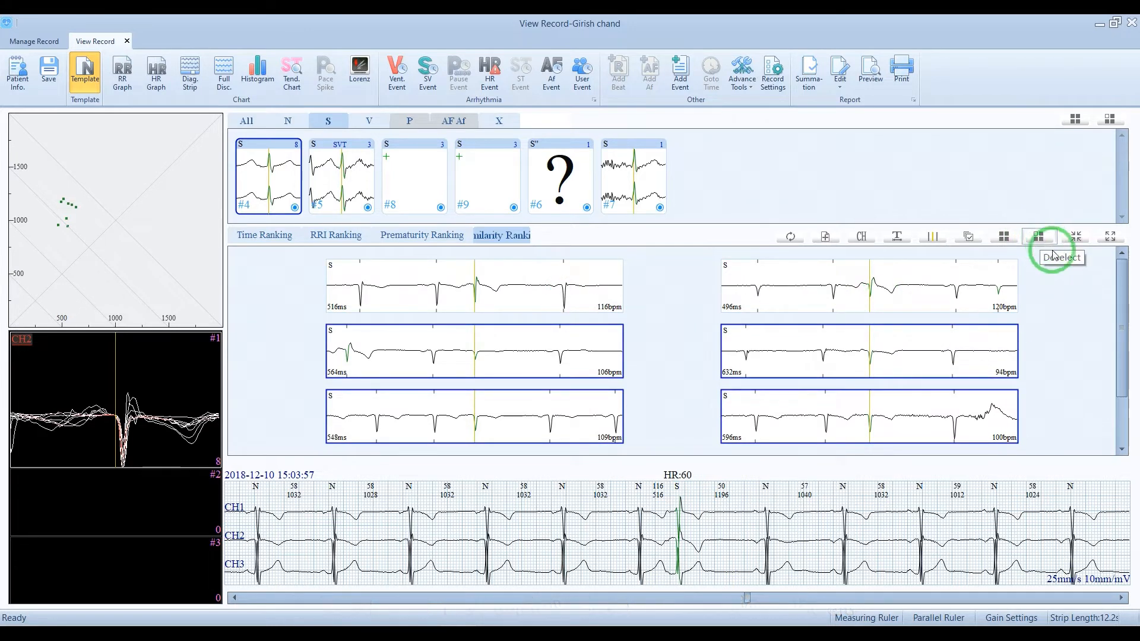
Shorten the displayed beat length in three stages, and lengthen it again by two stages
{"action": "left_click", "coordinate": [1080, 240]}
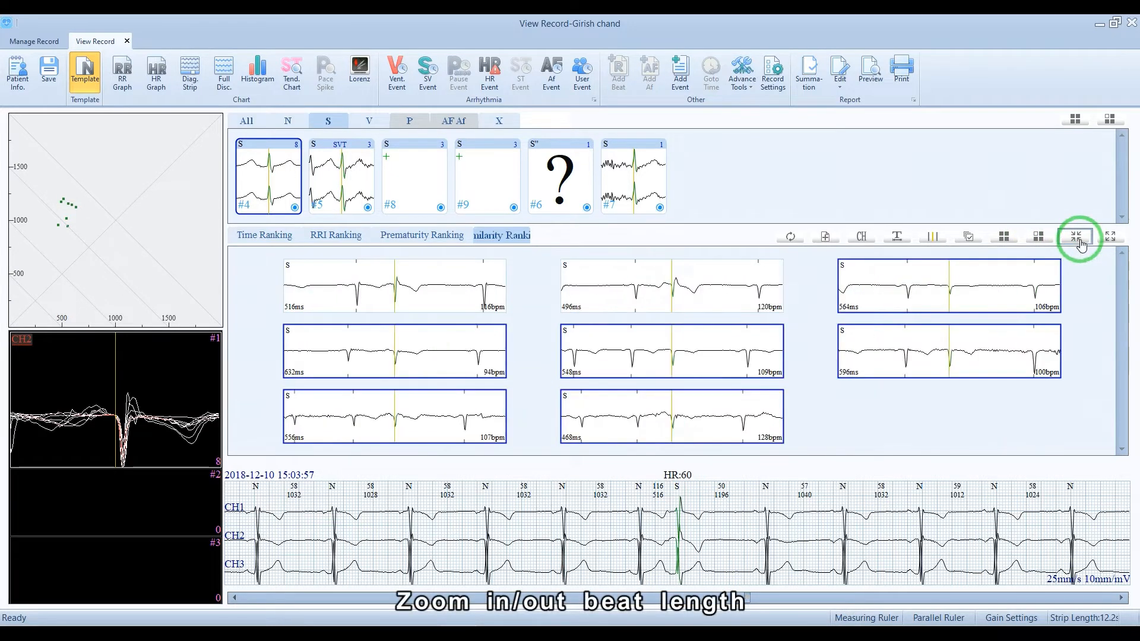
{"action": "left_click", "coordinate": [1080, 241]}
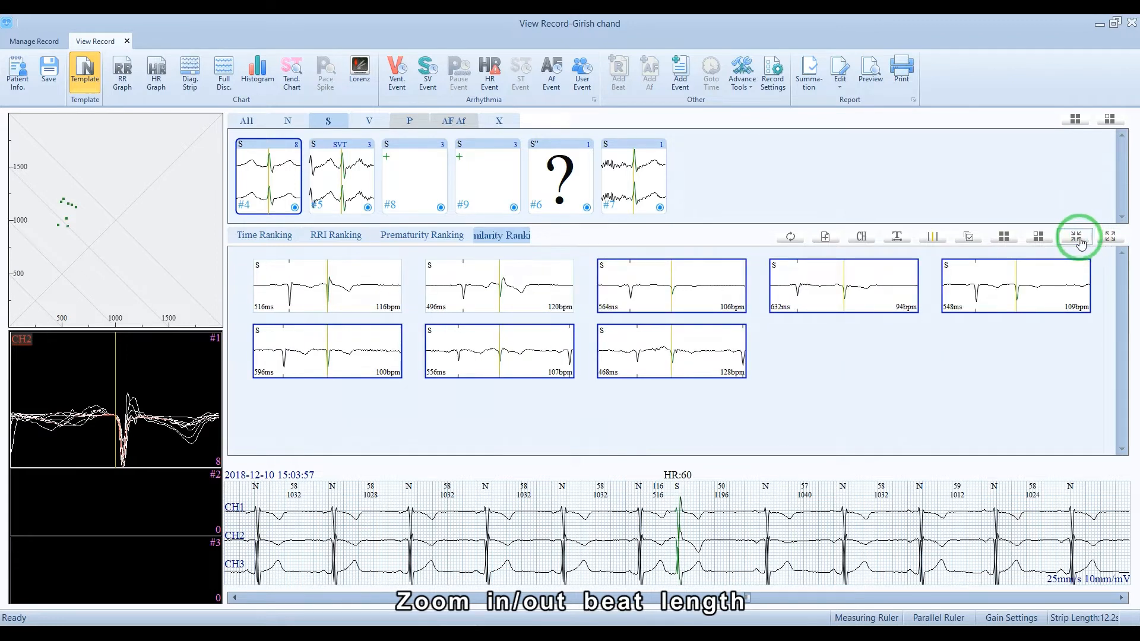
{"action": "left_click", "coordinate": [1080, 241]}
{"action": "left_click", "coordinate": [1104, 241]}
{"action": "left_click", "coordinate": [1104, 241]}
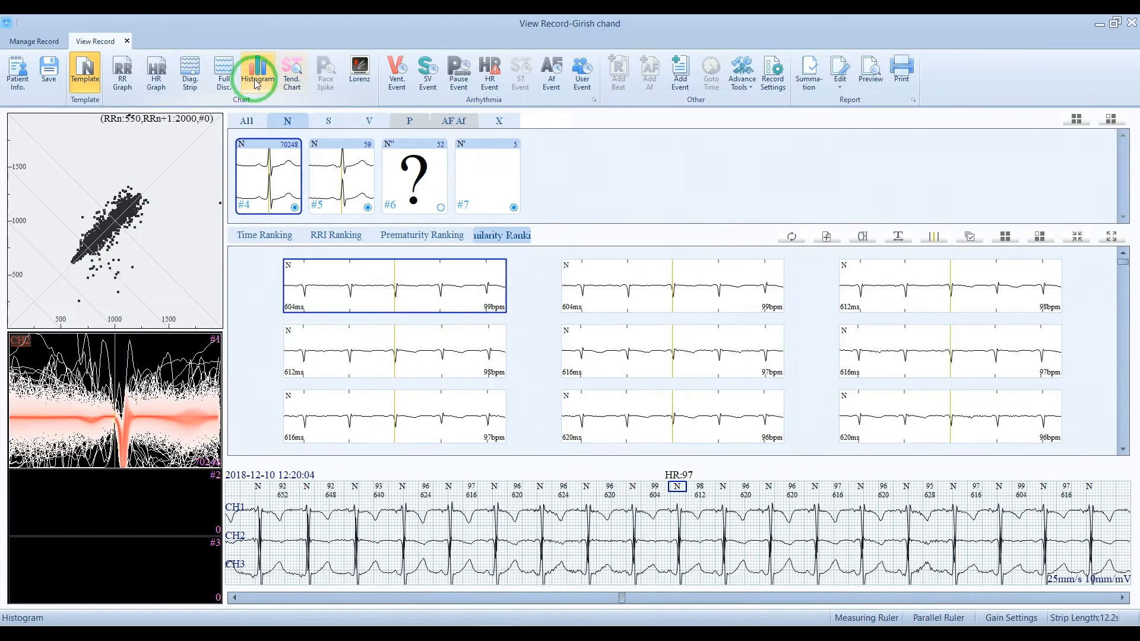
Open the R-R interval histogram and reclassify the S beat at the shortest interval as Artifact(X)
{"action": "left_click", "coordinate": [255, 80]}
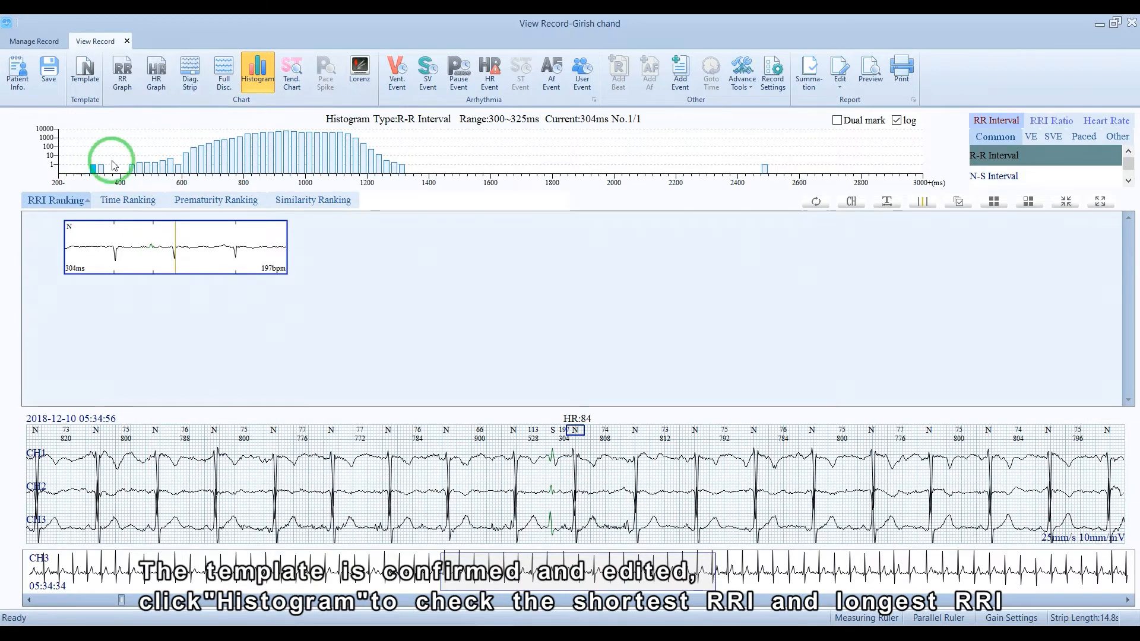
{"action": "key", "text": "ctrl+shift+d"}
{"action": "left_click_drag", "start_coordinate": [74, 154], "coordinate": [96, 173]}
{"action": "left_click_drag", "start_coordinate": [749, 145], "coordinate": [763, 165]}
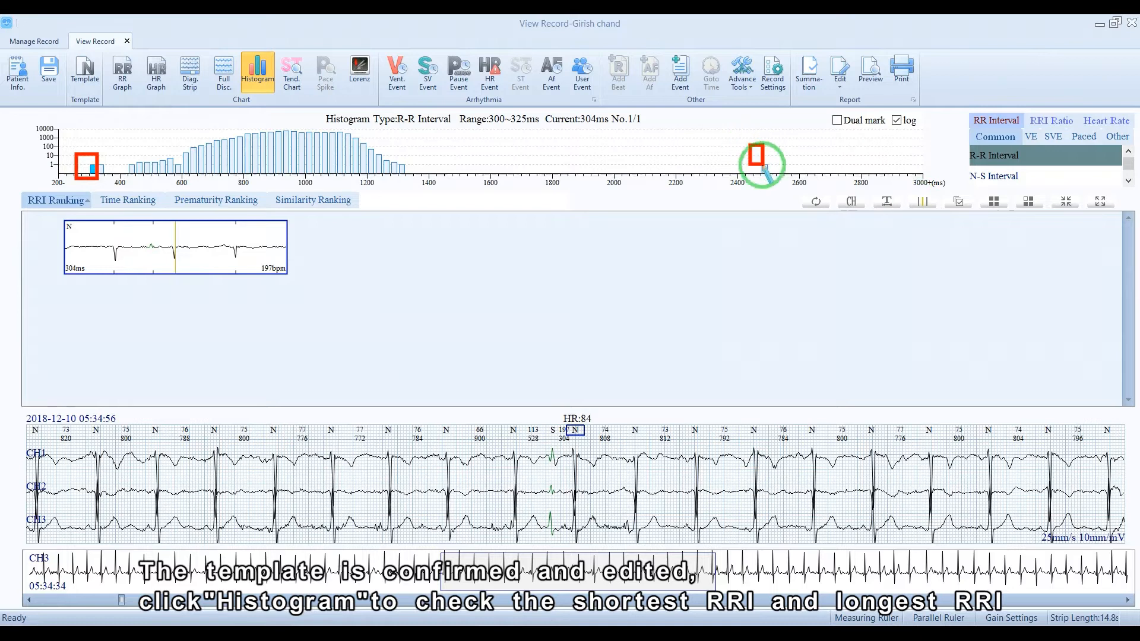
{"action": "key", "text": "Escape"}
{"action": "mouse_move", "coordinate": [95, 170]}
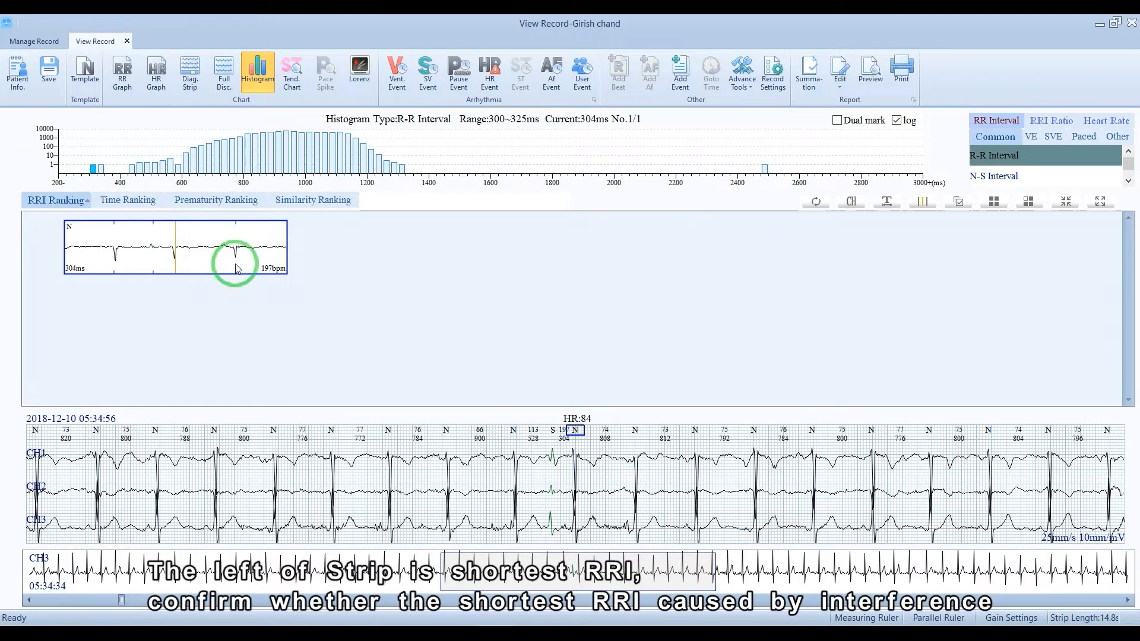
{"action": "right_click", "coordinate": [556, 465]}
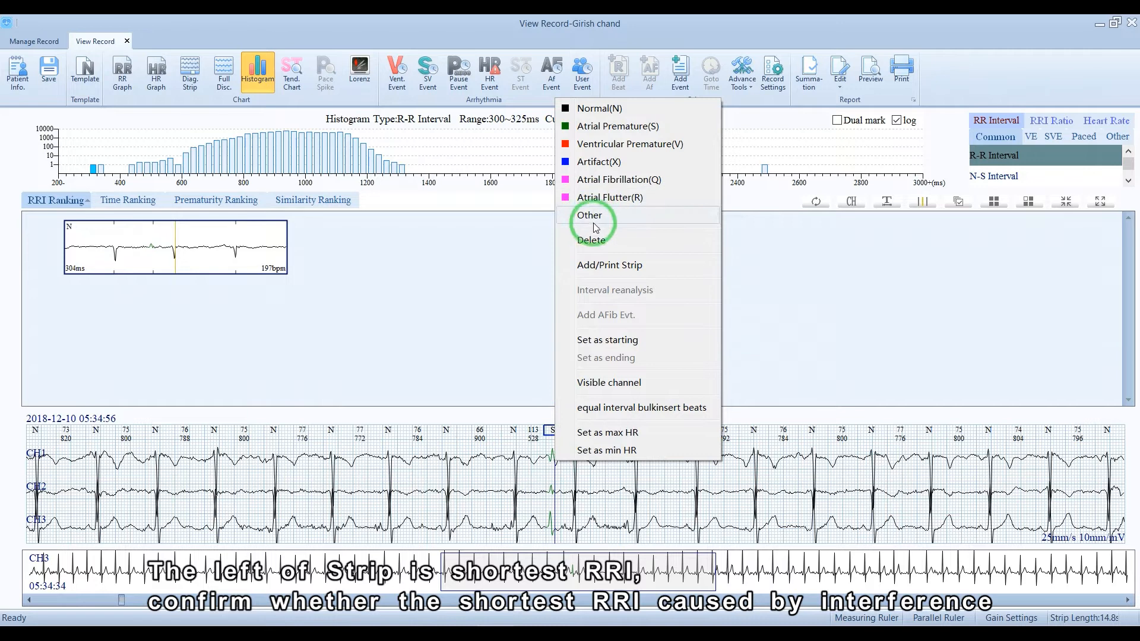
{"action": "left_click", "coordinate": [611, 168]}
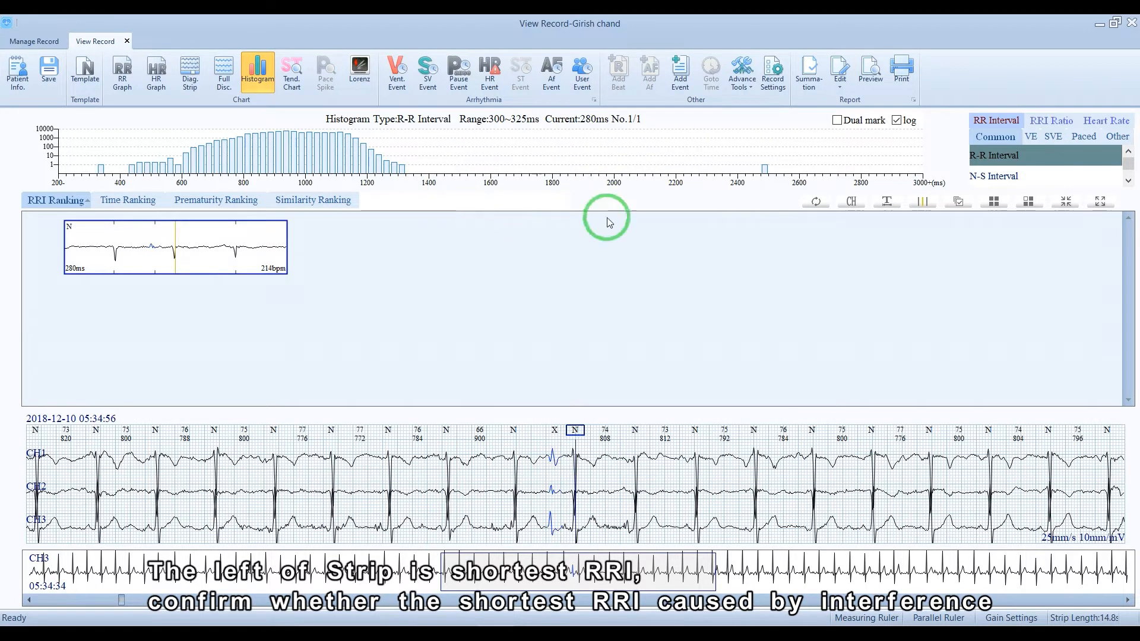
Look at the longest R-R interval, and reclassify the V beat in the 325~350ms histogram bar as Artifact(X)
{"action": "left_click", "coordinate": [764, 171]}
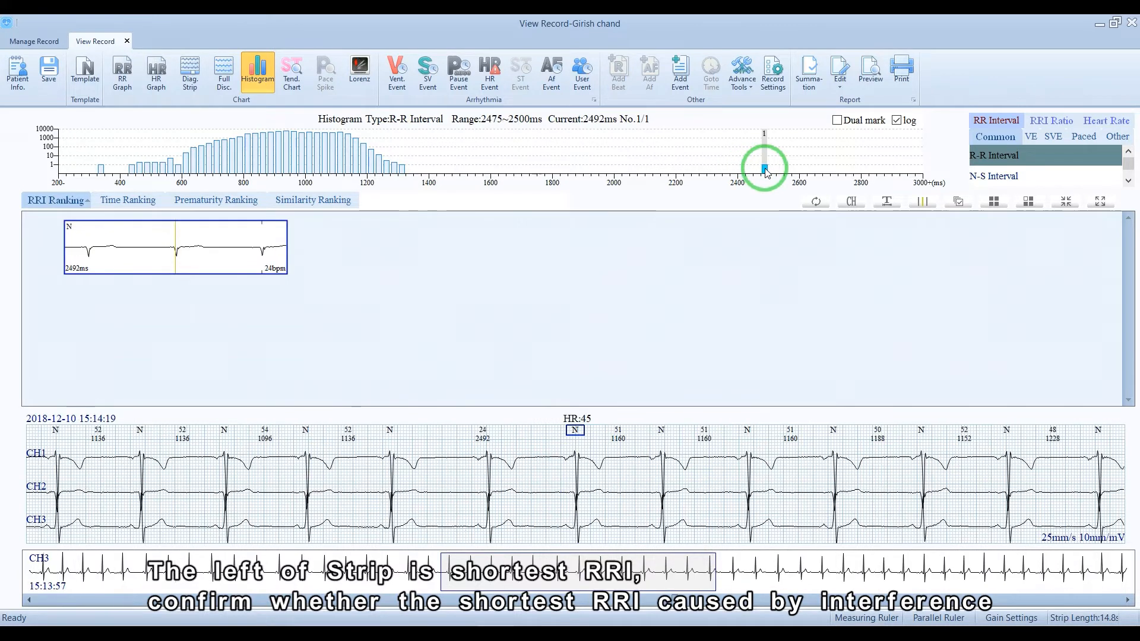
{"action": "left_click", "coordinate": [100, 169]}
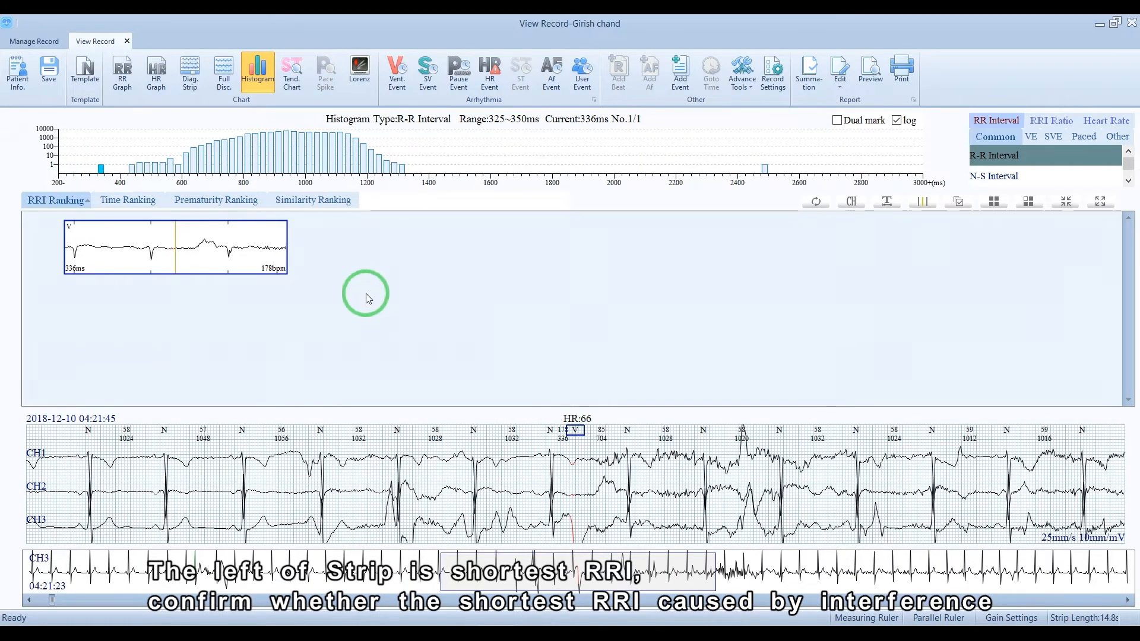
{"action": "right_click", "coordinate": [573, 468]}
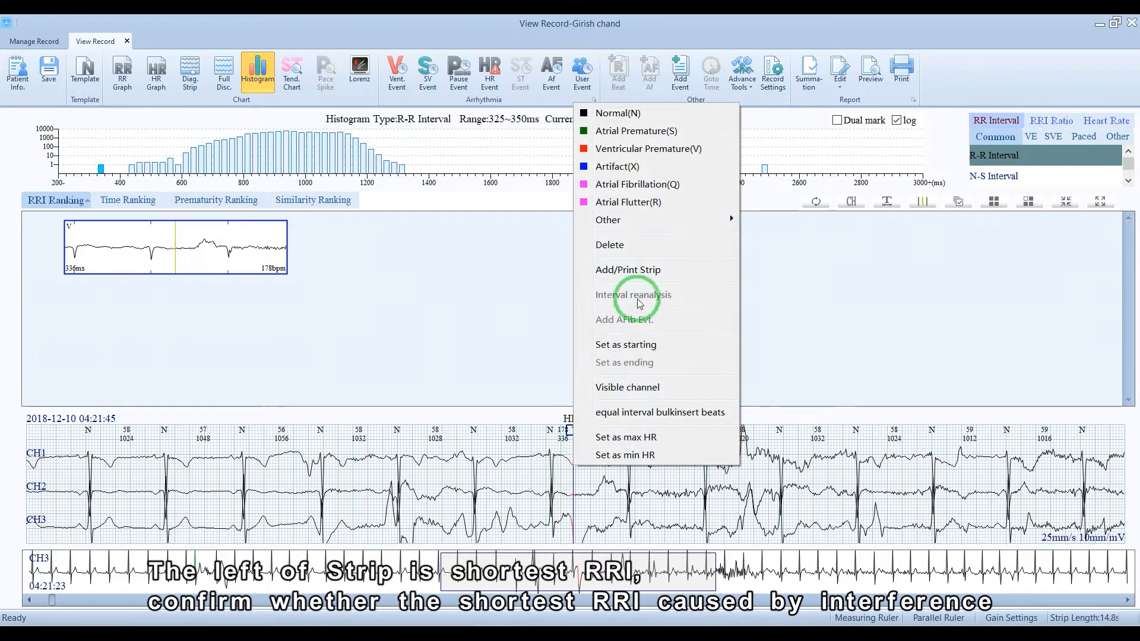
{"action": "left_click", "coordinate": [612, 175]}
Show the longest R-R interval from the 2475~2500ms bar and add its strip as an event labelled "A"
{"action": "left_click", "coordinate": [764, 170]}
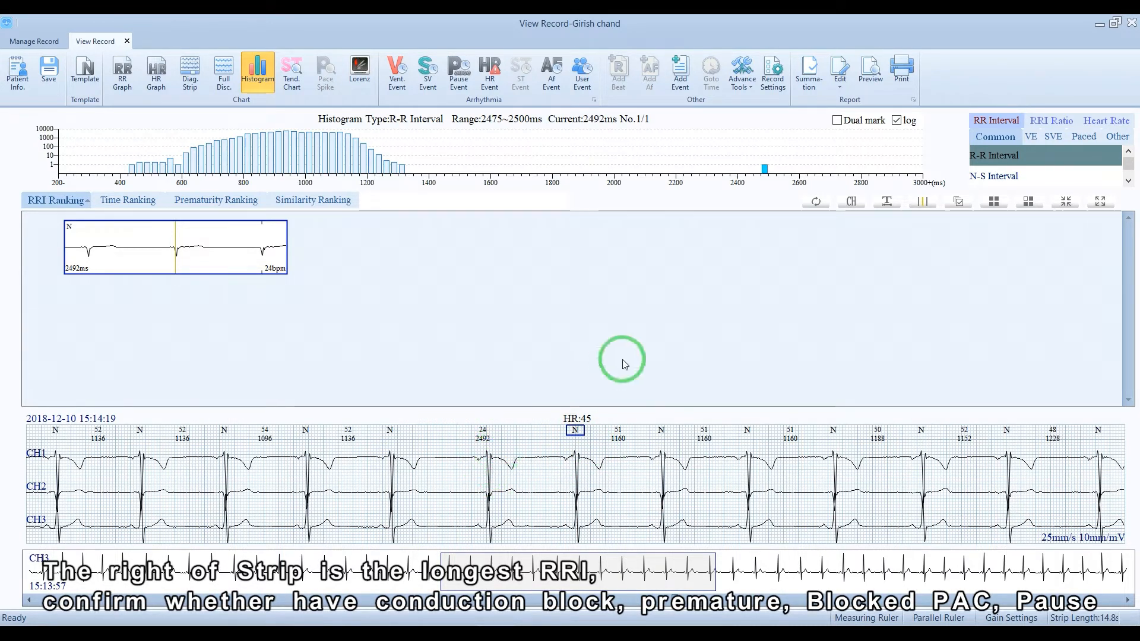
{"action": "left_click", "coordinate": [679, 82]}
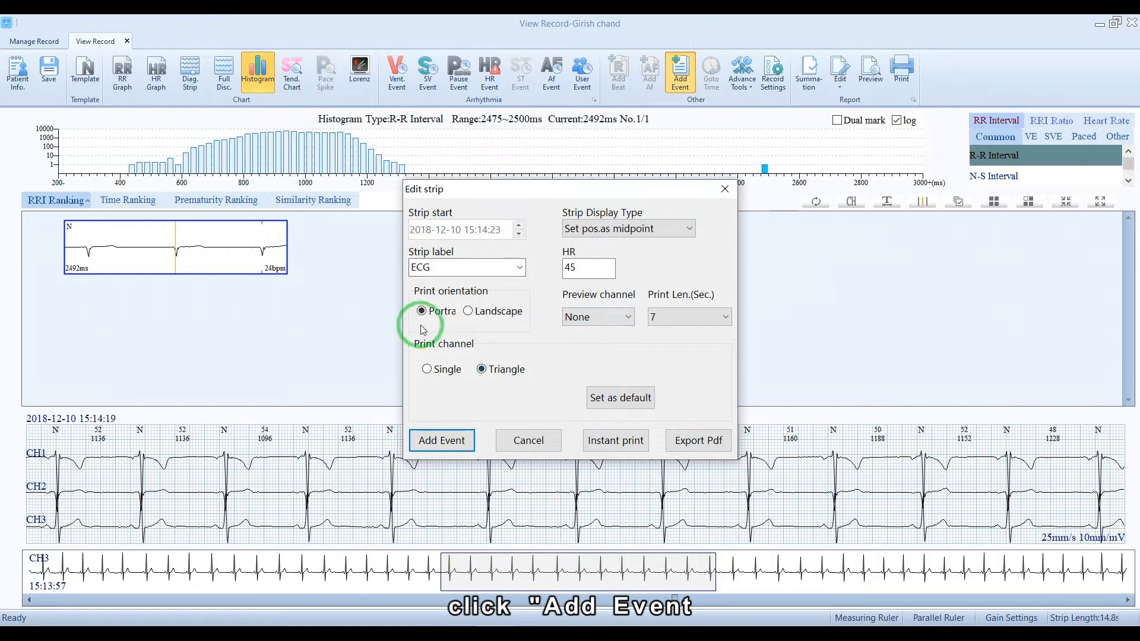
{"action": "left_click", "coordinate": [515, 272]}
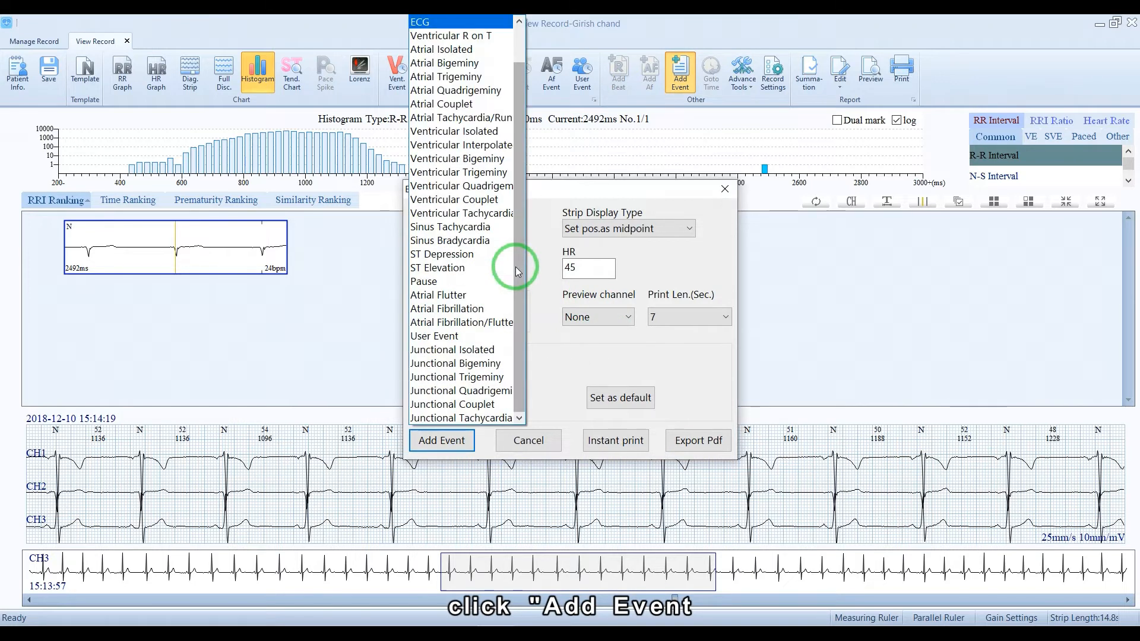
{"action": "left_click", "coordinate": [517, 268]}
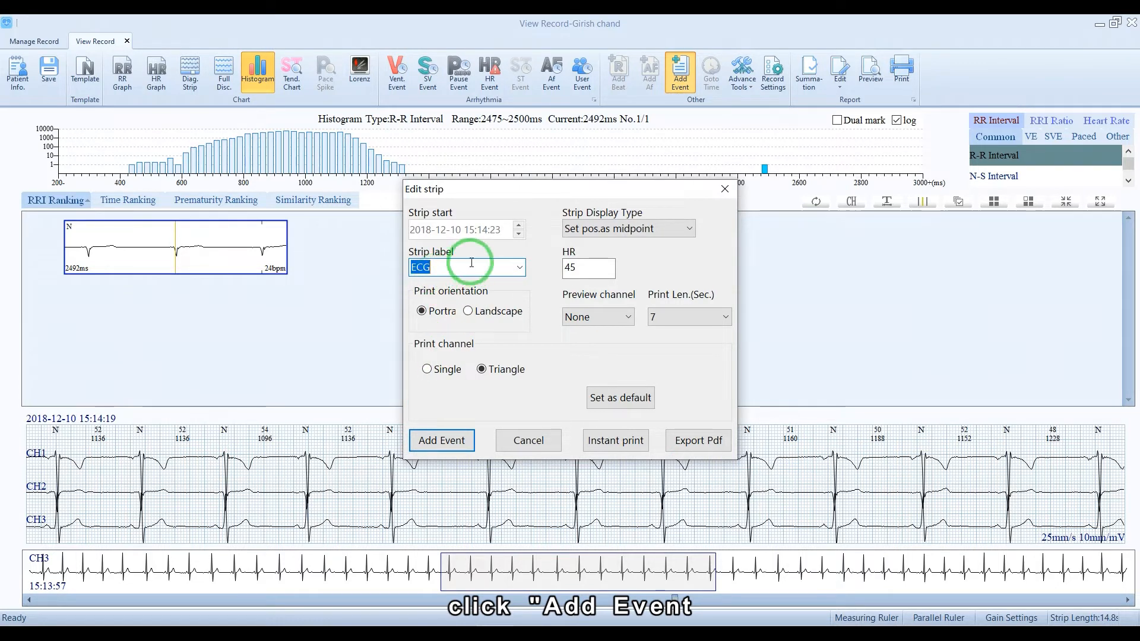
{"action": "type", "text": "A"}
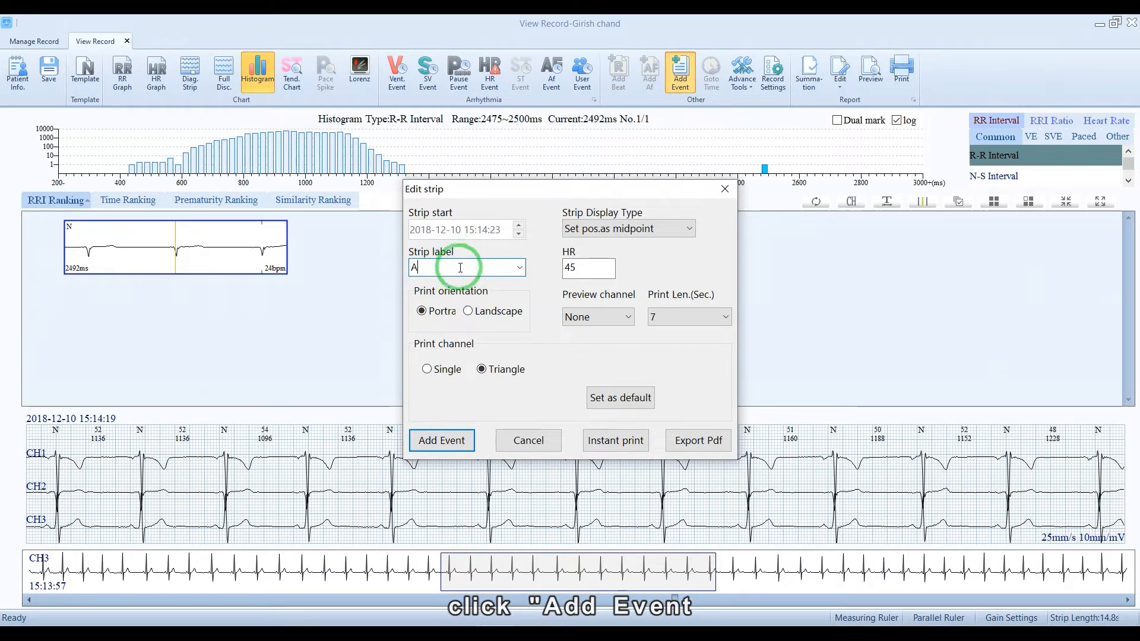
{"action": "left_click", "coordinate": [446, 440]}
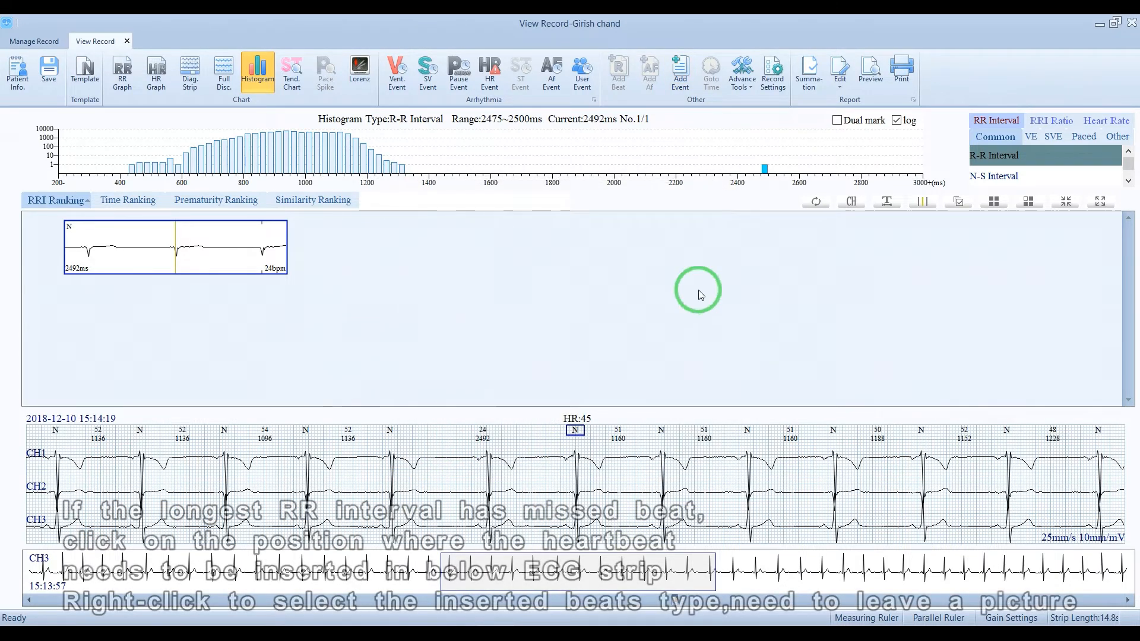
Insert the missed beat inside the longest R-R interval on the ECG strip as Normal(N)
{"action": "right_click", "coordinate": [491, 466]}
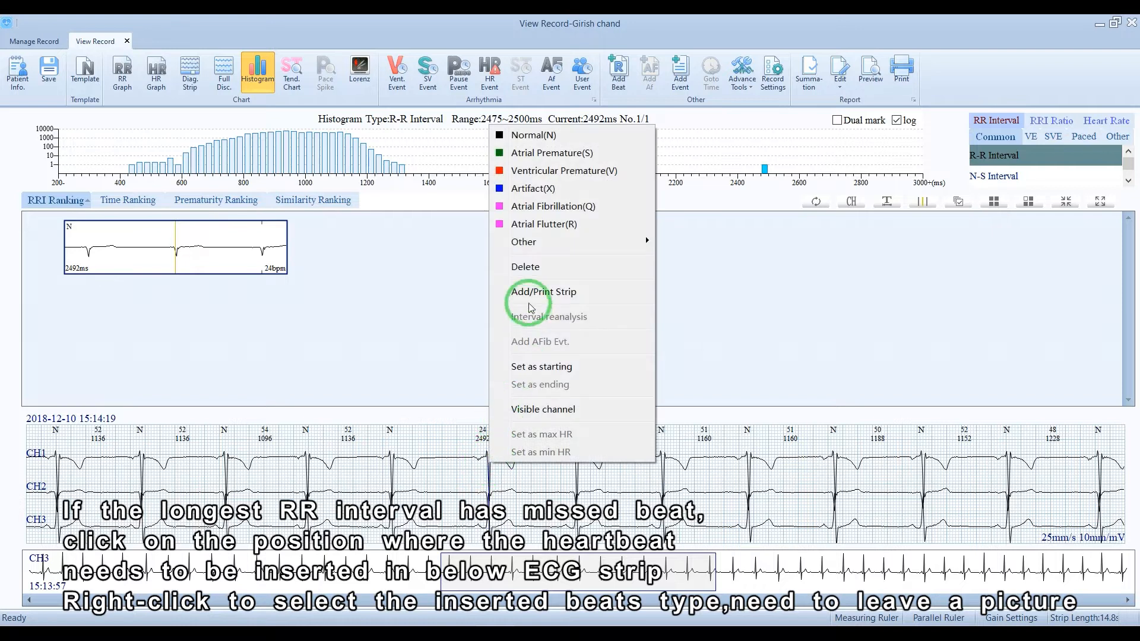
{"action": "left_click", "coordinate": [565, 143]}
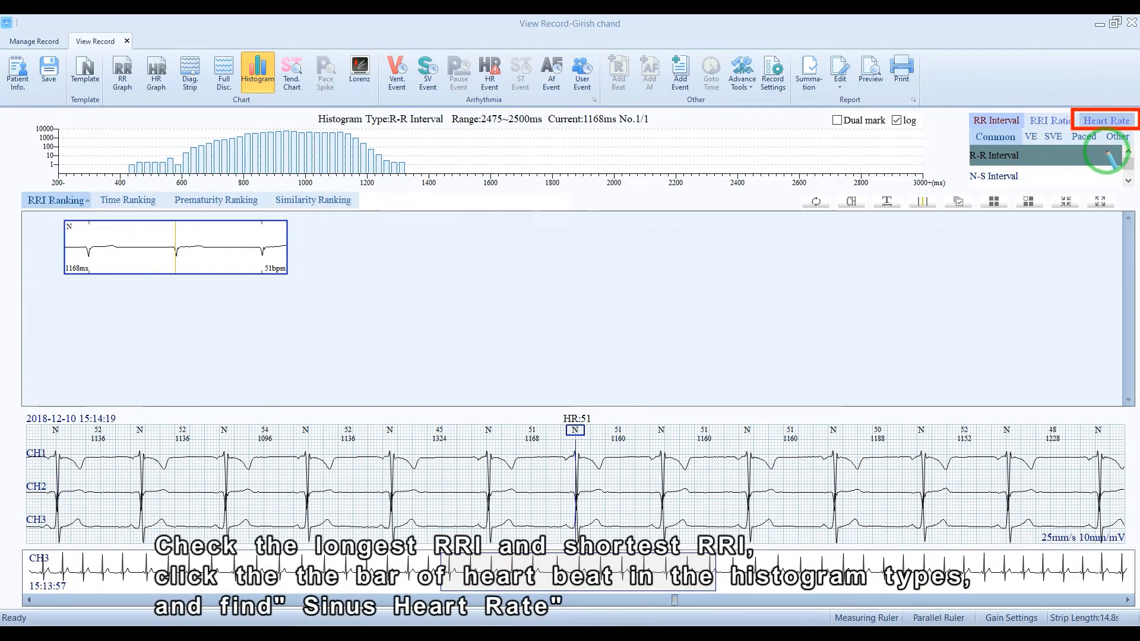
Show the Sinus Heart Rate histogram and set the first 48 bpm beat of the 48~51bpm bar as minimum HR
{"action": "left_click", "coordinate": [1109, 122]}
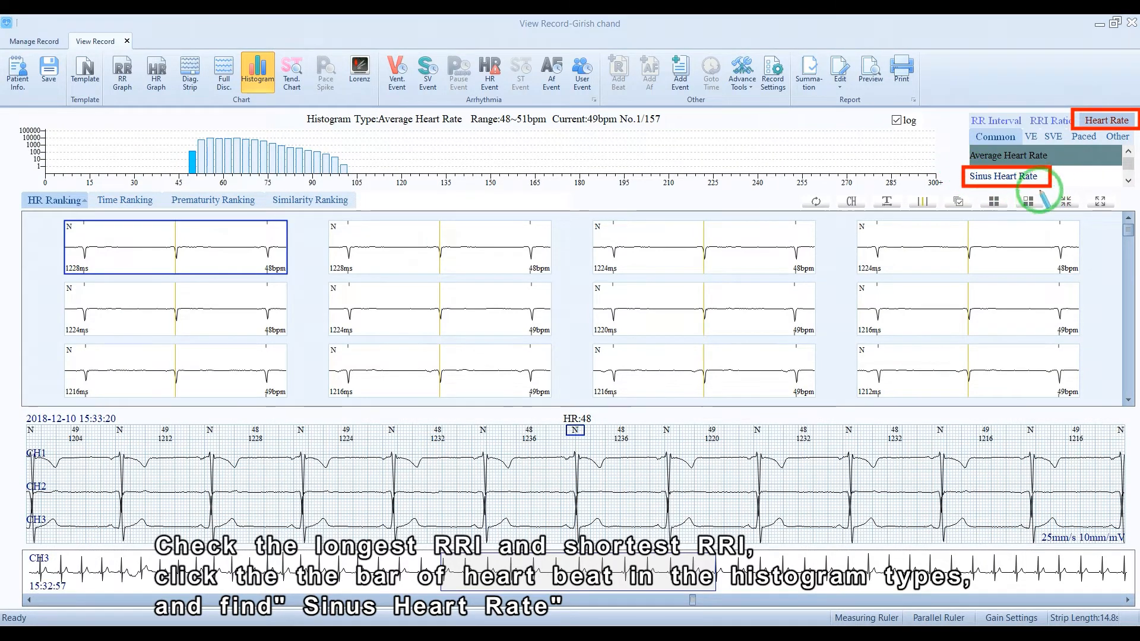
{"action": "left_click", "coordinate": [1022, 178]}
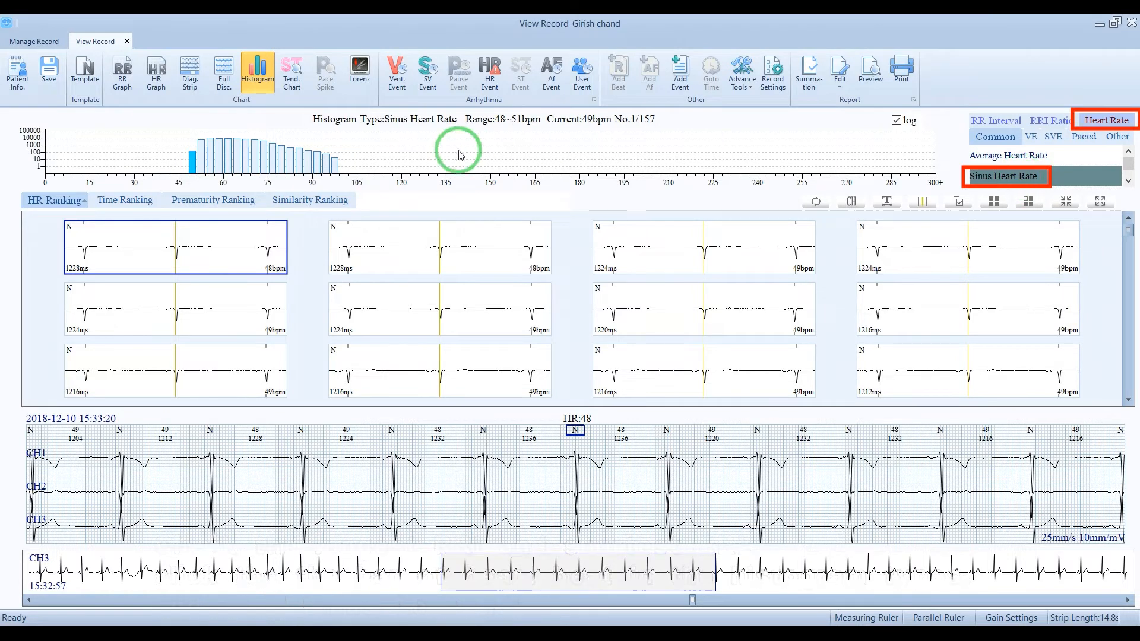
{"action": "left_click", "coordinate": [191, 168]}
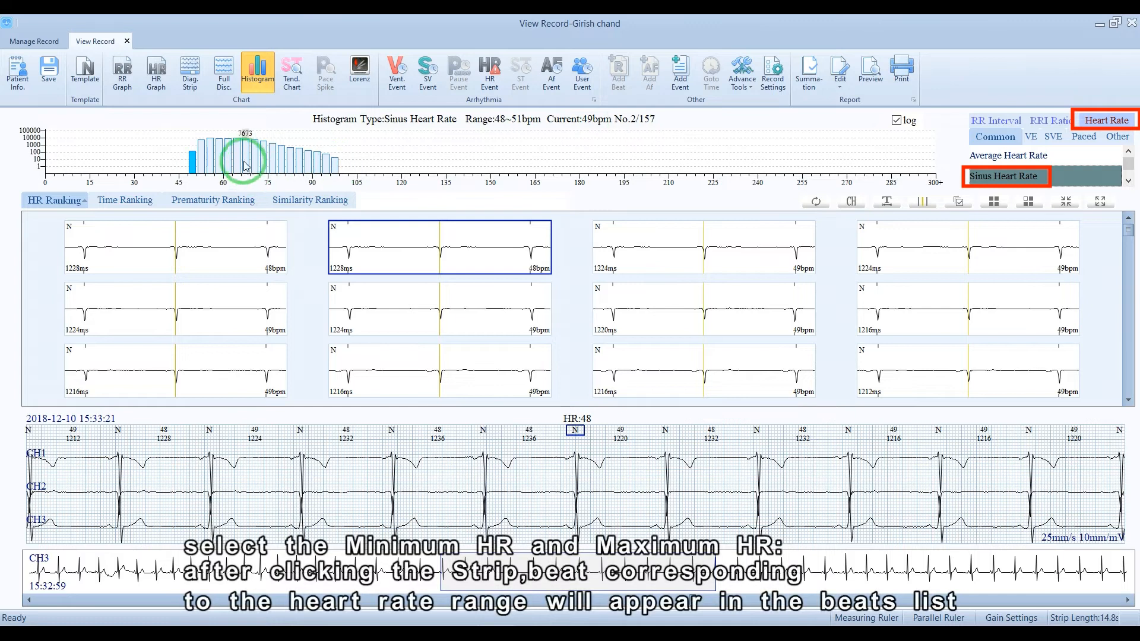
{"action": "left_click", "coordinate": [214, 250]}
{"action": "right_click", "coordinate": [215, 250]}
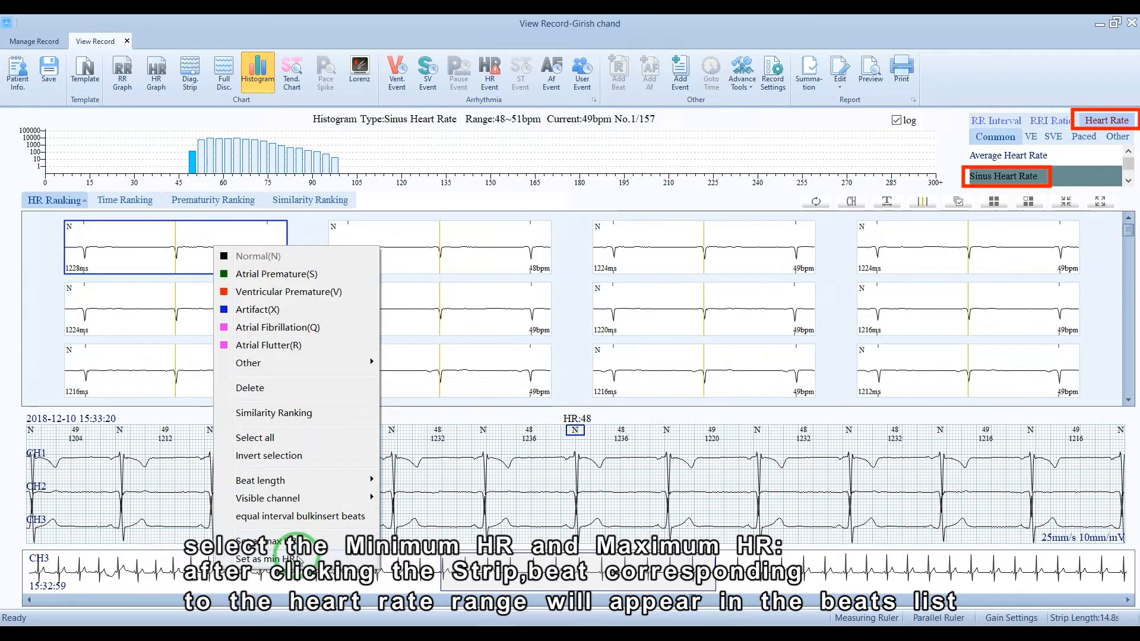
{"action": "left_click", "coordinate": [300, 558]}
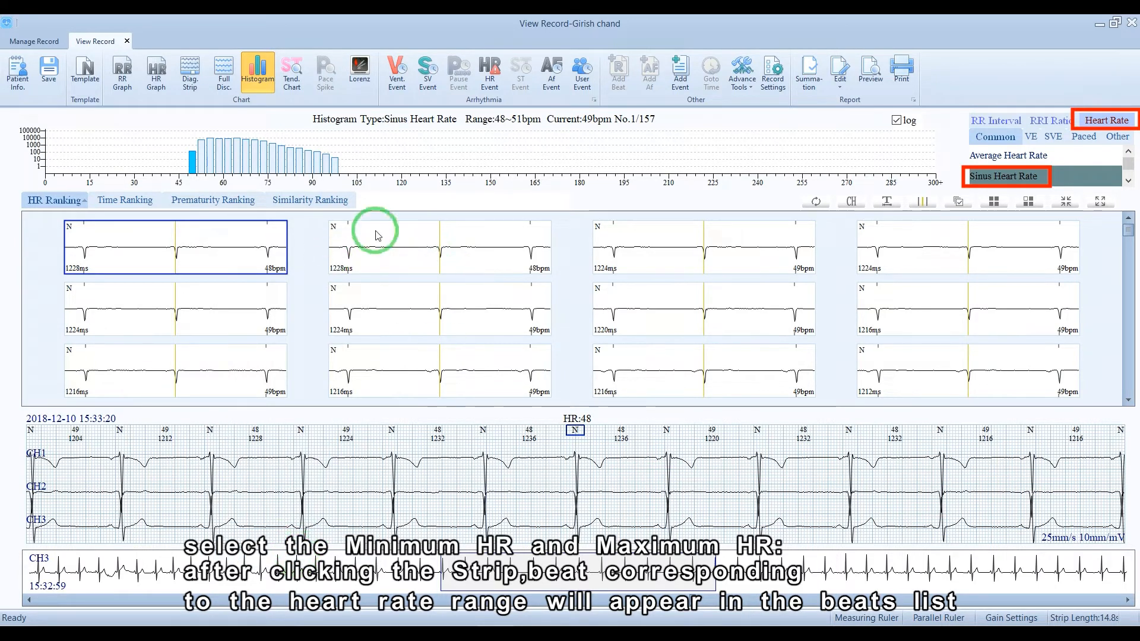
Set the sixth beat of the 96~99bpm bar in the Sinus Heart Rate histogram as maximum HR
{"action": "left_click", "coordinate": [335, 173]}
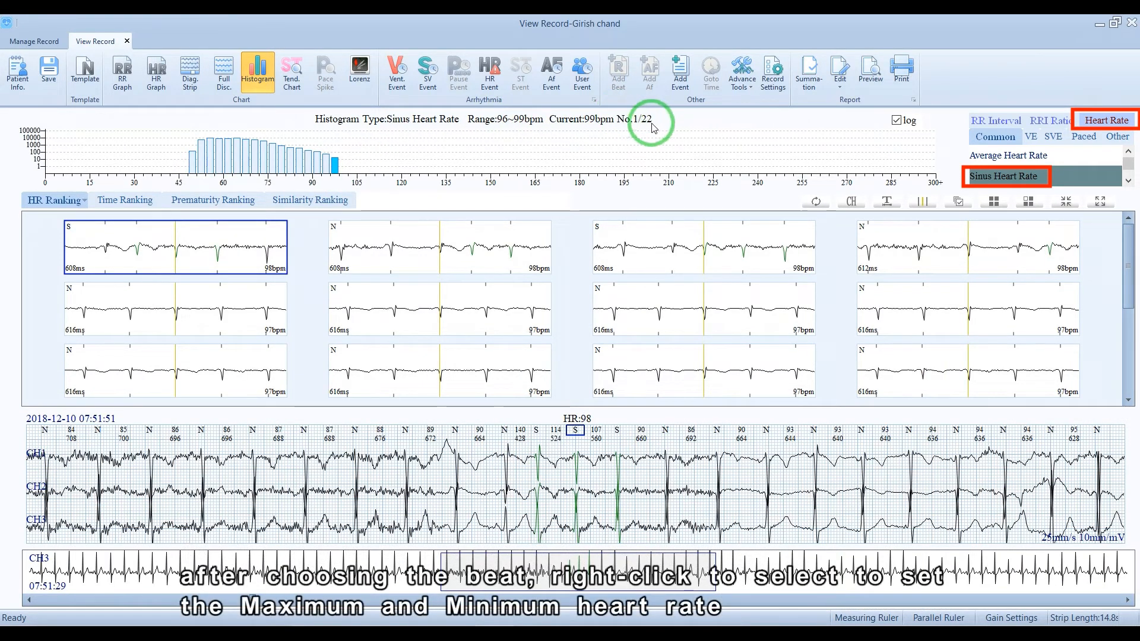
{"action": "left_click", "coordinate": [417, 313]}
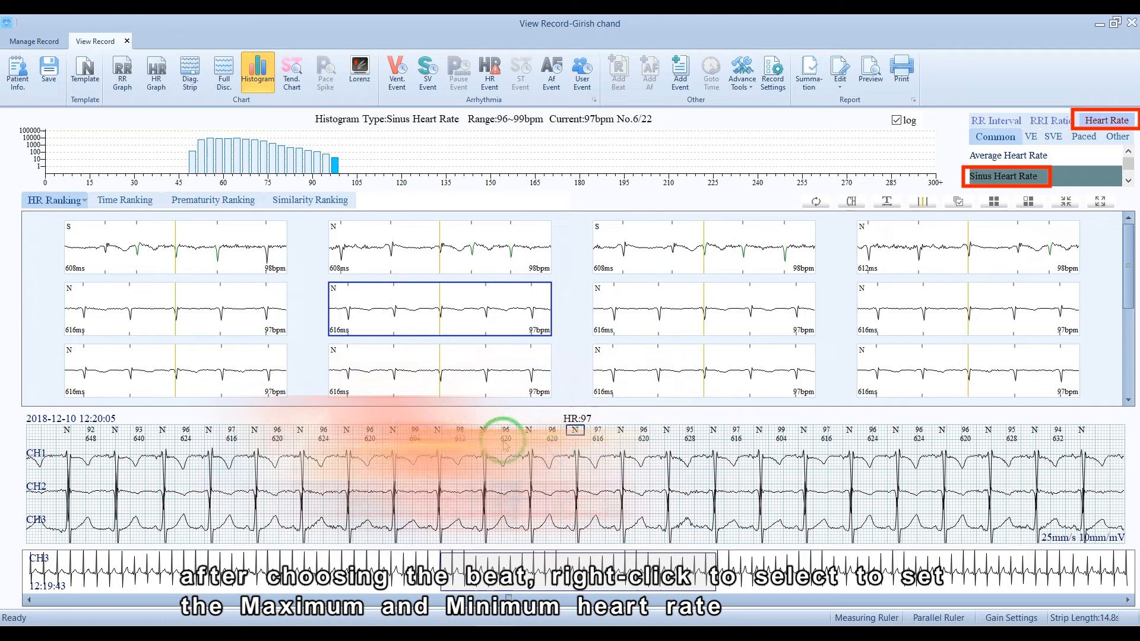
{"action": "right_click", "coordinate": [446, 311]}
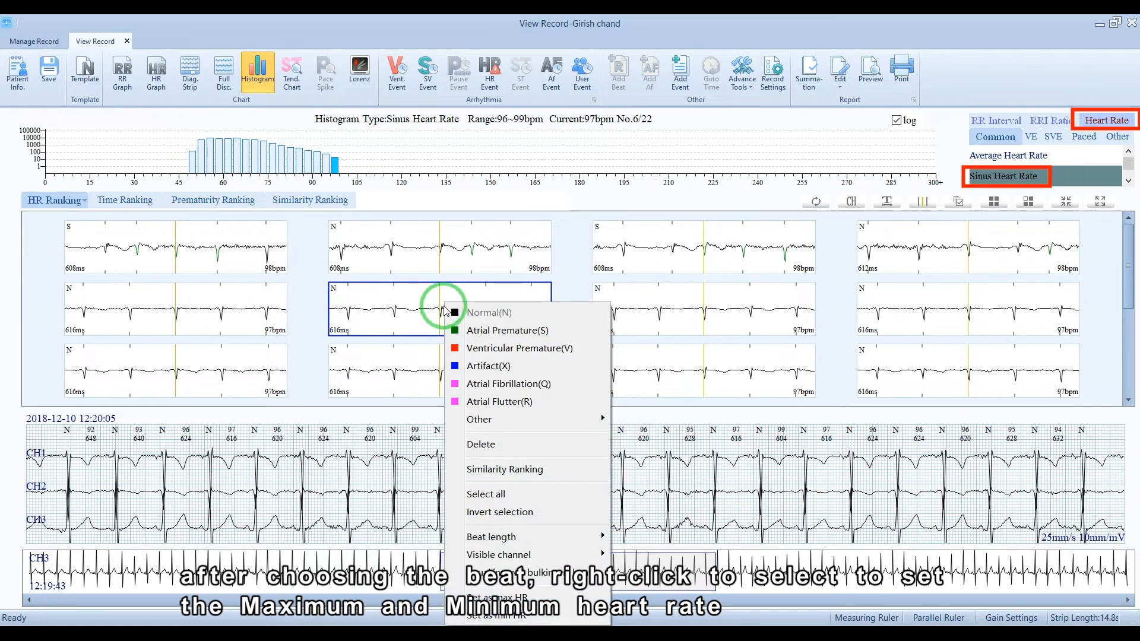
{"action": "left_click", "coordinate": [540, 596]}
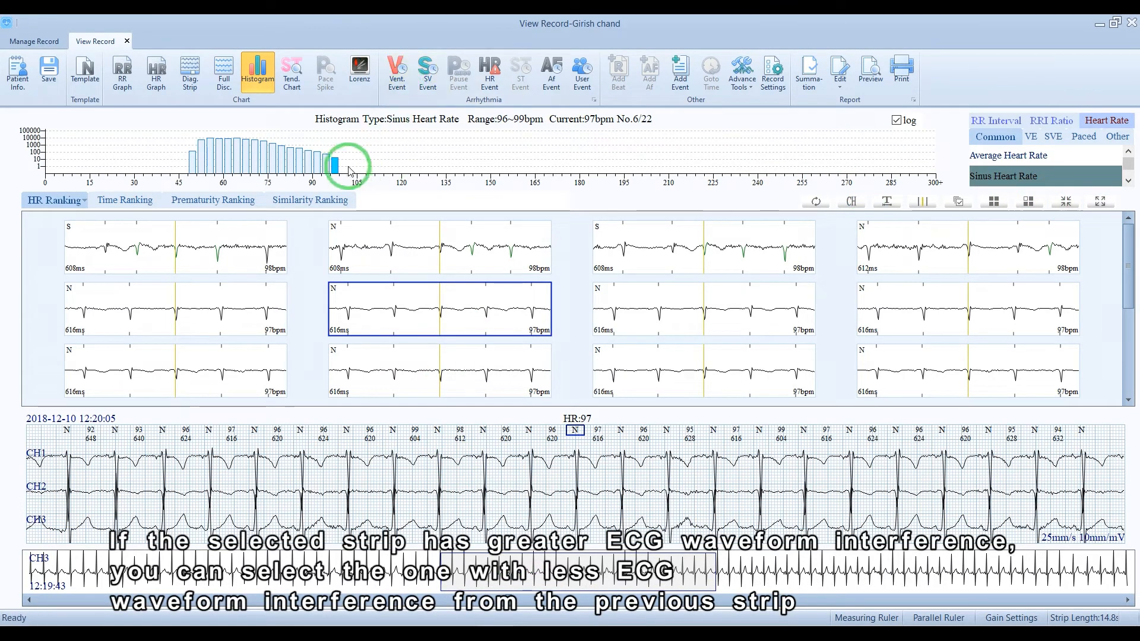
Examine beats in the 93~96, 90~93, 48~51 and 51~54bpm bars as cleaner alternatives for the maximum and minimum HR
{"action": "left_click", "coordinate": [328, 165]}
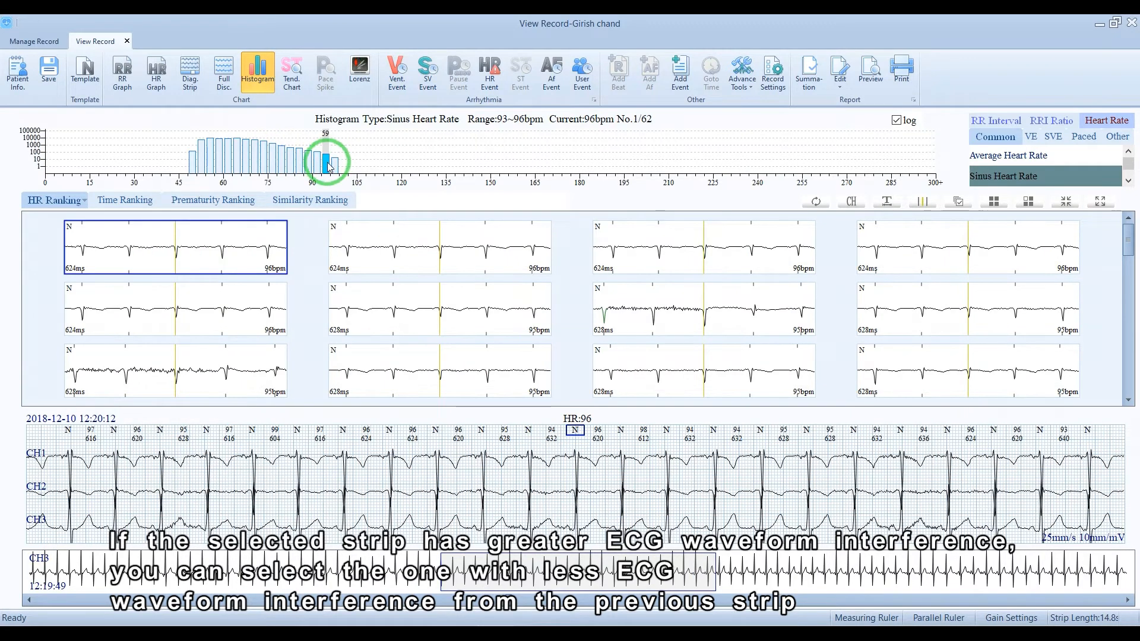
{"action": "left_click", "coordinate": [604, 361]}
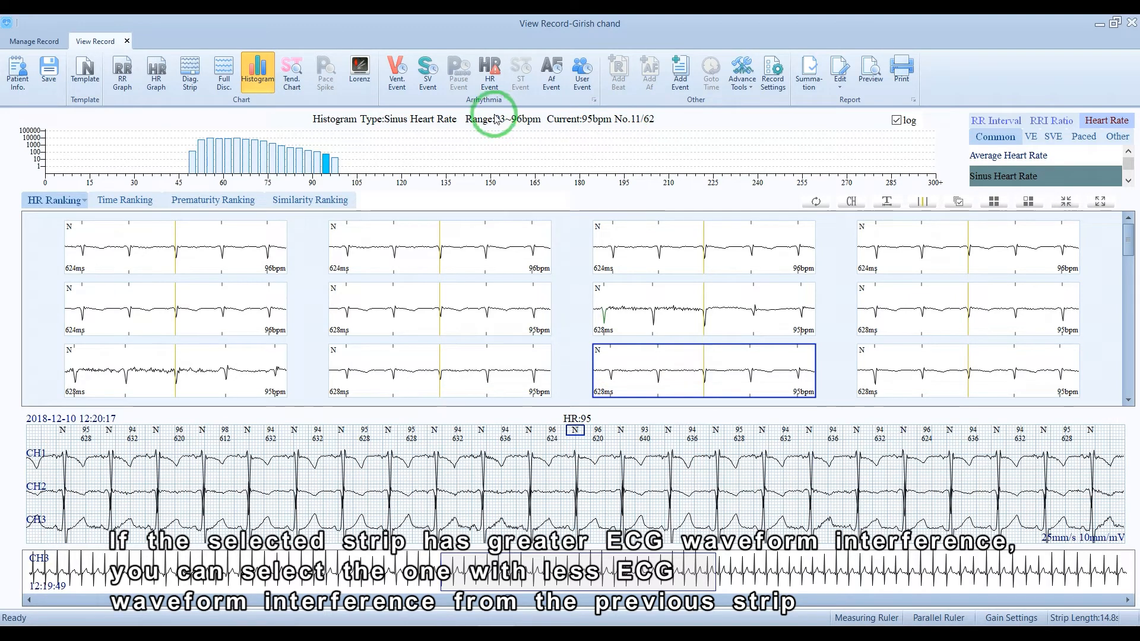
{"action": "left_click", "coordinate": [318, 160]}
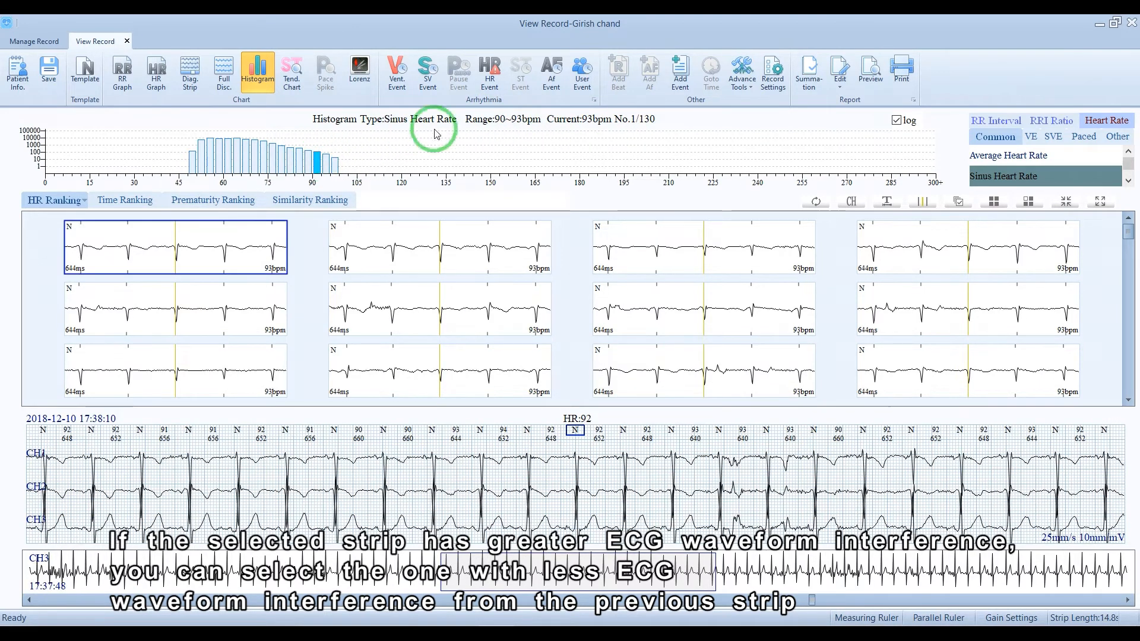
{"action": "left_click", "coordinate": [196, 169]}
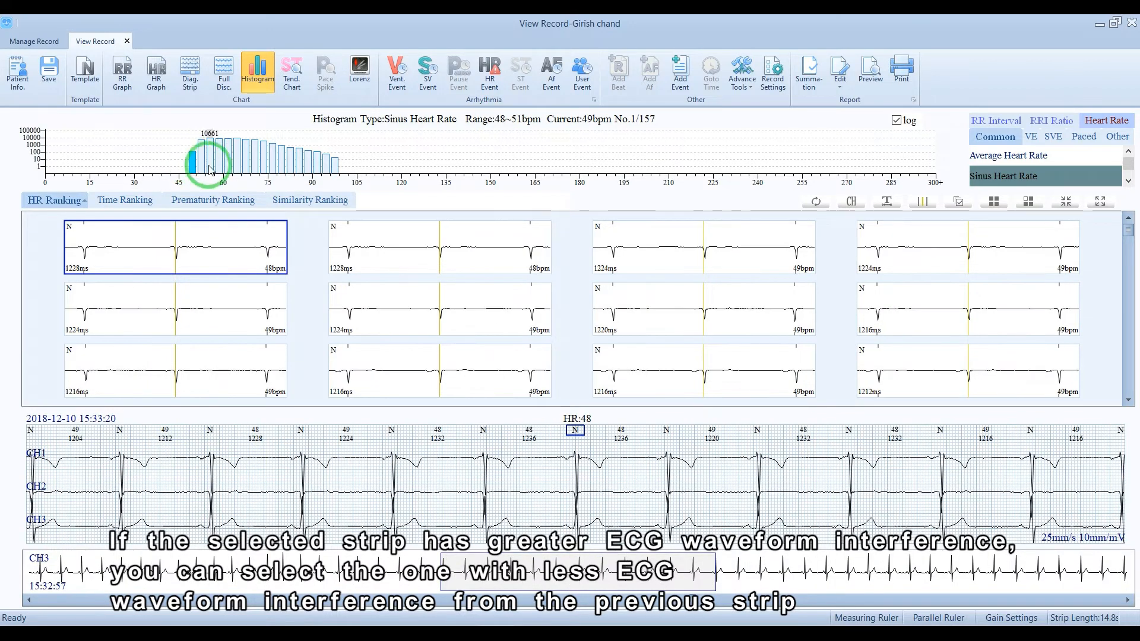
{"action": "left_click", "coordinate": [202, 159]}
{"action": "left_click", "coordinate": [397, 294]}
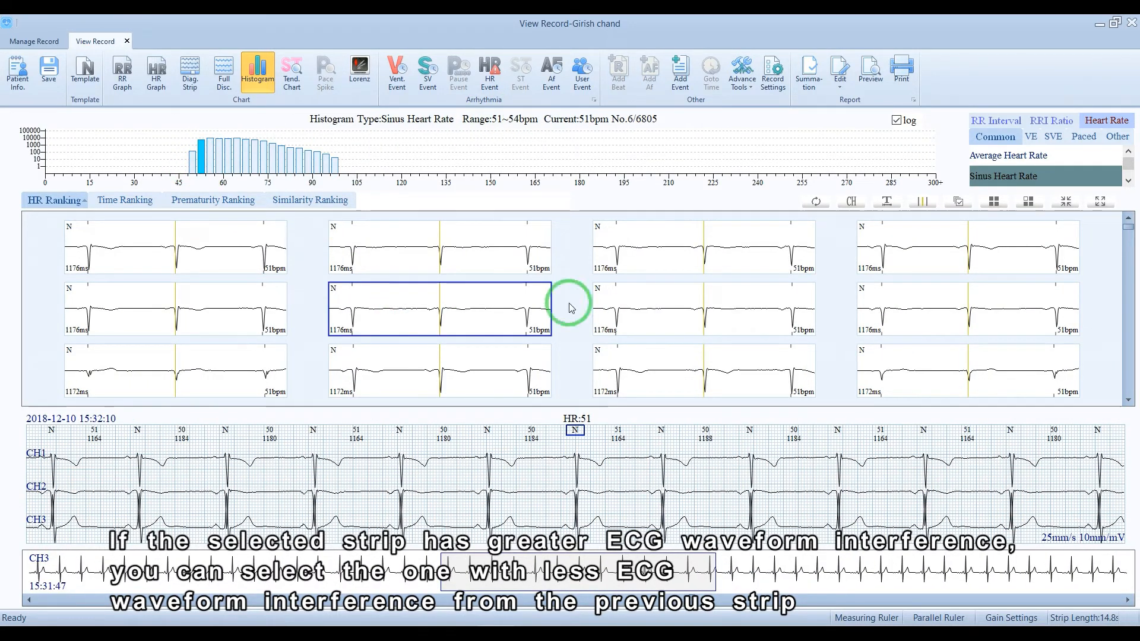
{"action": "right_click", "coordinate": [444, 295]}
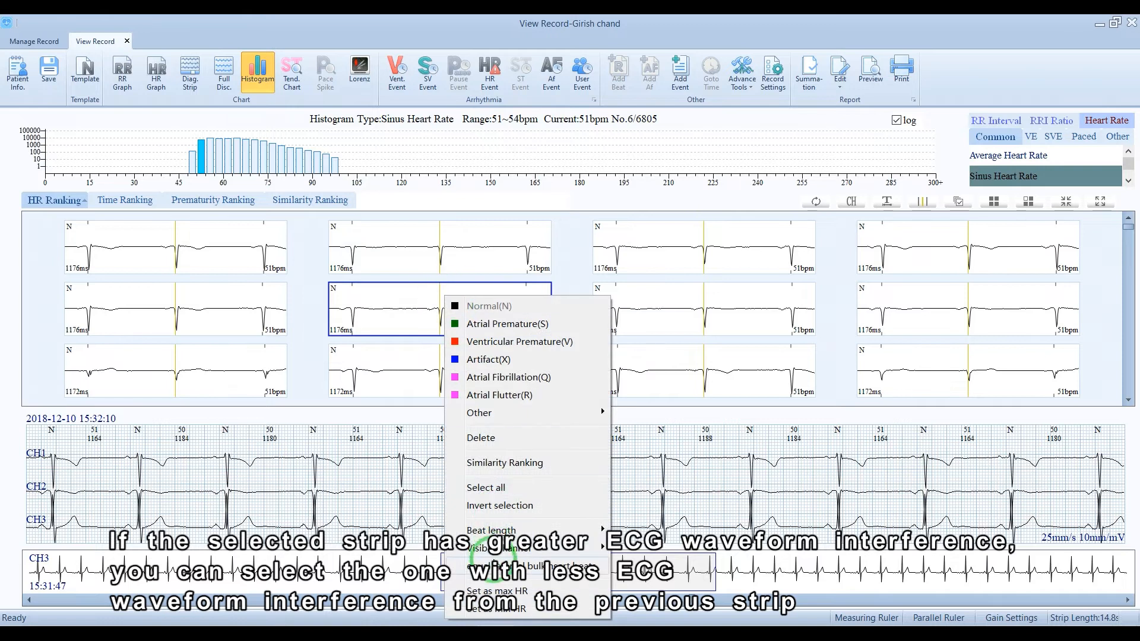
{"action": "left_click", "coordinate": [725, 323]}
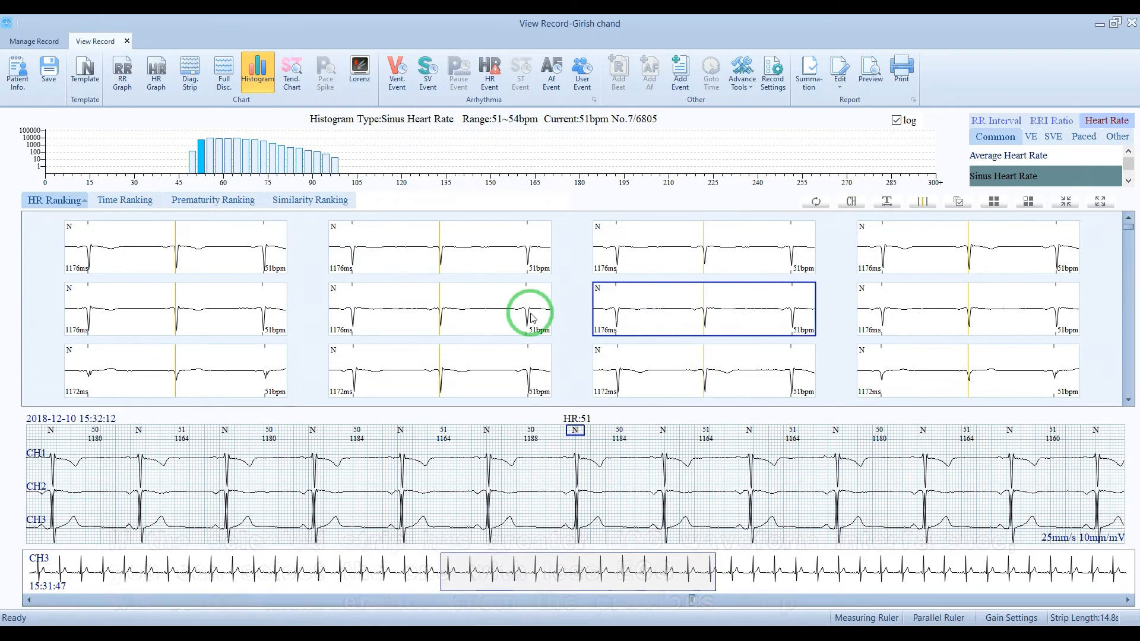
Review the isolated ventricular event strips and their reclassification options, and show the isolated atrial event strip at 18:21:24
{"action": "left_click", "coordinate": [398, 74]}
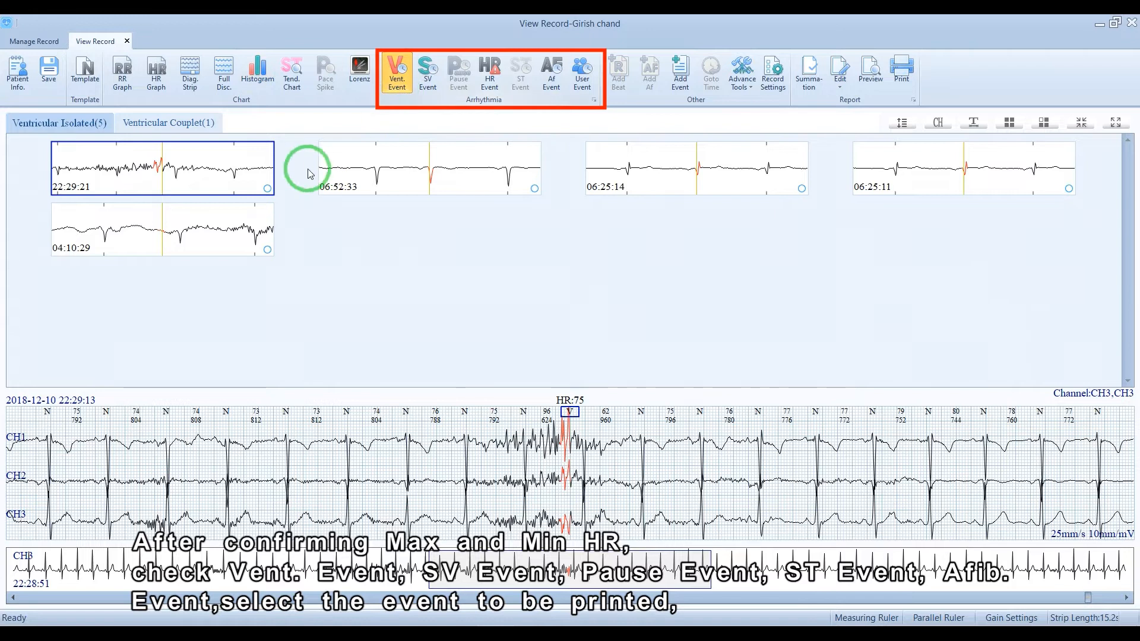
{"action": "left_click", "coordinate": [454, 183]}
{"action": "left_click", "coordinate": [721, 169]}
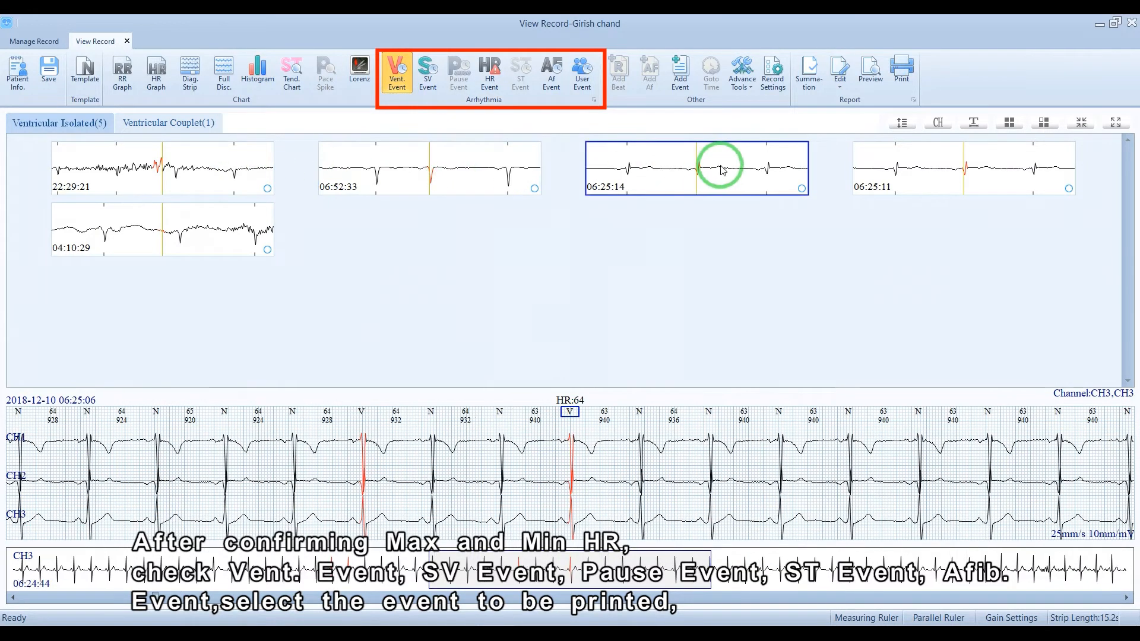
{"action": "left_click", "coordinate": [349, 175]}
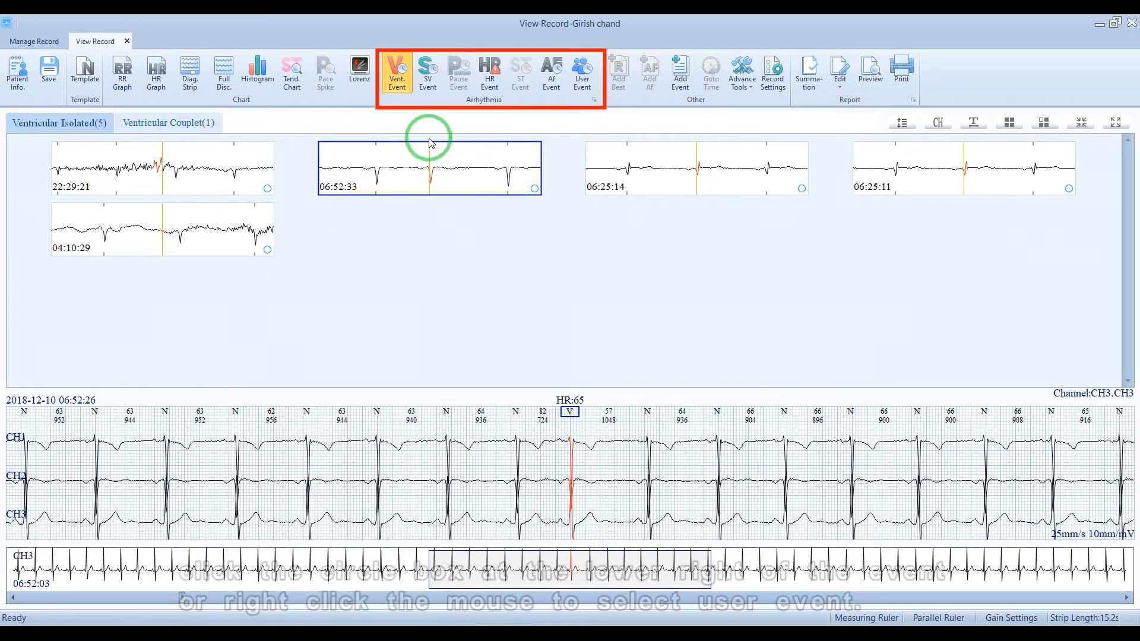
{"action": "right_click", "coordinate": [433, 158]}
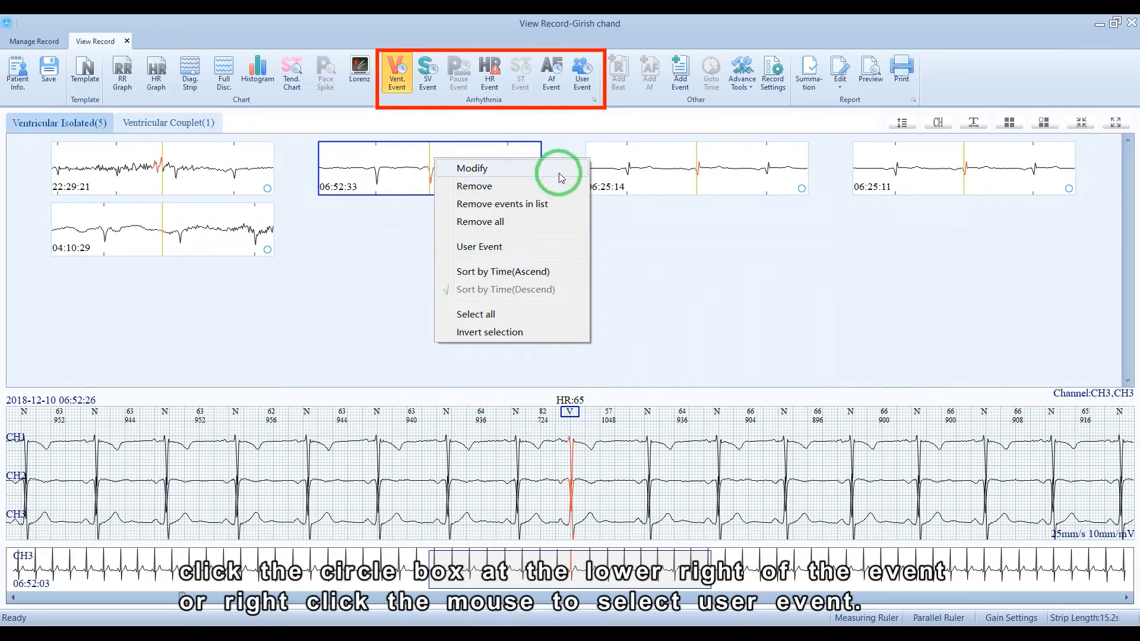
{"action": "mouse_move", "coordinate": [564, 171]}
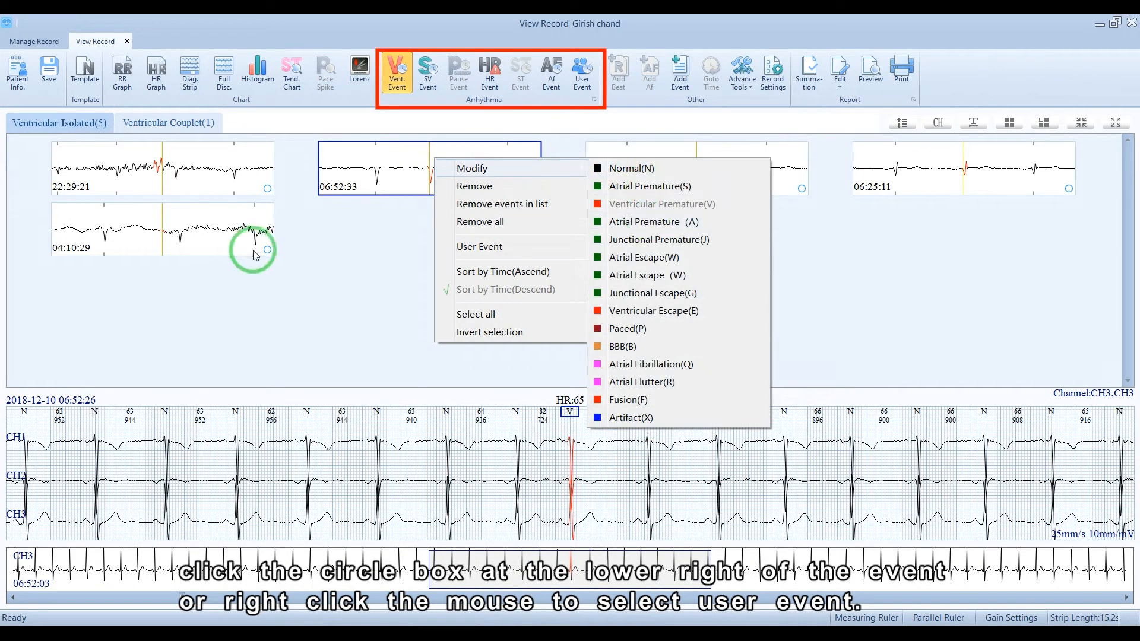
{"action": "left_click", "coordinate": [290, 232]}
{"action": "left_click", "coordinate": [420, 89]}
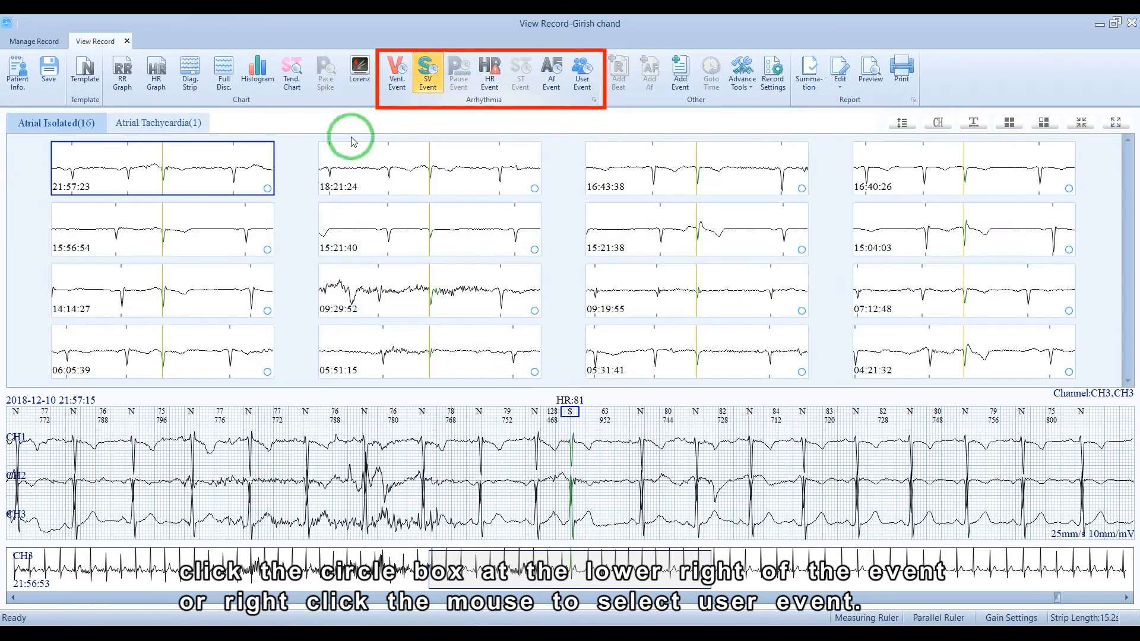
{"action": "left_click", "coordinate": [422, 182]}
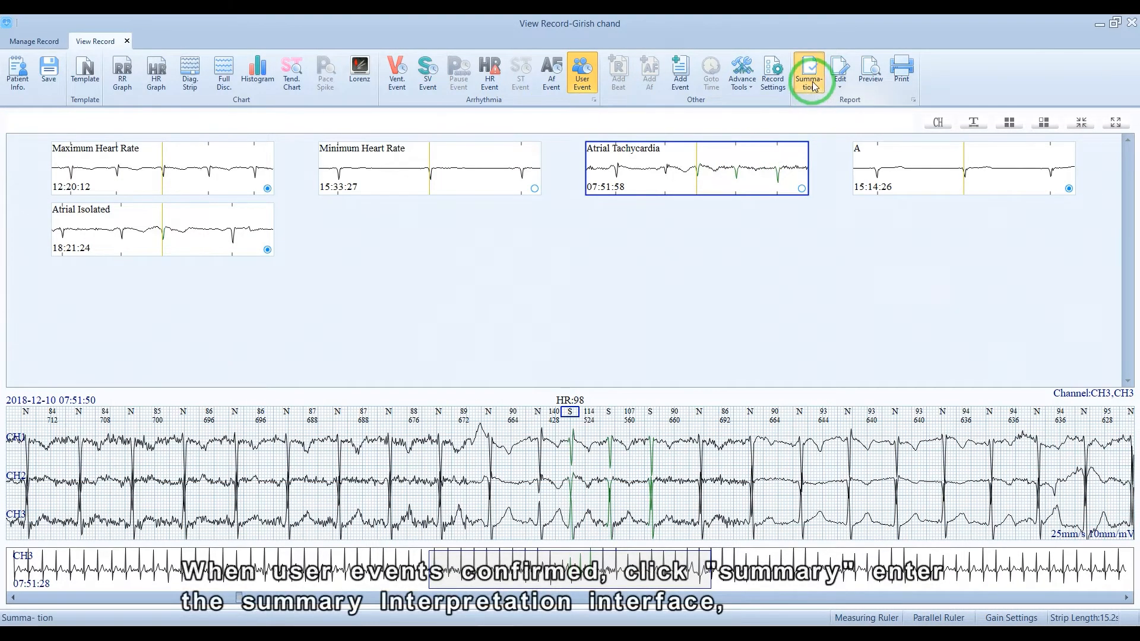
Open the report summary and copy its text into the Interpretation
{"action": "left_click", "coordinate": [812, 83]}
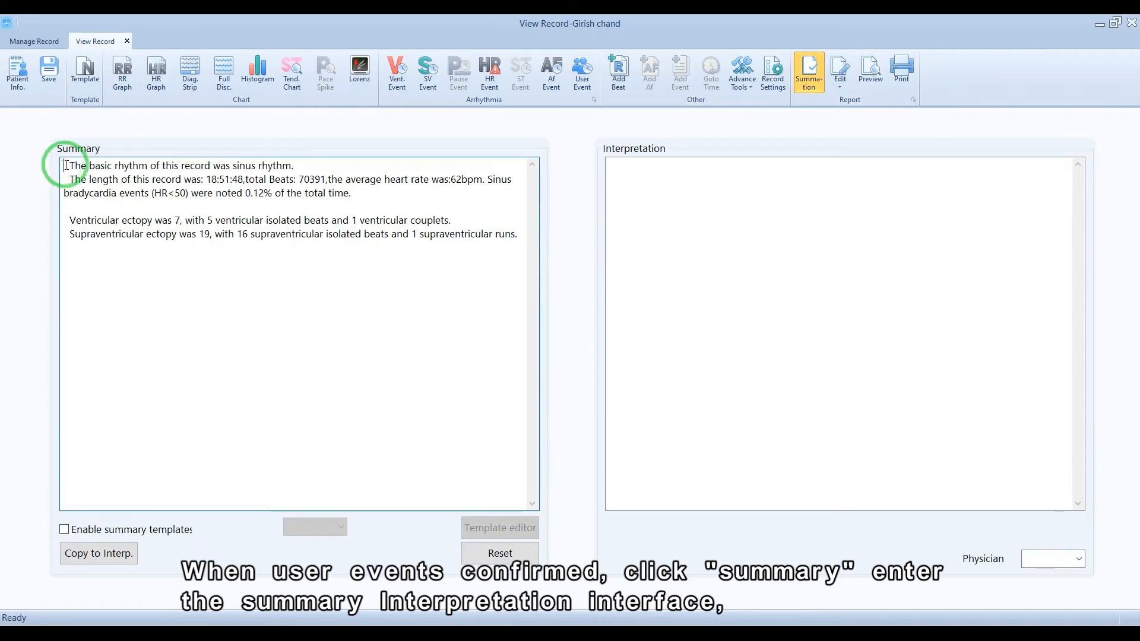
{"action": "left_click_drag", "start_coordinate": [65, 165], "coordinate": [537, 234]}
{"action": "left_click", "coordinate": [214, 261]}
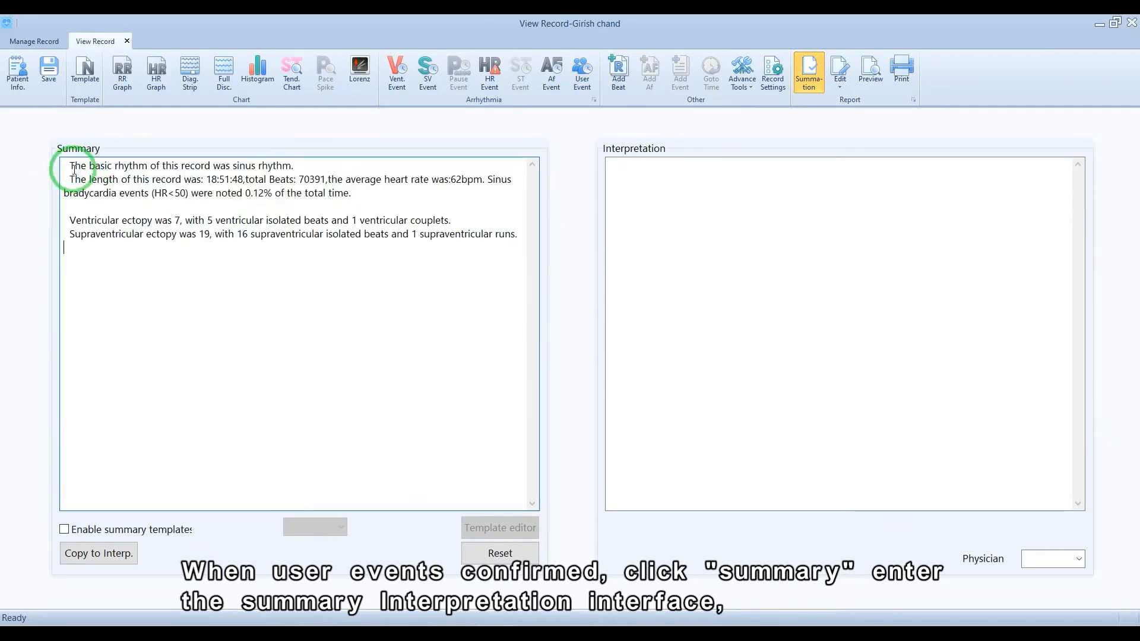
{"action": "left_click", "coordinate": [99, 554]}
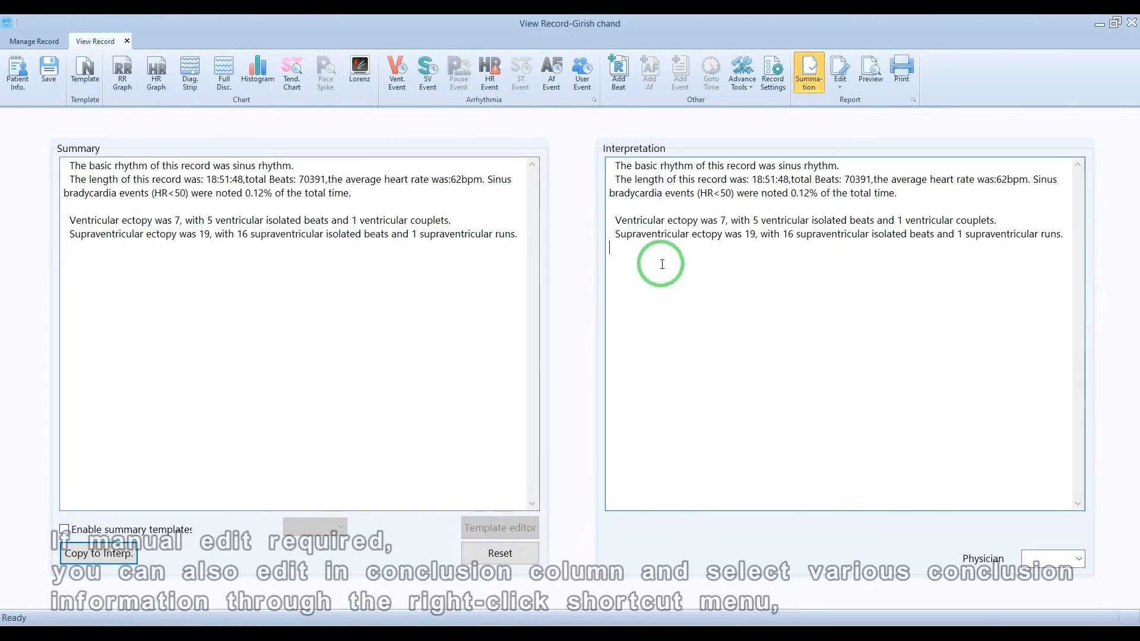
Add the predefined conclusion "Sinus rhythm" below the Interpretation text and choose the physician
{"action": "left_click", "coordinate": [661, 264]}
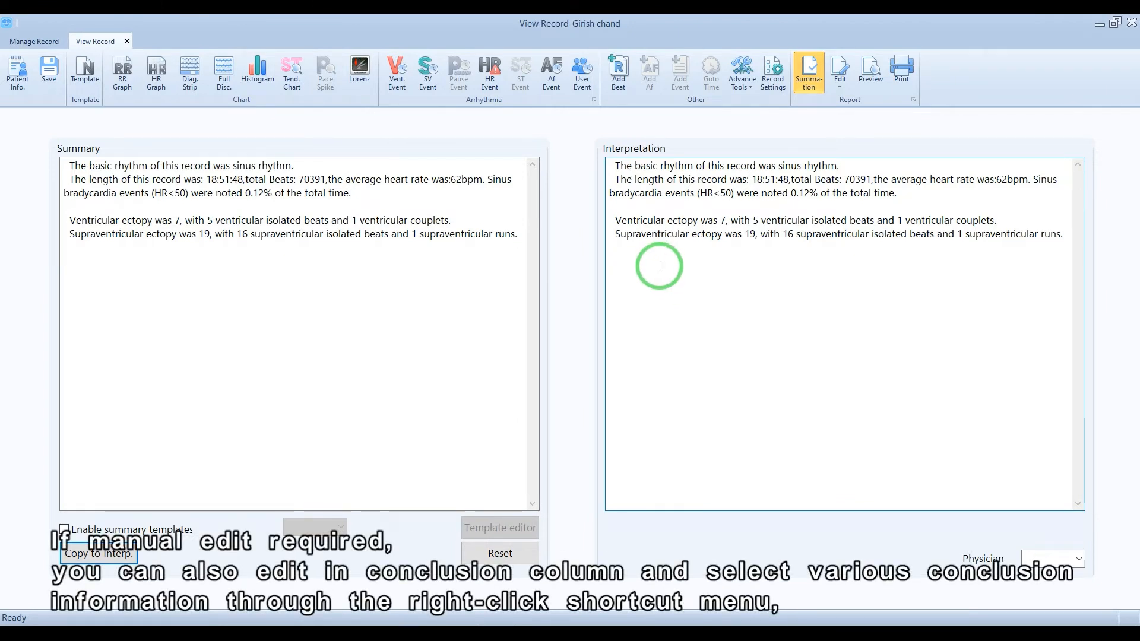
{"action": "right_click", "coordinate": [634, 294]}
{"action": "mouse_move", "coordinate": [759, 304]}
{"action": "left_click", "coordinate": [928, 302]}
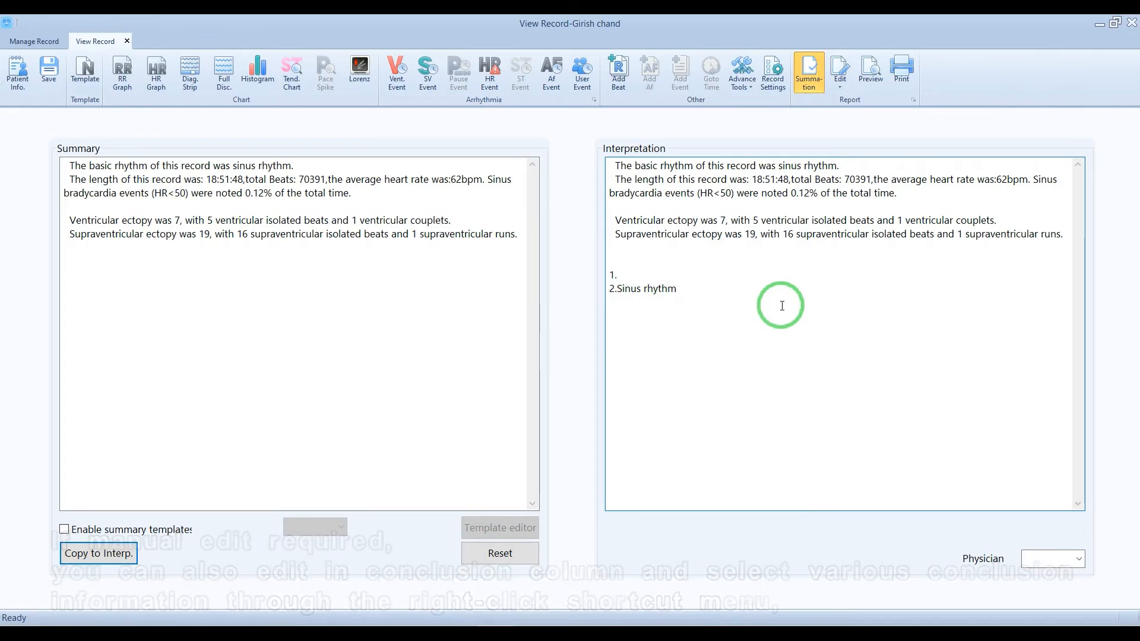
{"action": "left_click", "coordinate": [1078, 559]}
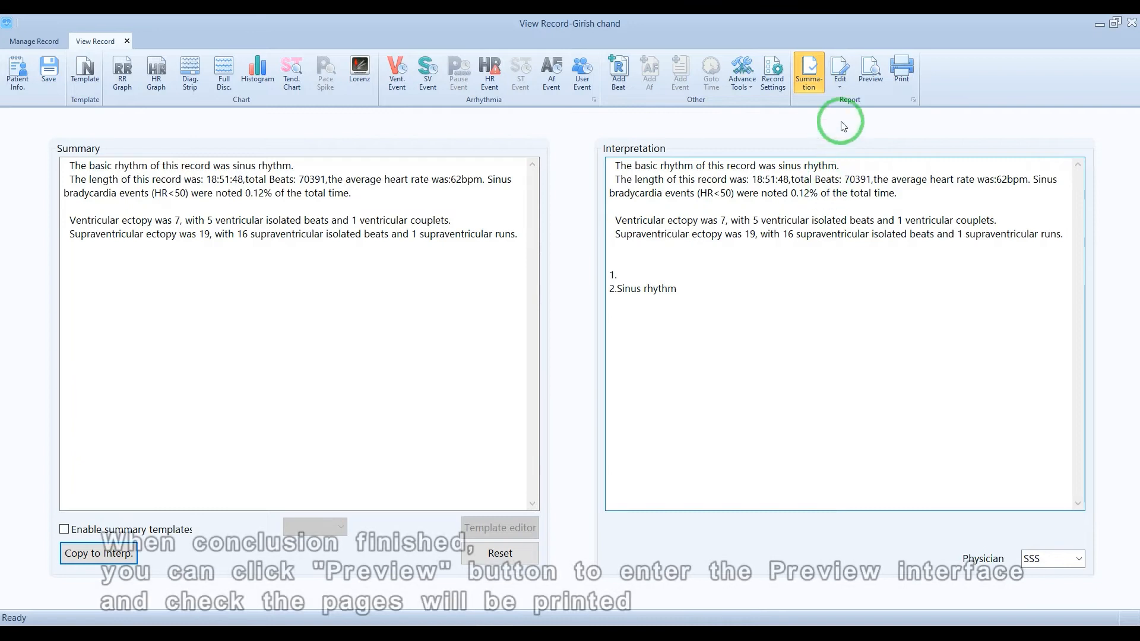
Preview the report, check its pages through to the last one with the event strips, and close the preview
{"action": "left_click", "coordinate": [870, 70]}
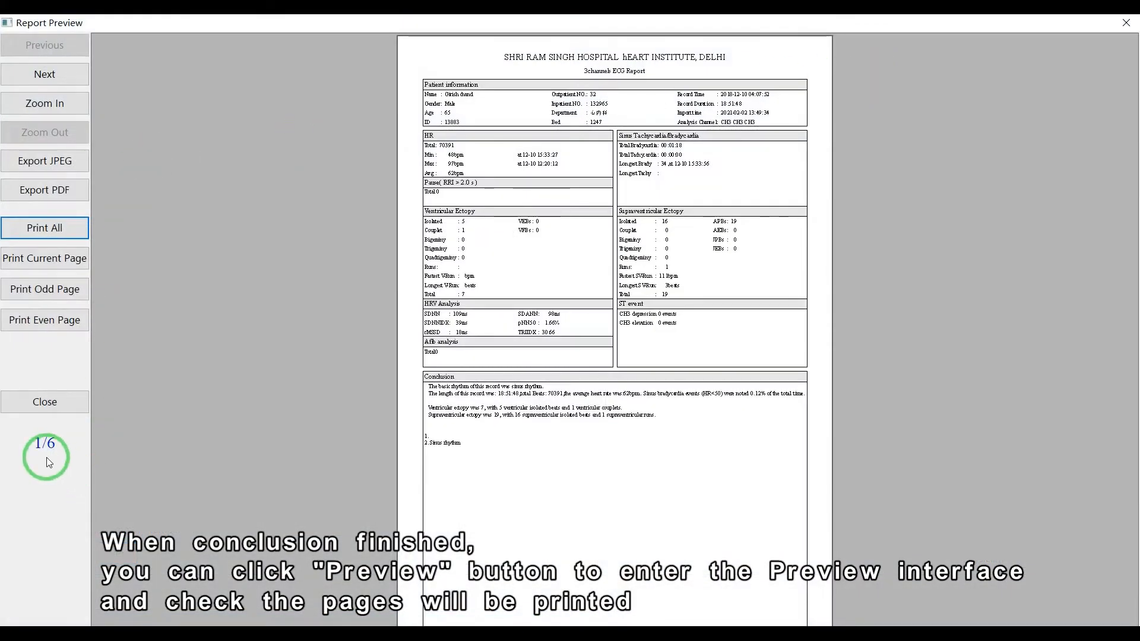
{"action": "left_click_drag", "start_coordinate": [12, 432], "coordinate": [75, 452]}
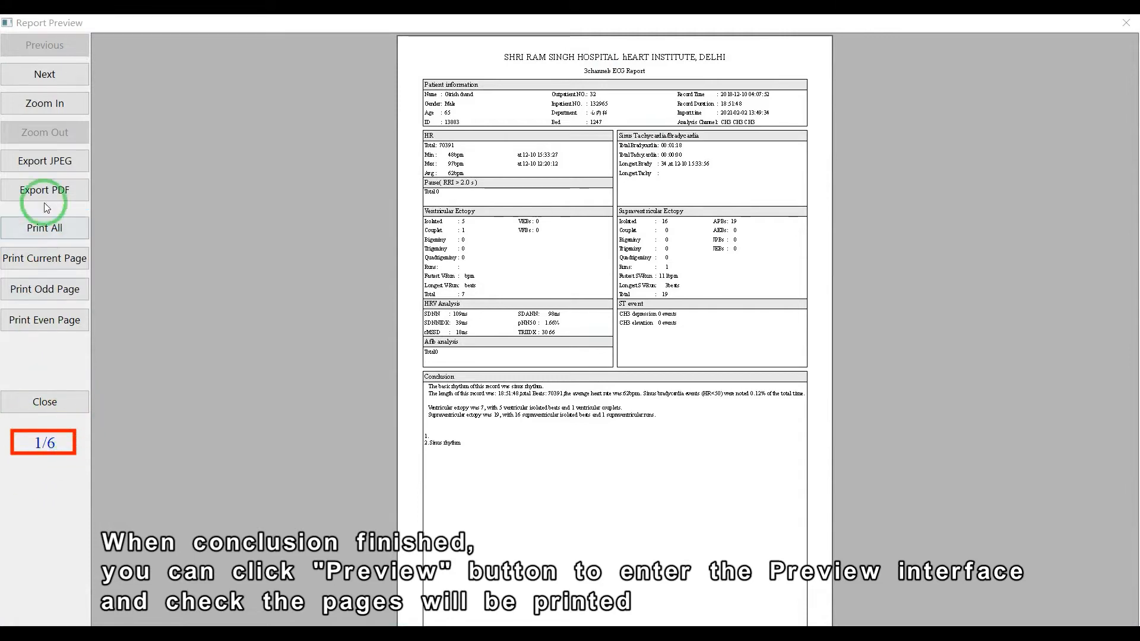
{"action": "left_click", "coordinate": [49, 83]}
{"action": "left_click", "coordinate": [49, 77]}
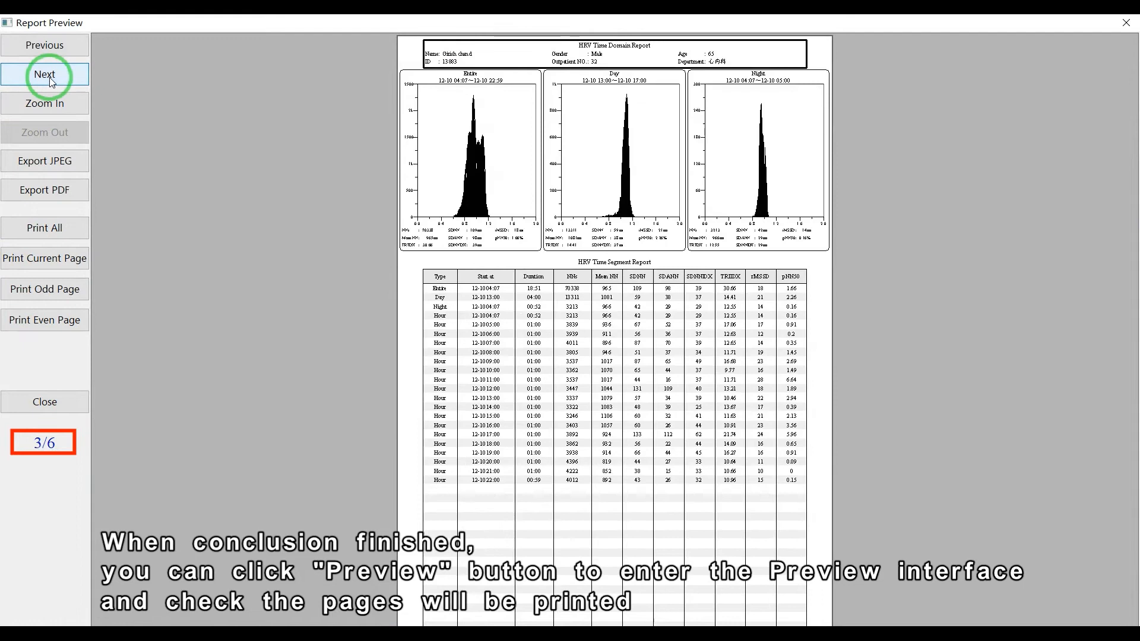
{"action": "left_click", "coordinate": [49, 77]}
{"action": "left_click", "coordinate": [50, 79]}
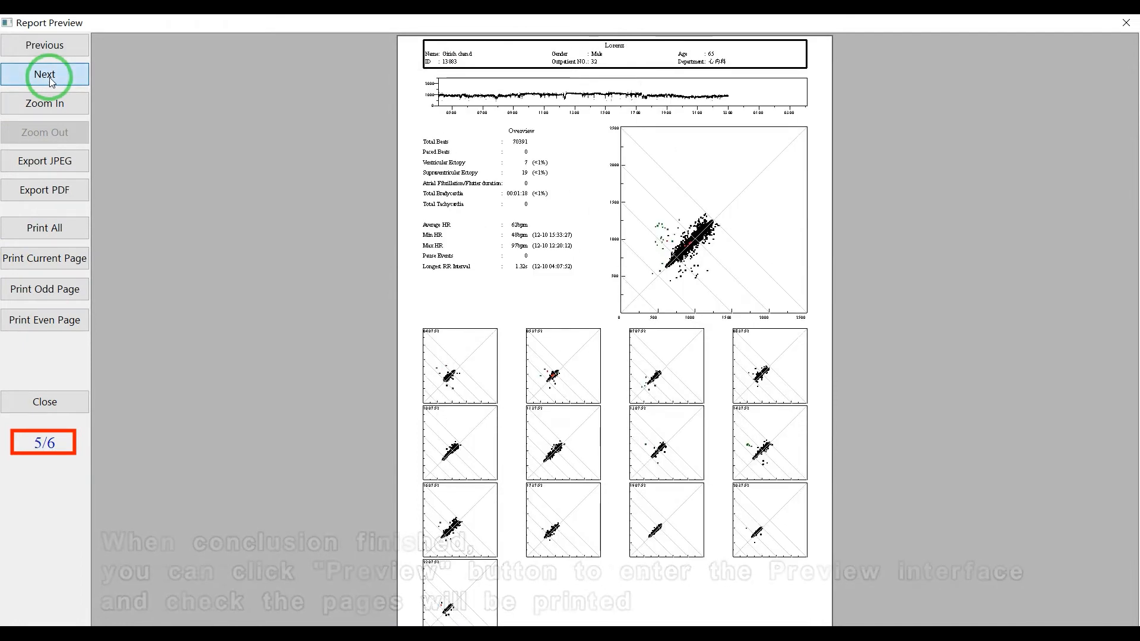
{"action": "left_click", "coordinate": [50, 78]}
{"action": "key", "text": "ctrl+z"}
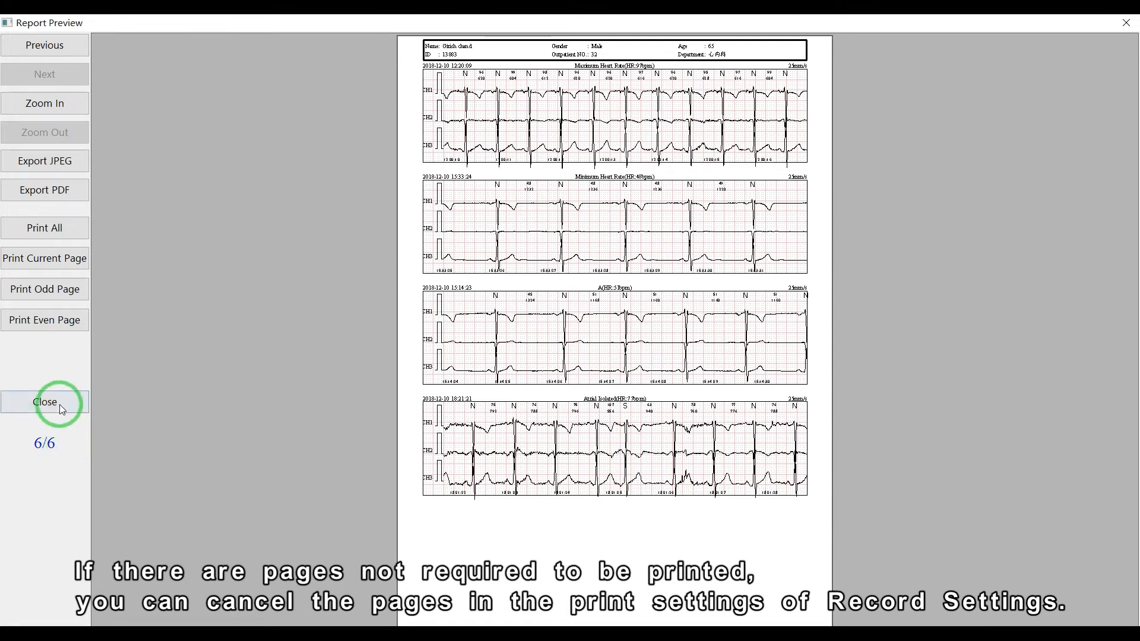
{"action": "left_click", "coordinate": [62, 408]}
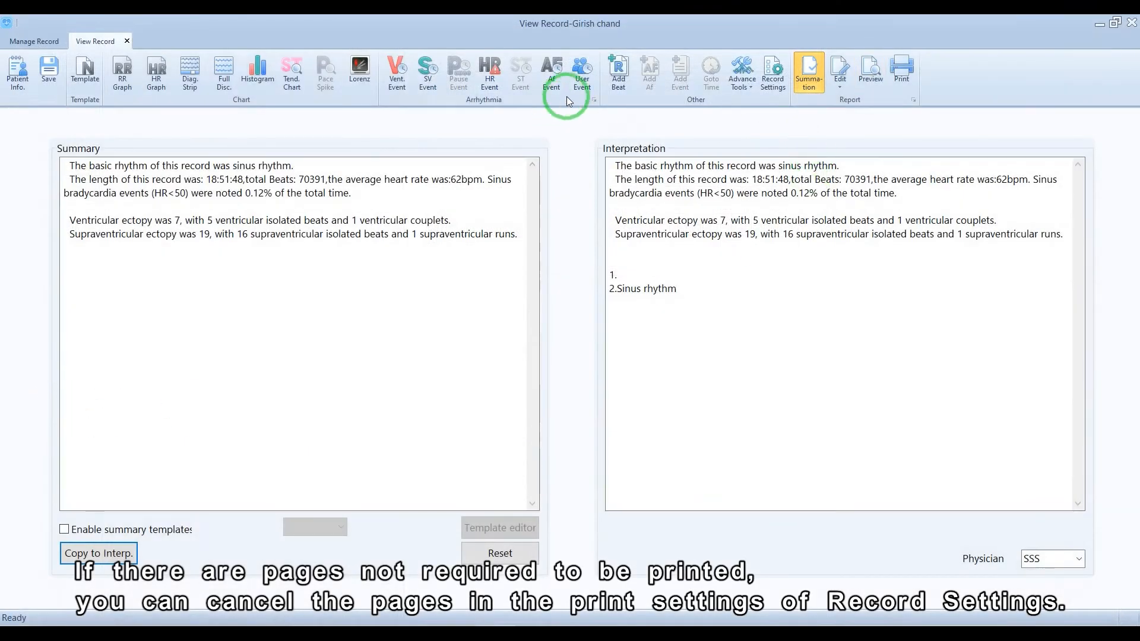
Exclude the HRV and Lorenz pages from the pages to print in the record's print settings
{"action": "left_click", "coordinate": [769, 82]}
{"action": "left_click", "coordinate": [344, 165]}
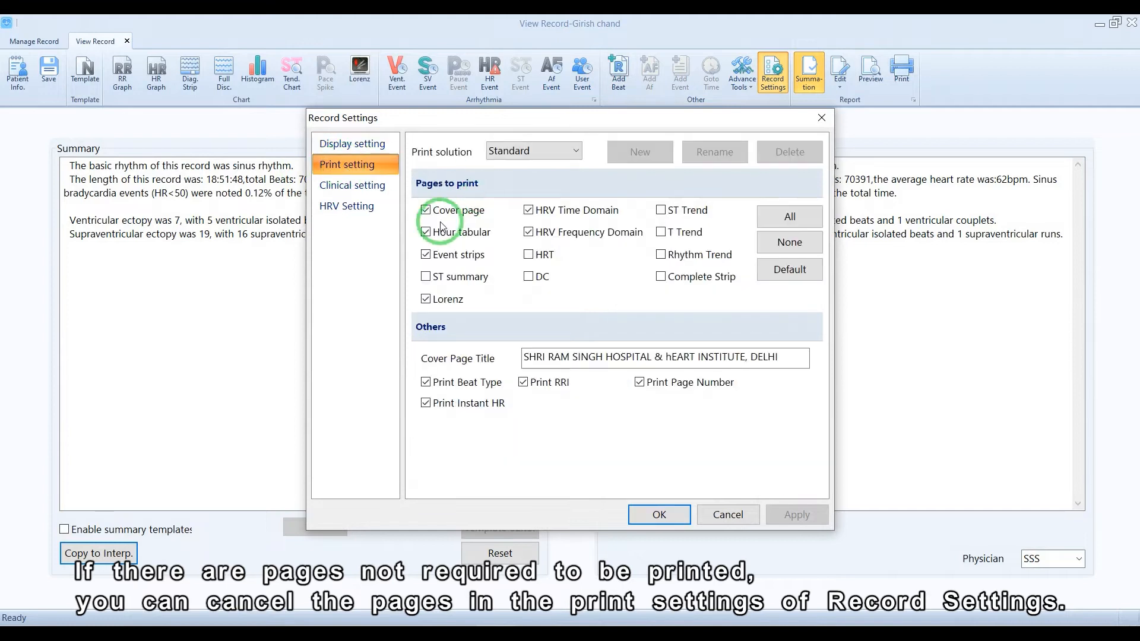
{"action": "left_click", "coordinate": [528, 210]}
{"action": "left_click", "coordinate": [433, 307]}
{"action": "left_click", "coordinate": [662, 514]}
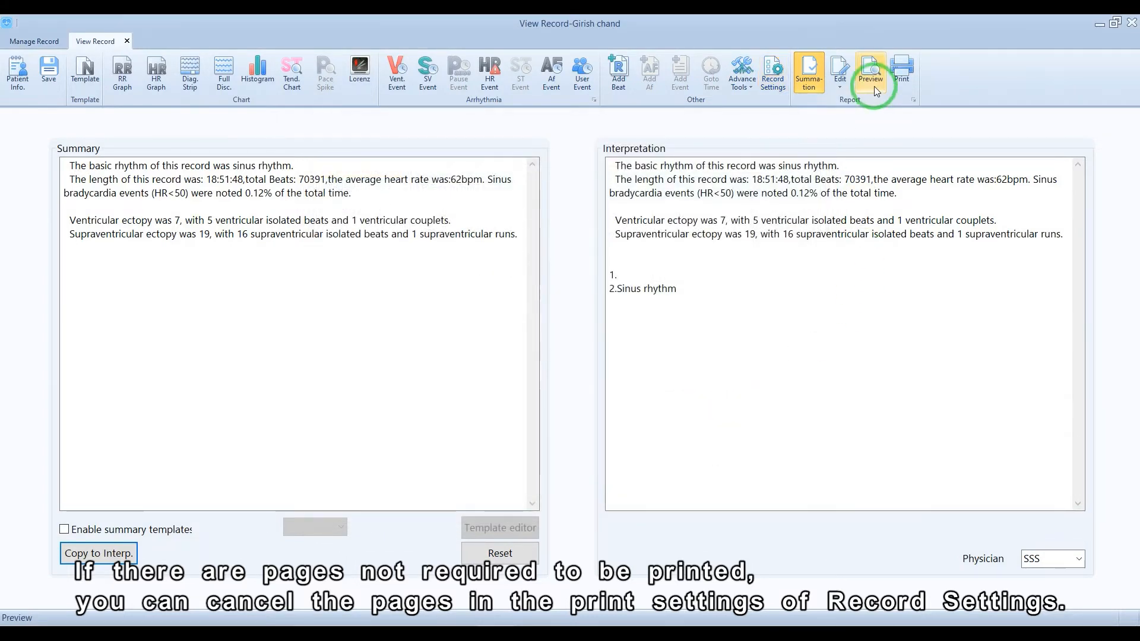
Preview the report, check its page count and page through to the event strips, and close the preview
{"action": "left_click", "coordinate": [876, 90]}
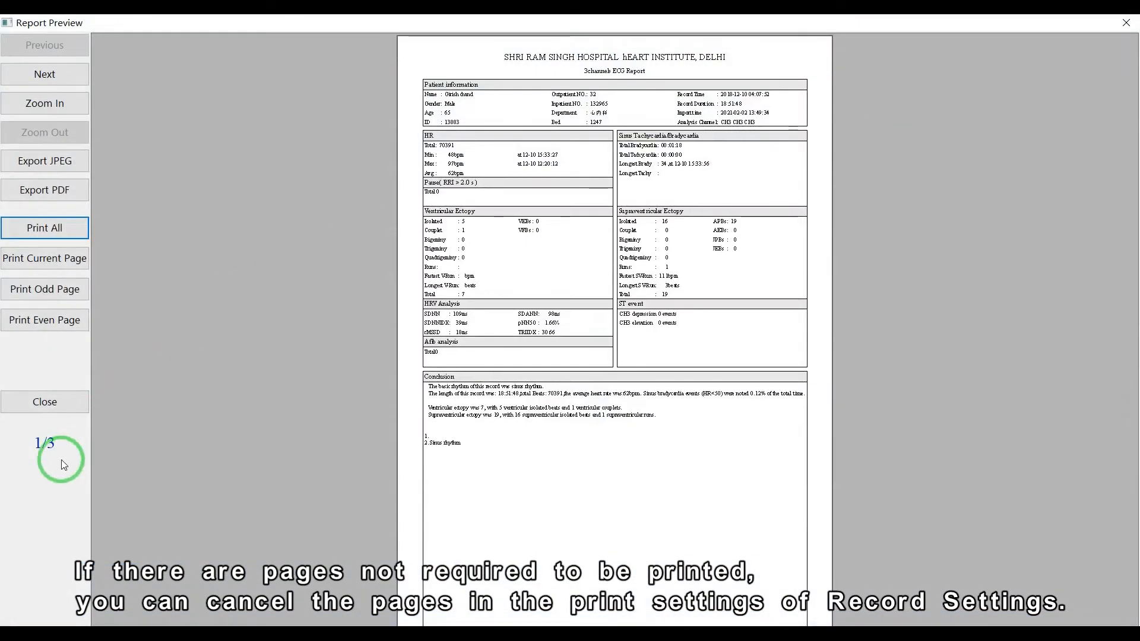
{"action": "key", "text": "ctrl+alt+d"}
{"action": "left_click_drag", "start_coordinate": [38, 439], "coordinate": [71, 460]}
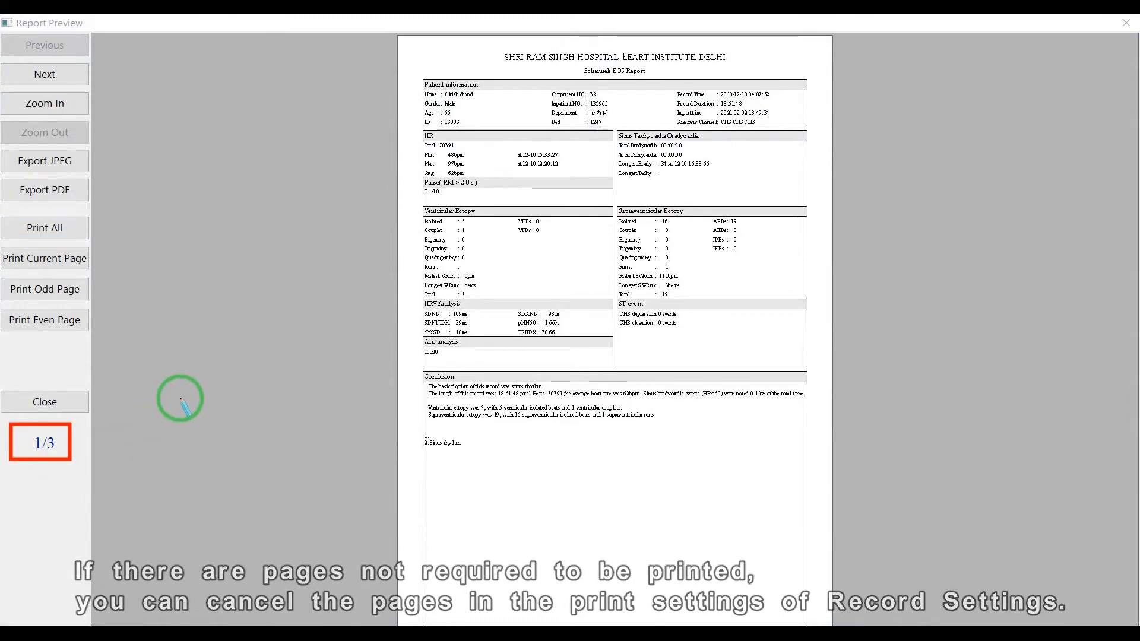
{"action": "left_click", "coordinate": [74, 80]}
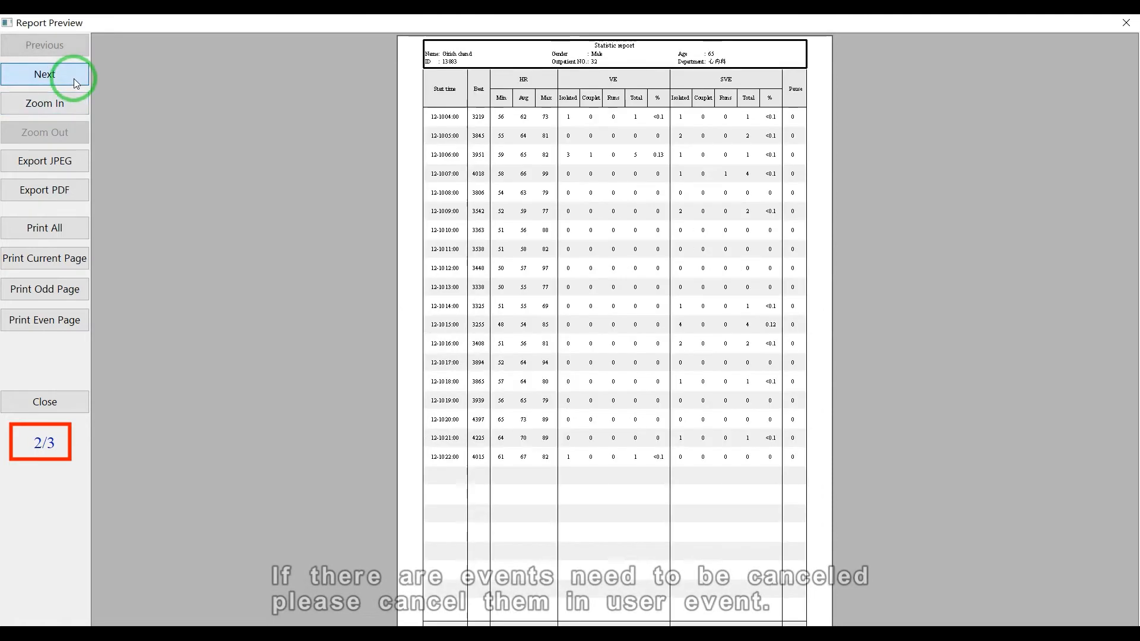
{"action": "left_click", "coordinate": [74, 80]}
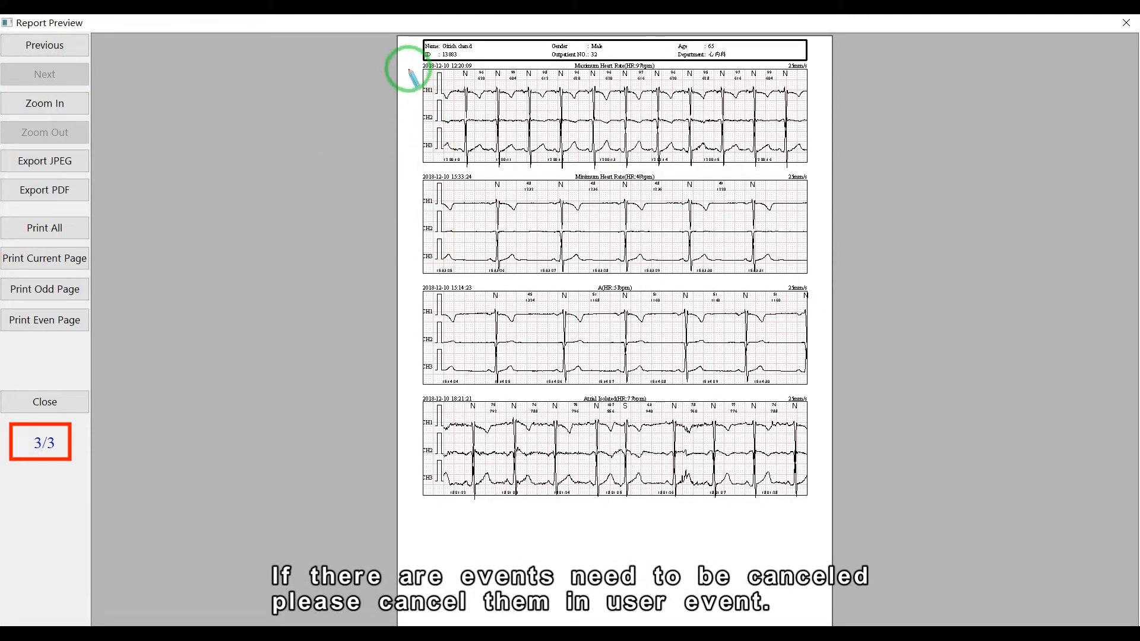
{"action": "mouse_move", "coordinate": [409, 61]}
{"action": "left_mouse_down"}
{"action": "mouse_move", "coordinate": [829, 445]}
{"action": "mouse_move", "coordinate": [825, 503]}
{"action": "left_mouse_up"}
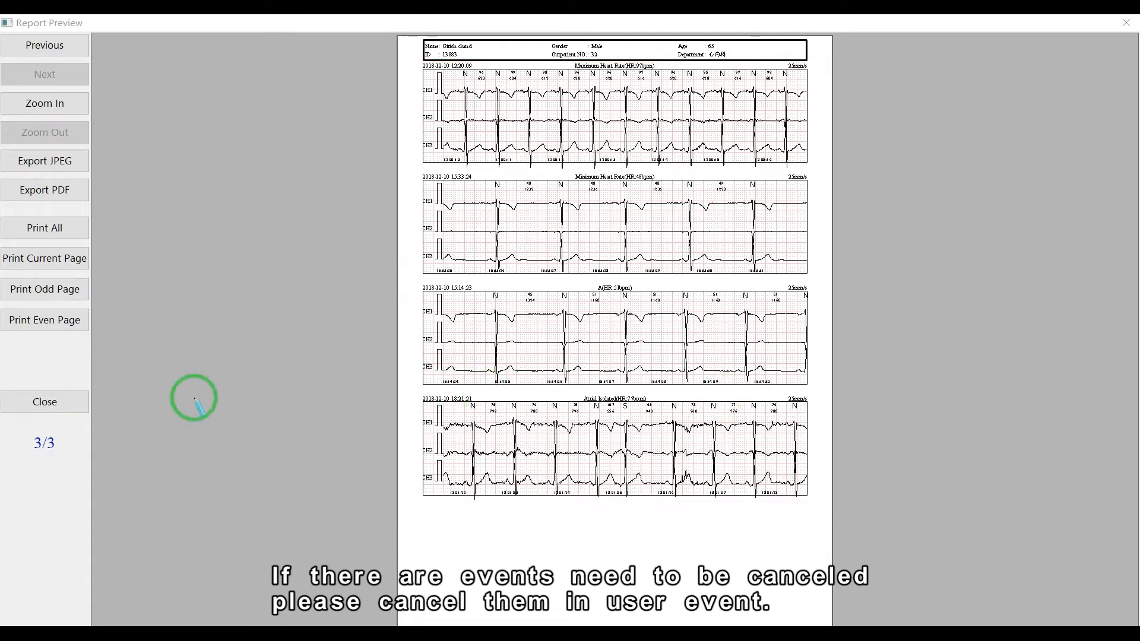
{"action": "left_click", "coordinate": [72, 408]}
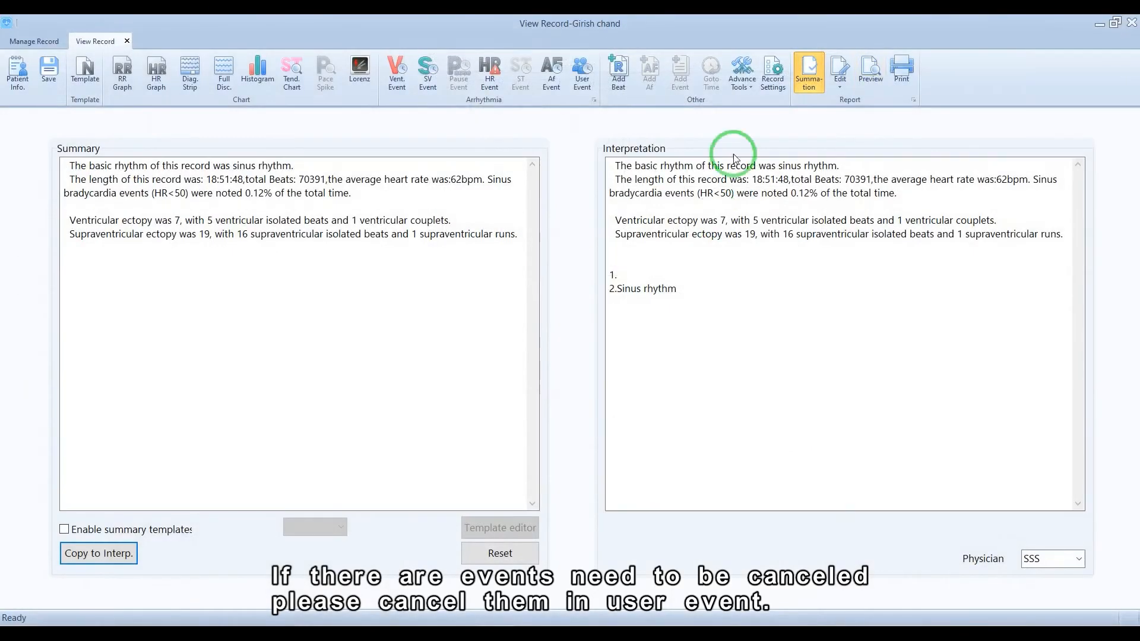
Deselect the A strip at 15:14:26 and the Atrial Isolated strip at 18:21:24 in the user events so they are left out of the report
{"action": "left_click", "coordinate": [582, 81]}
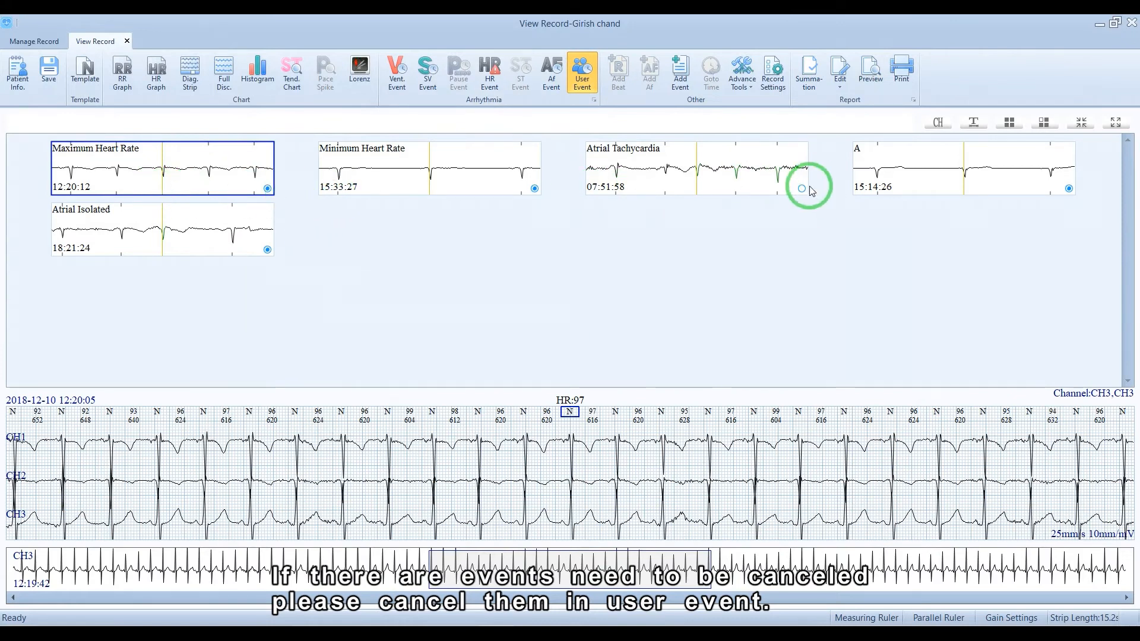
{"action": "left_click", "coordinate": [1068, 190]}
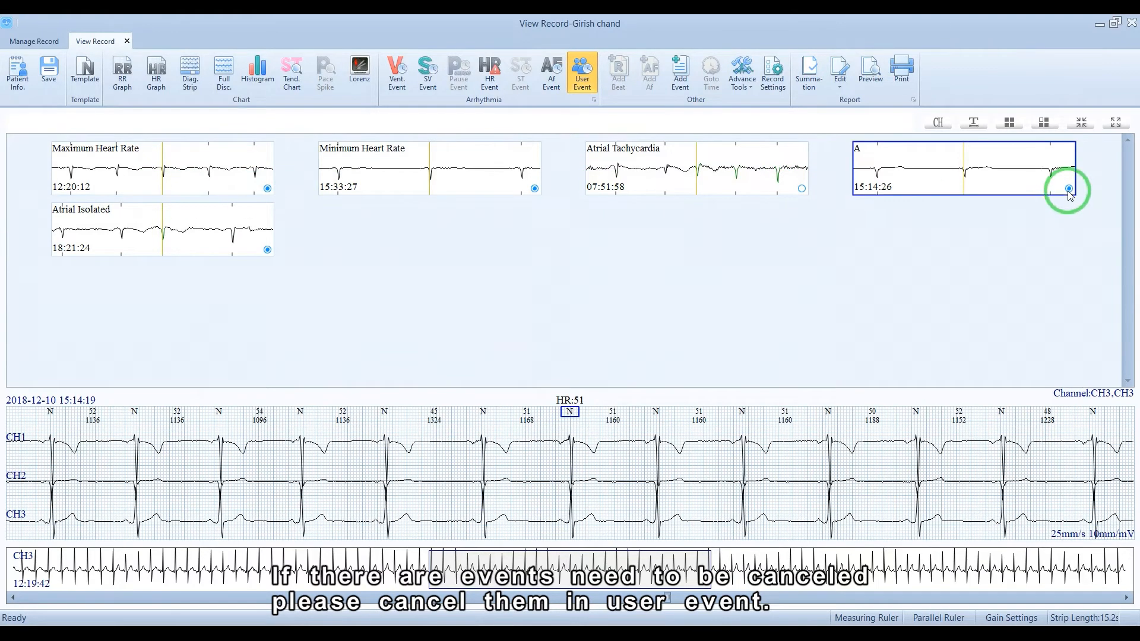
{"action": "left_click", "coordinate": [222, 238]}
{"action": "right_click", "coordinate": [222, 238]}
{"action": "left_click", "coordinate": [269, 261]}
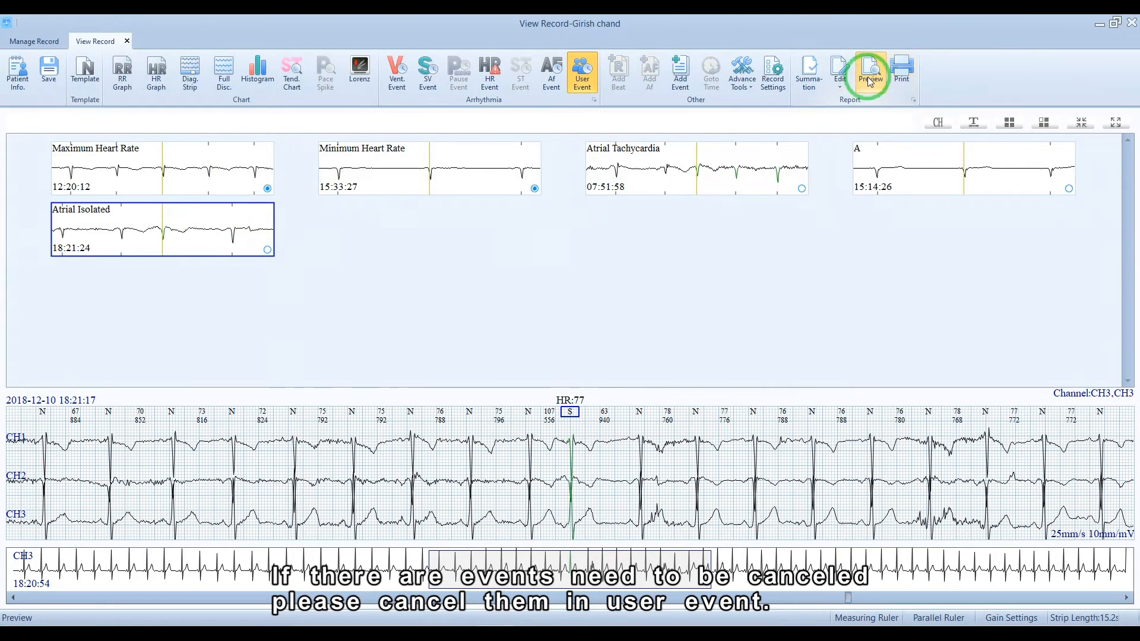
Preview the updated report through to its event strips page and print all pages on the KONICA MINOLTA printer
{"action": "left_click", "coordinate": [868, 80]}
{"action": "left_click", "coordinate": [47, 76]}
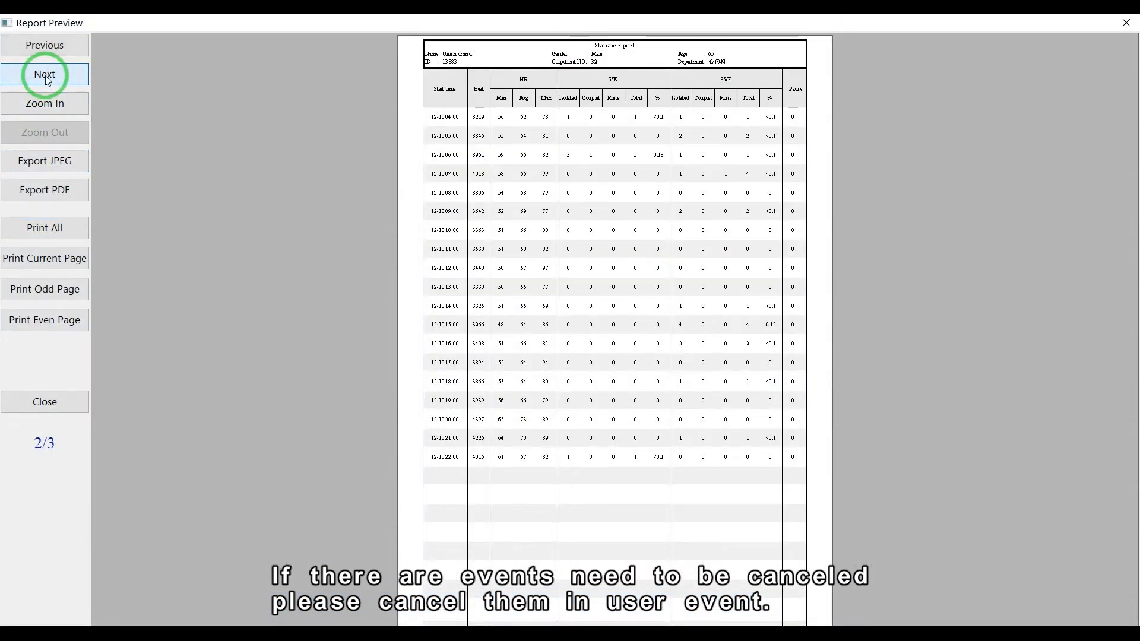
{"action": "left_click", "coordinate": [47, 76]}
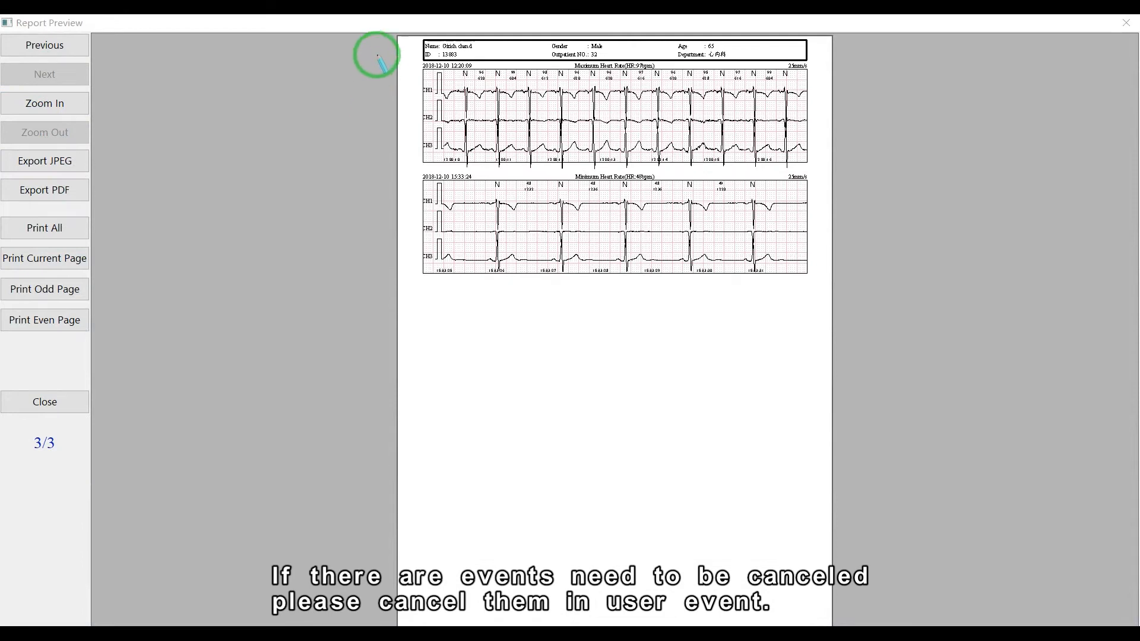
{"action": "mouse_move", "coordinate": [403, 57]}
{"action": "left_mouse_down"}
{"action": "mouse_move", "coordinate": [809, 252]}
{"action": "mouse_move", "coordinate": [821, 275]}
{"action": "left_mouse_up"}
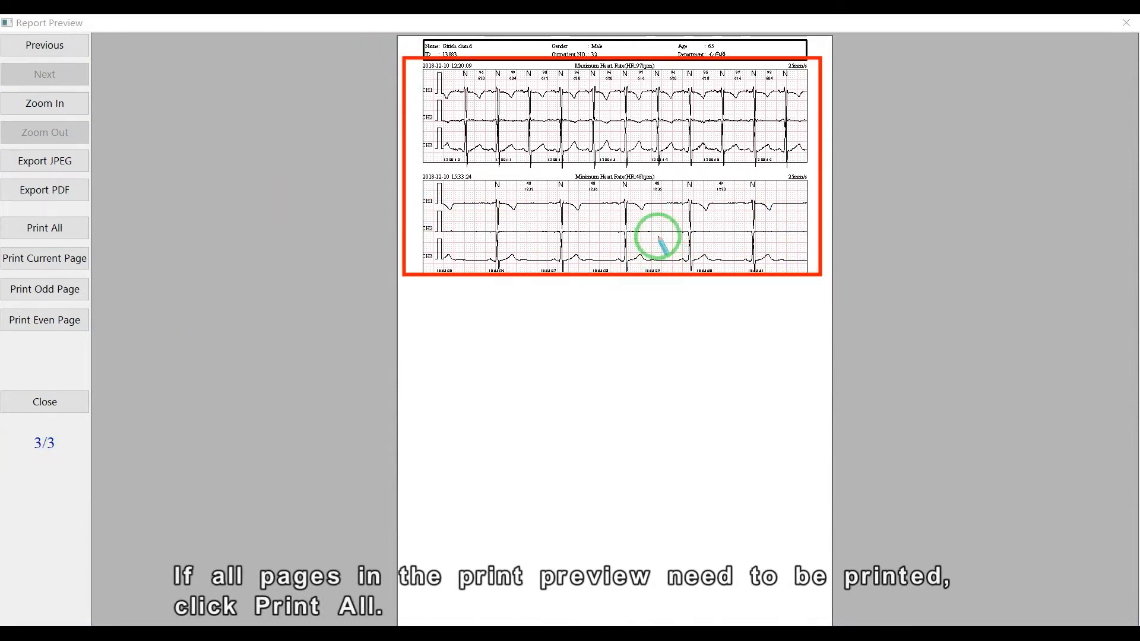
{"action": "key", "text": "Escape"}
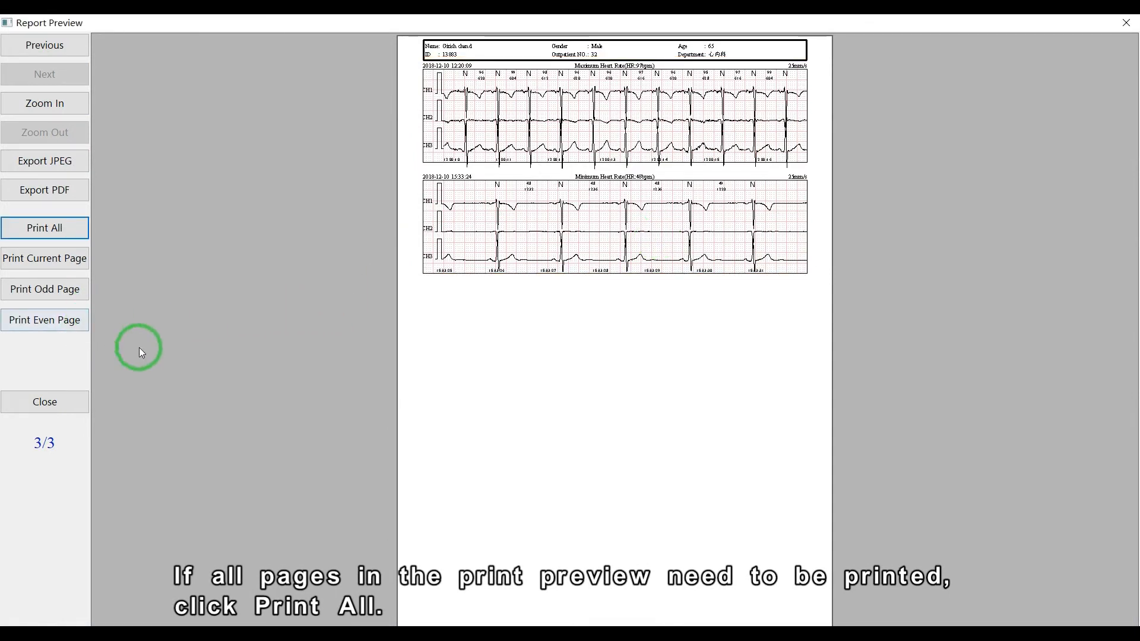
{"action": "left_click", "coordinate": [58, 229]}
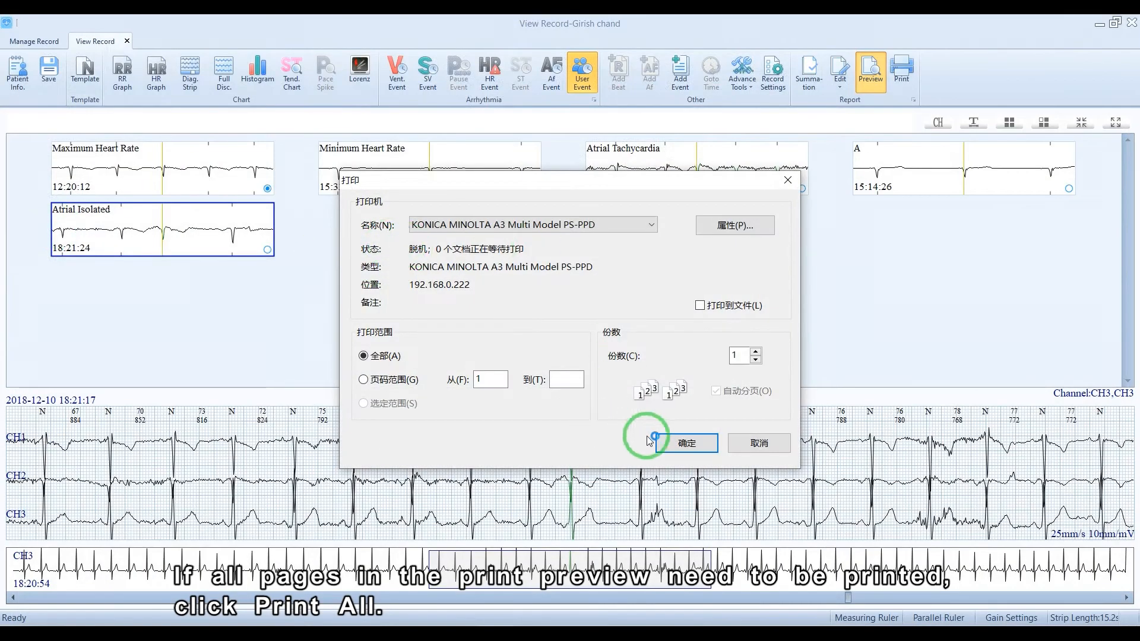
{"action": "left_click", "coordinate": [690, 443]}
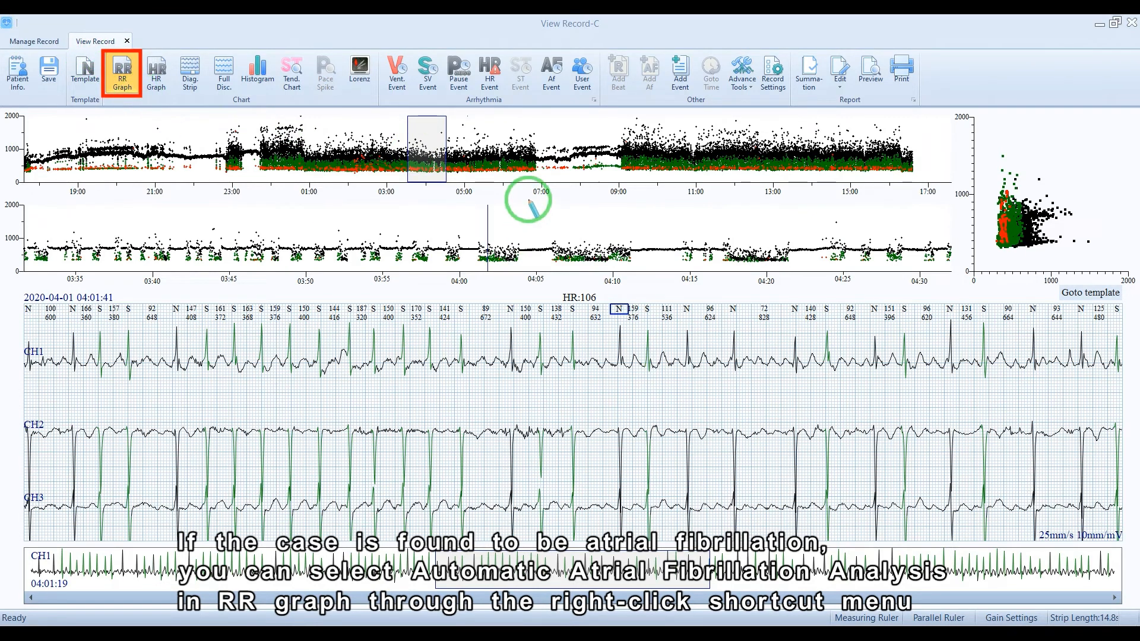
Run the automatic atrial fibrillation analysis from the RR graph, look through the event list and accept the results
{"action": "right_click", "coordinate": [434, 158]}
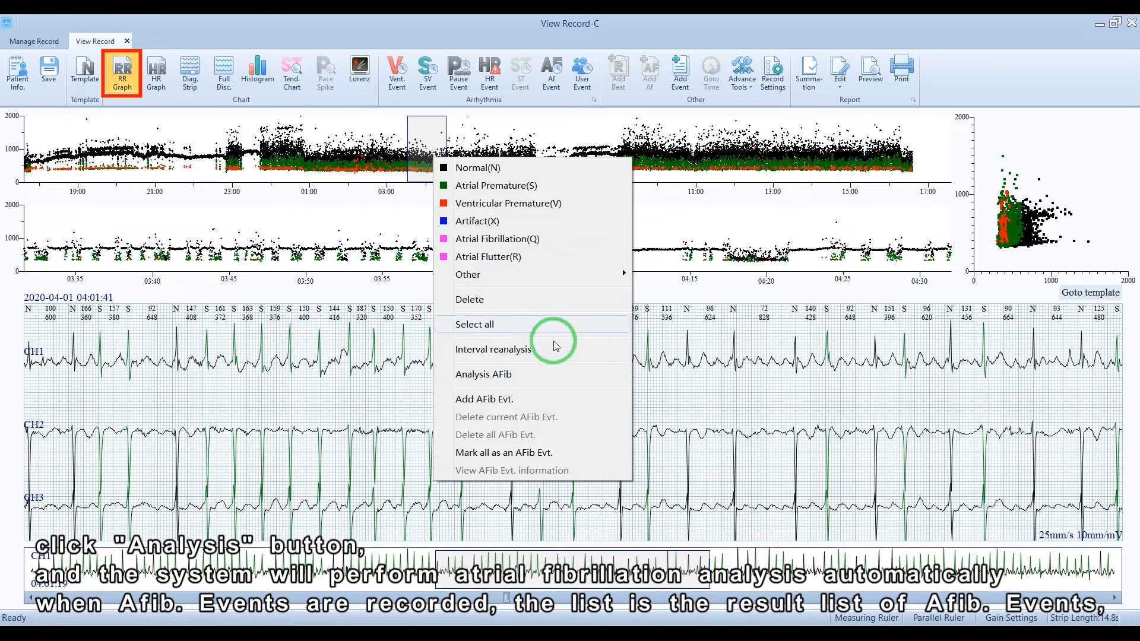
{"action": "left_click", "coordinate": [513, 383]}
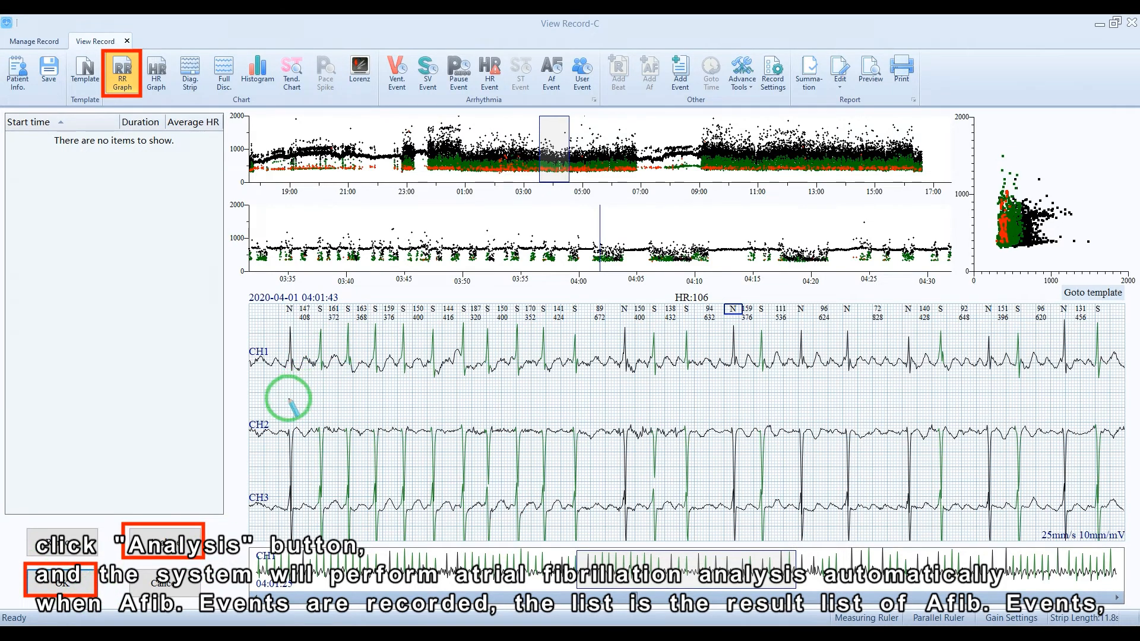
{"action": "left_click", "coordinate": [173, 540]}
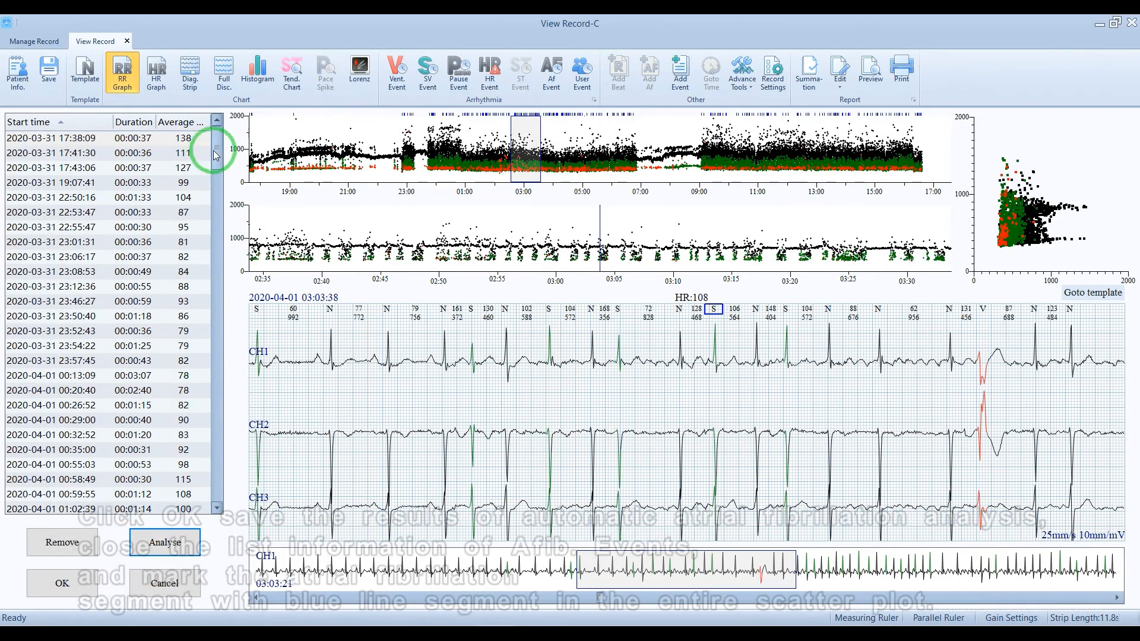
{"action": "left_click_drag", "start_coordinate": [214, 146], "coordinate": [141, 504]}
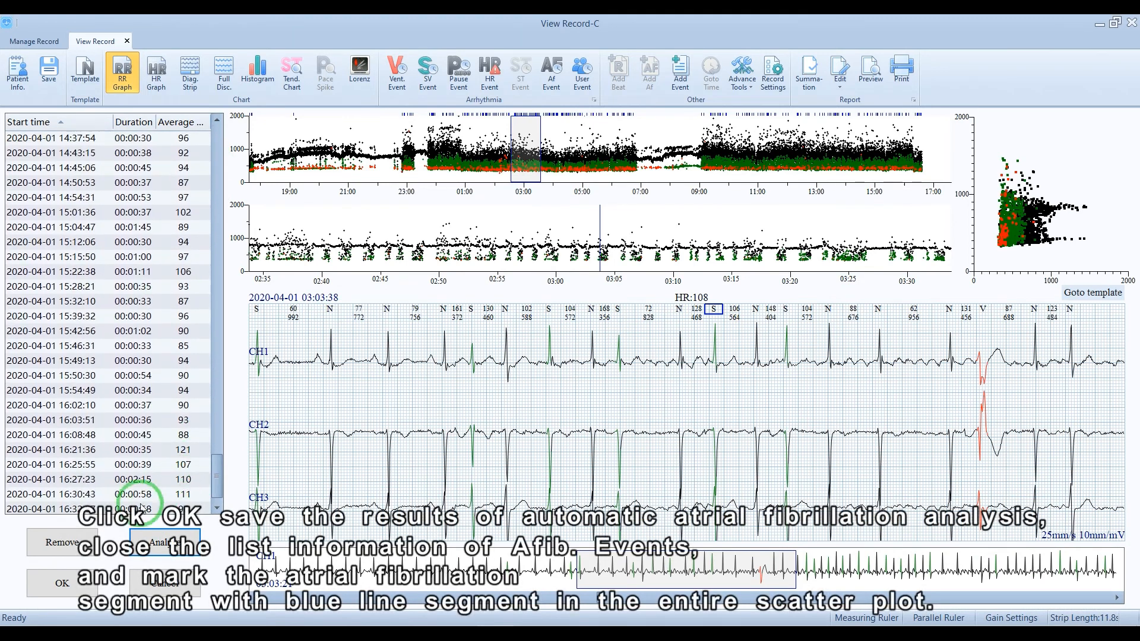
{"action": "left_click", "coordinate": [79, 585]}
Inspect the marked atrial fibrillation segments across the RR graph and mark the entire record as an AFib event
{"action": "left_click", "coordinate": [452, 113]}
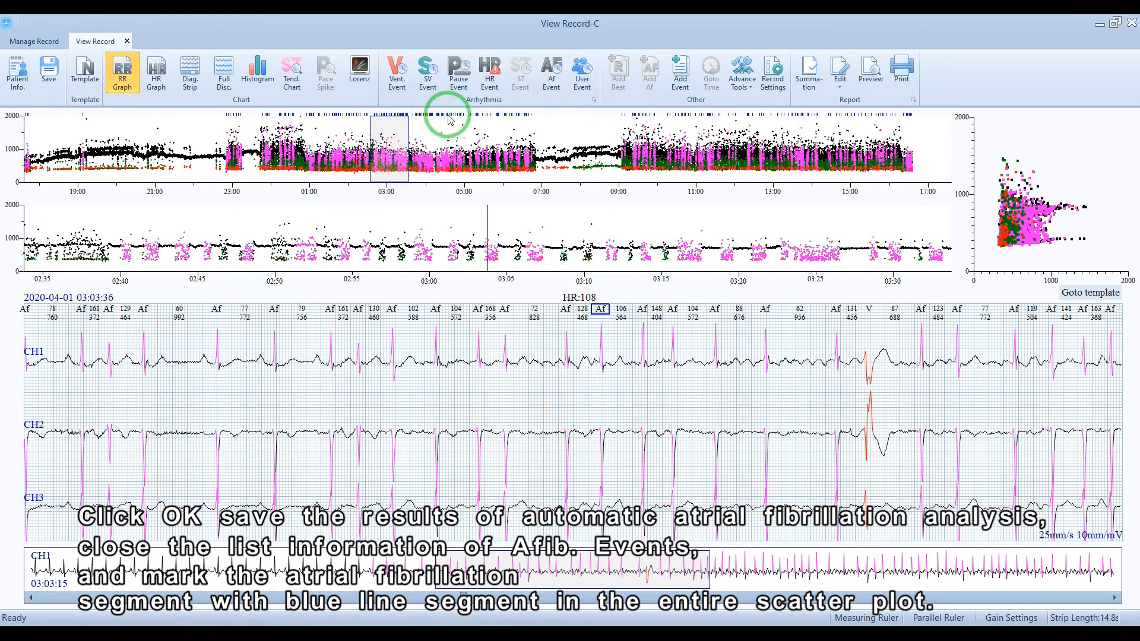
{"action": "left_click_drag", "start_coordinate": [506, 119], "coordinate": [898, 123]}
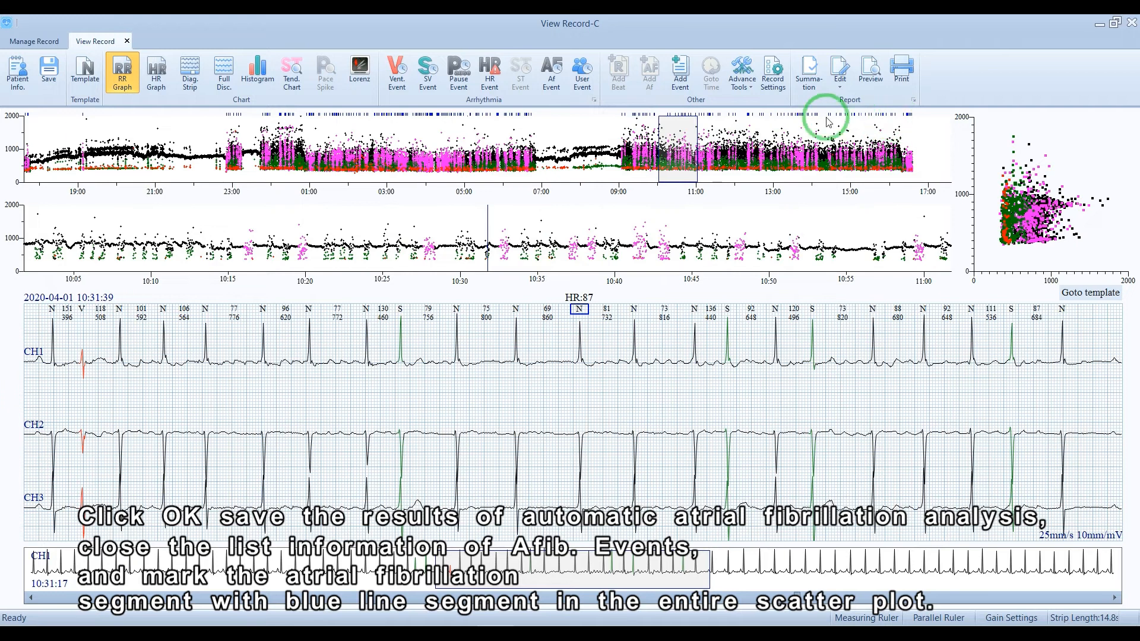
{"action": "left_click_drag", "start_coordinate": [432, 169], "coordinate": [423, 159]}
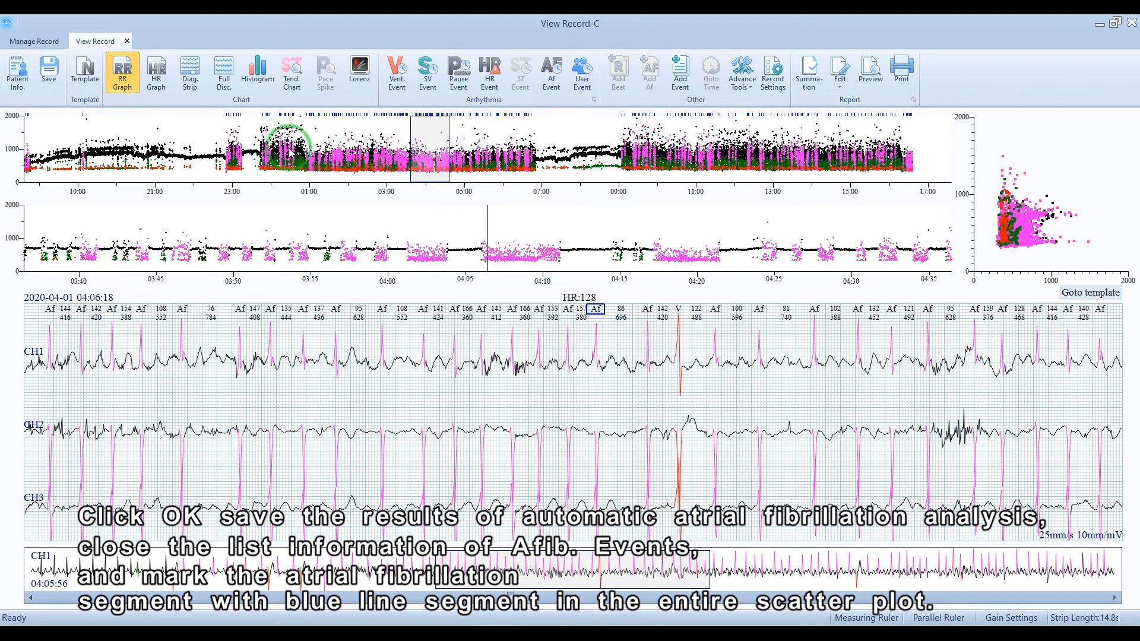
{"action": "right_click", "coordinate": [427, 144]}
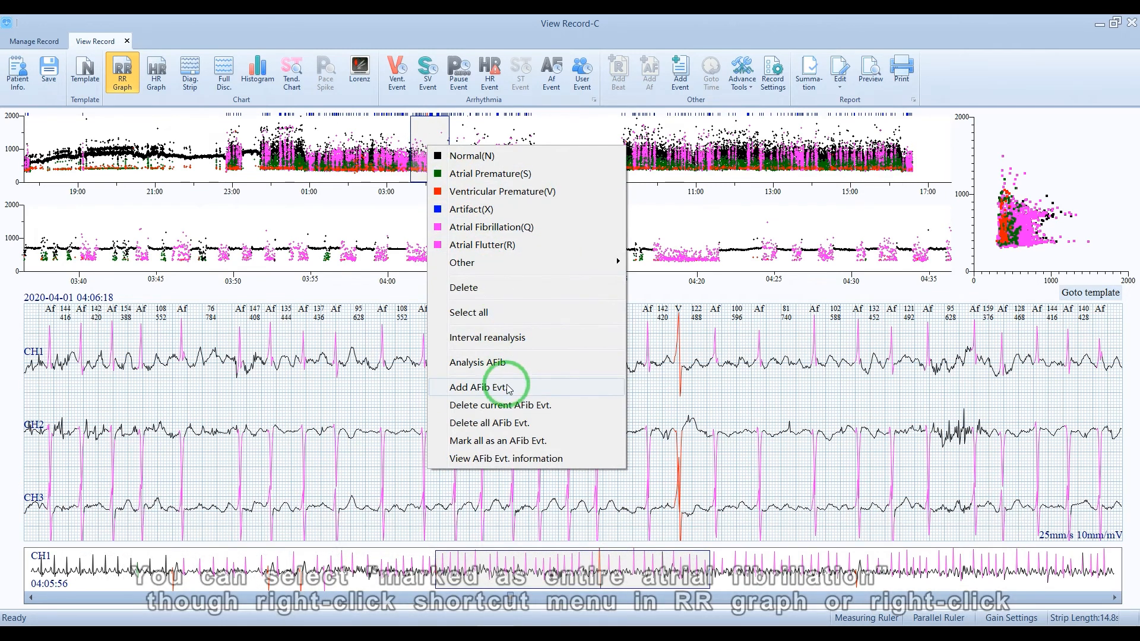
{"action": "left_click", "coordinate": [516, 441]}
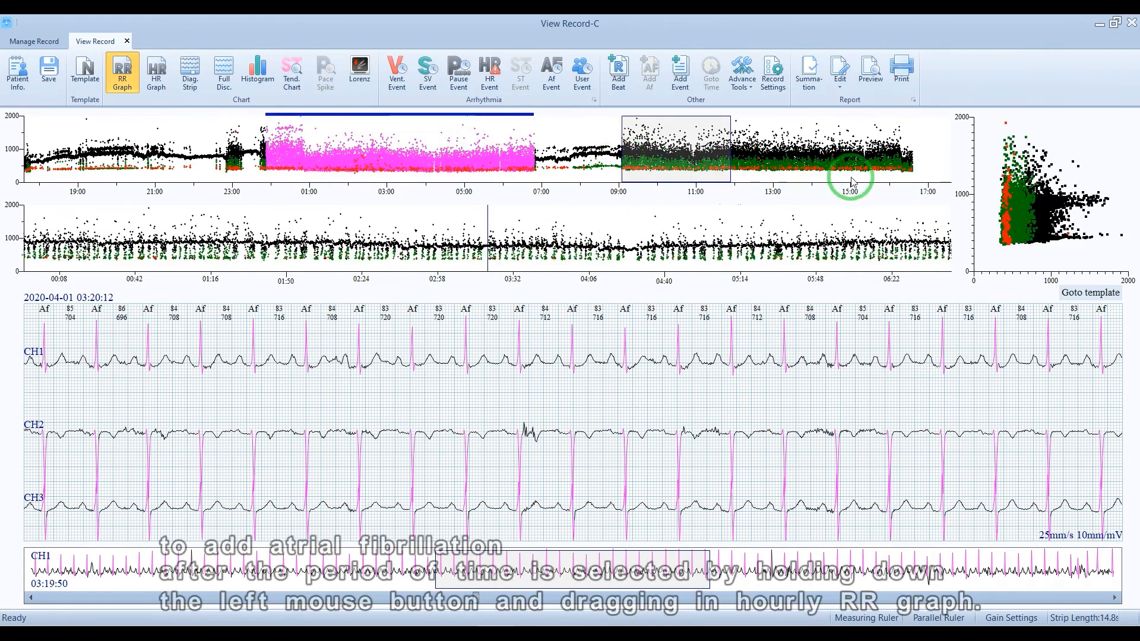
Add an atrial fibrillation event from about 09:05 to 16:31 on the RR graph, and tick the first event in the AF event list
{"action": "left_click_drag", "start_coordinate": [852, 181], "coordinate": [908, 172]}
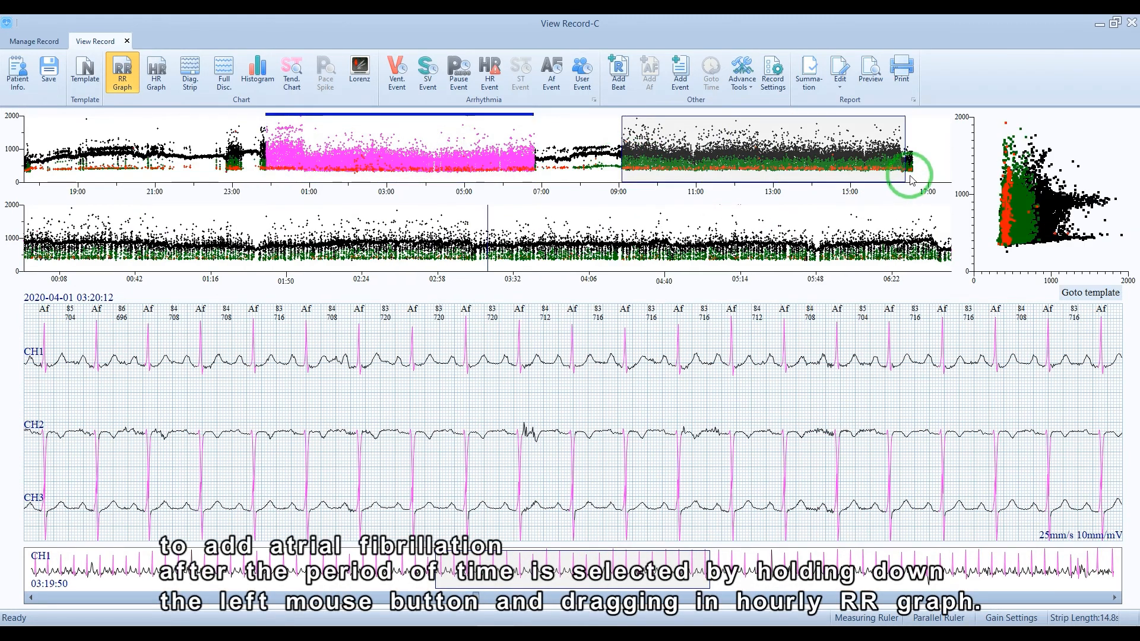
{"action": "right_click", "coordinate": [861, 153]}
{"action": "left_click", "coordinate": [912, 395]}
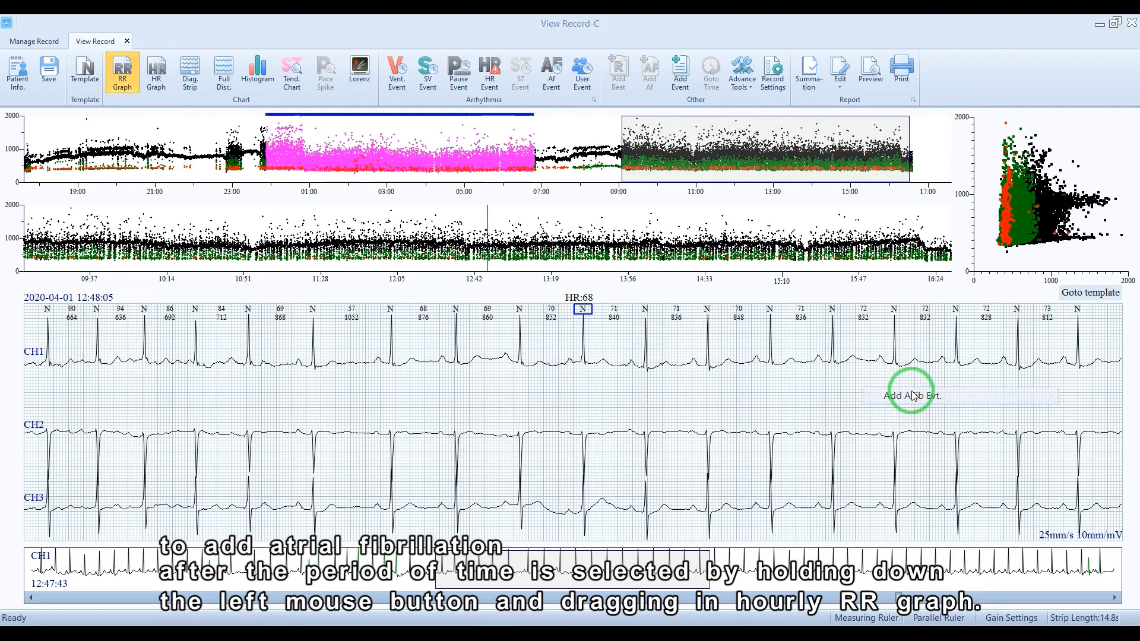
{"action": "left_click", "coordinate": [497, 360]}
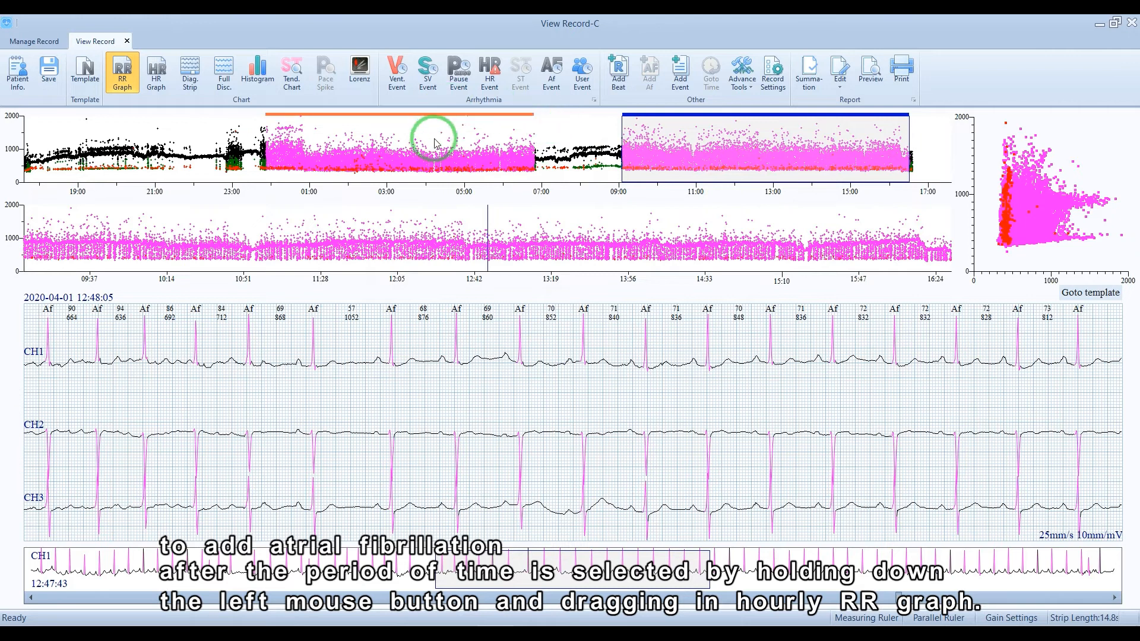
{"action": "left_click", "coordinate": [546, 76]}
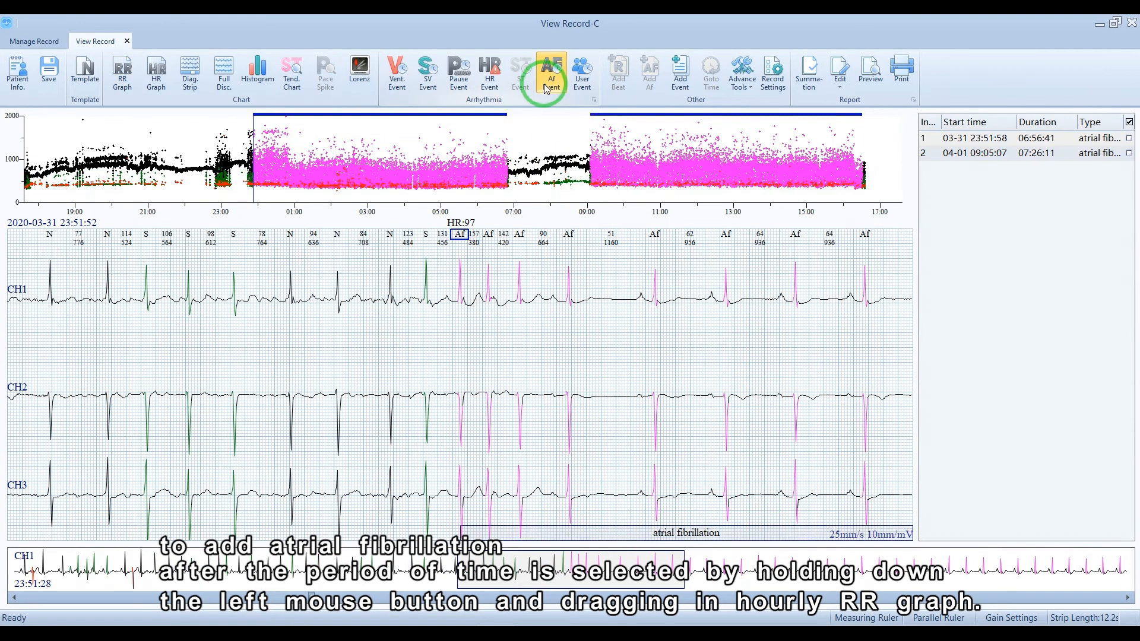
{"action": "left_click", "coordinate": [1129, 140]}
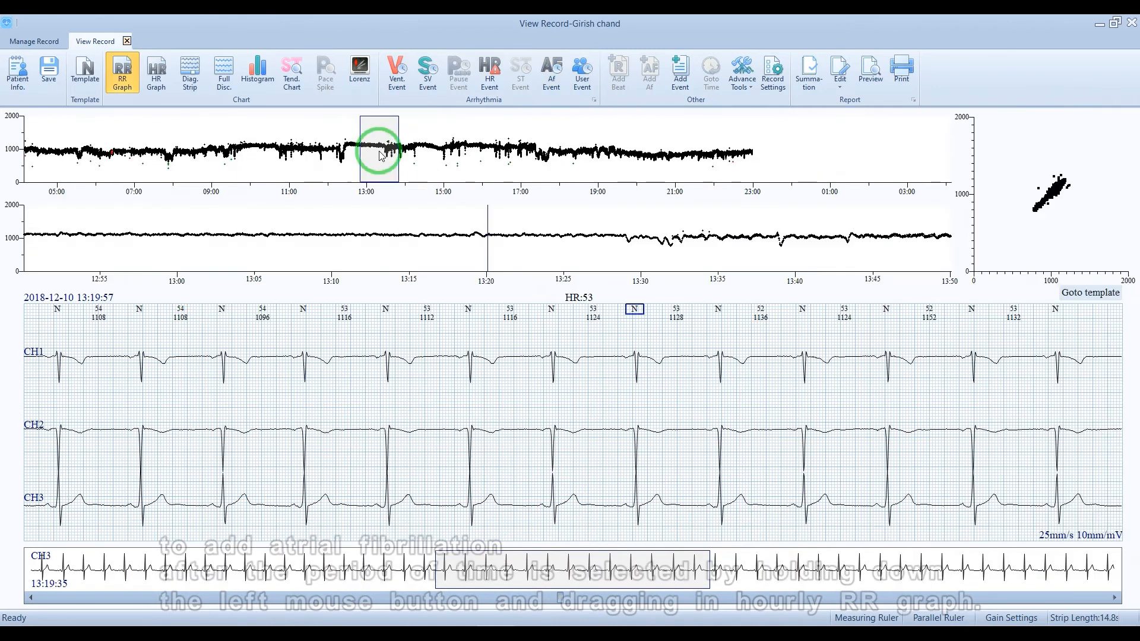
Run the atrial fibrillation analysis from the RR graph of the 2018-12-10 record and check its outcome
{"action": "right_click", "coordinate": [380, 155]}
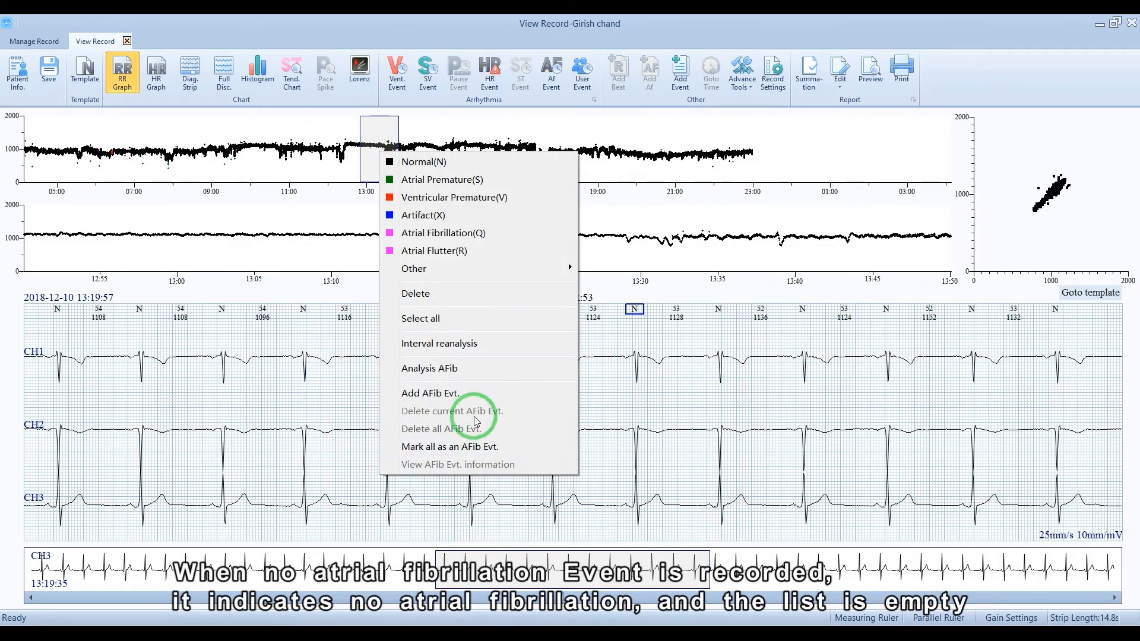
{"action": "left_click", "coordinate": [465, 373]}
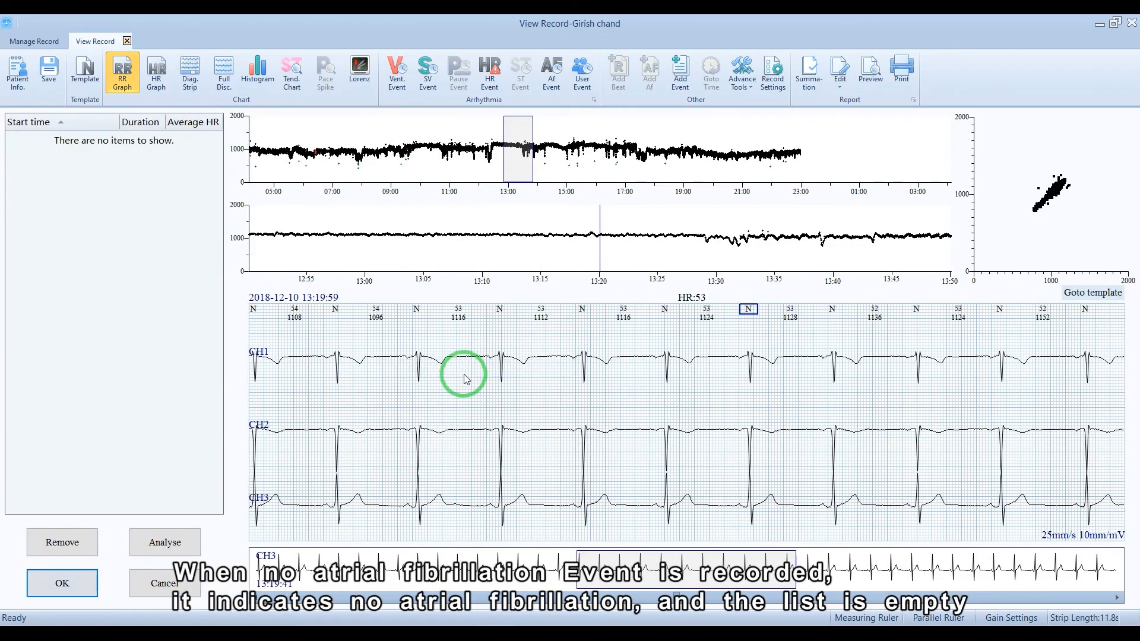
{"action": "left_click", "coordinate": [181, 547]}
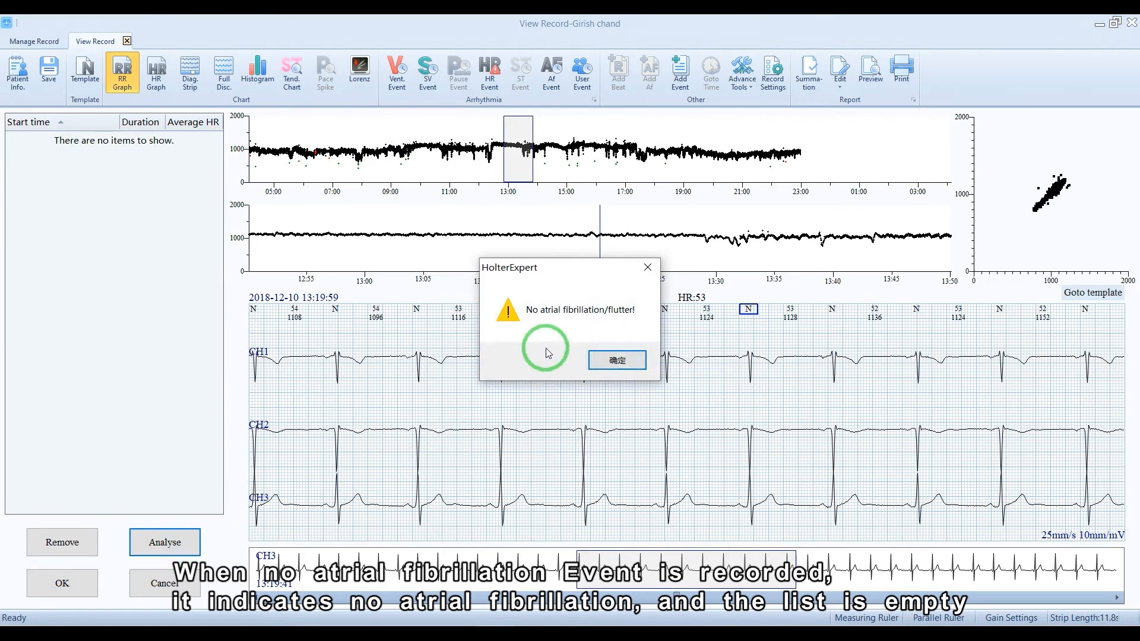
{"action": "left_click_drag", "start_coordinate": [479, 258], "coordinate": [663, 377]}
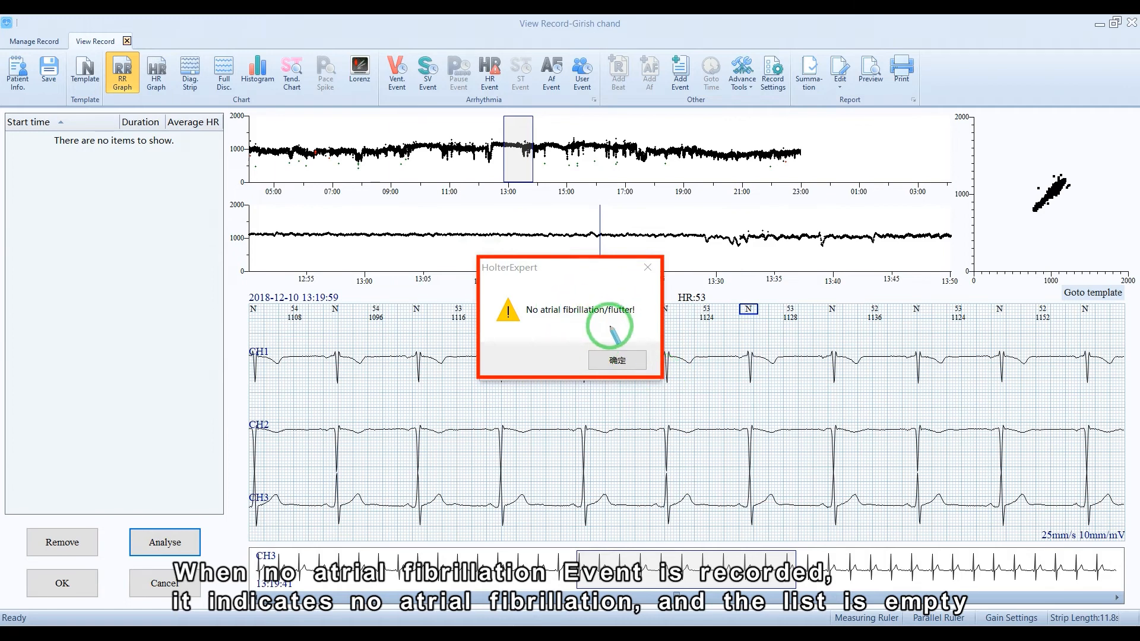
Dismiss the message about the atrial fibrillation analysis outcome
{"action": "key", "text": "Escape"}
{"action": "left_click", "coordinate": [626, 359]}
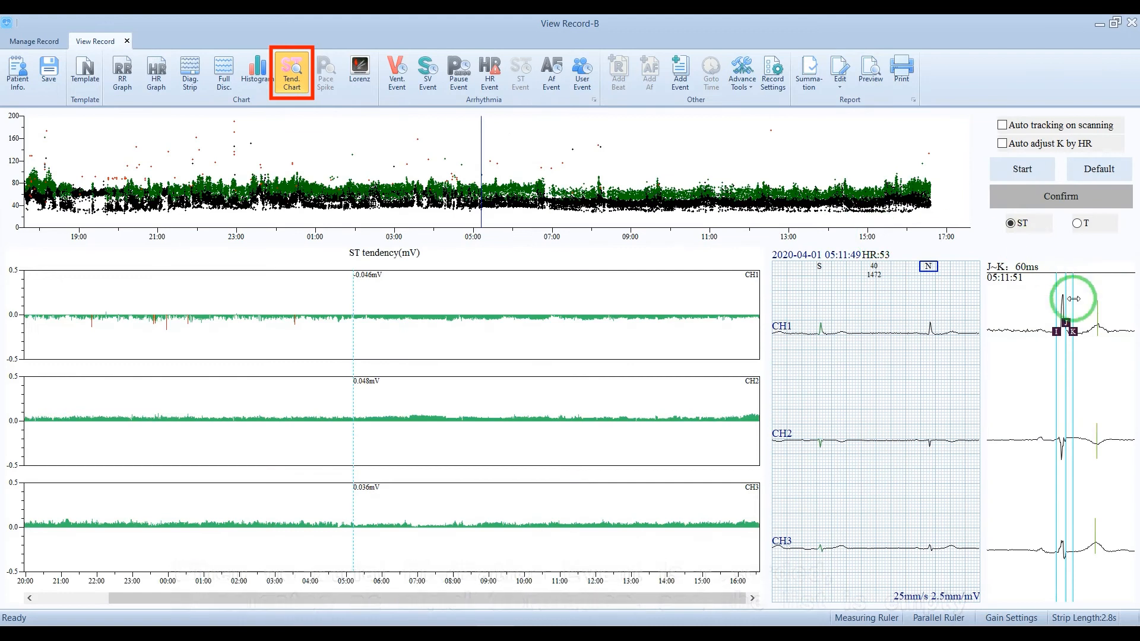
Scan the ST tendency from the start of the record using the default I, J and K points, and confirm the scan
{"action": "mouse_move", "coordinate": [1056, 331]}
{"action": "left_mouse_down"}
{"action": "mouse_move", "coordinate": [1022, 340]}
{"action": "mouse_move", "coordinate": [1059, 320]}
{"action": "mouse_move", "coordinate": [1089, 332]}
{"action": "left_mouse_up"}
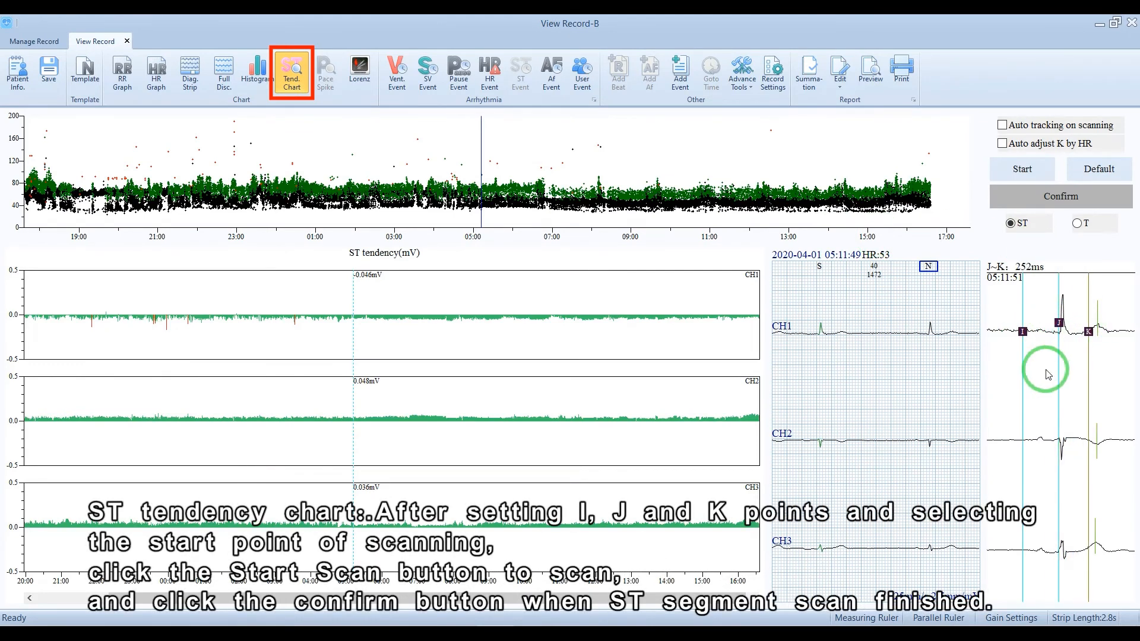
{"action": "left_click", "coordinate": [1117, 181]}
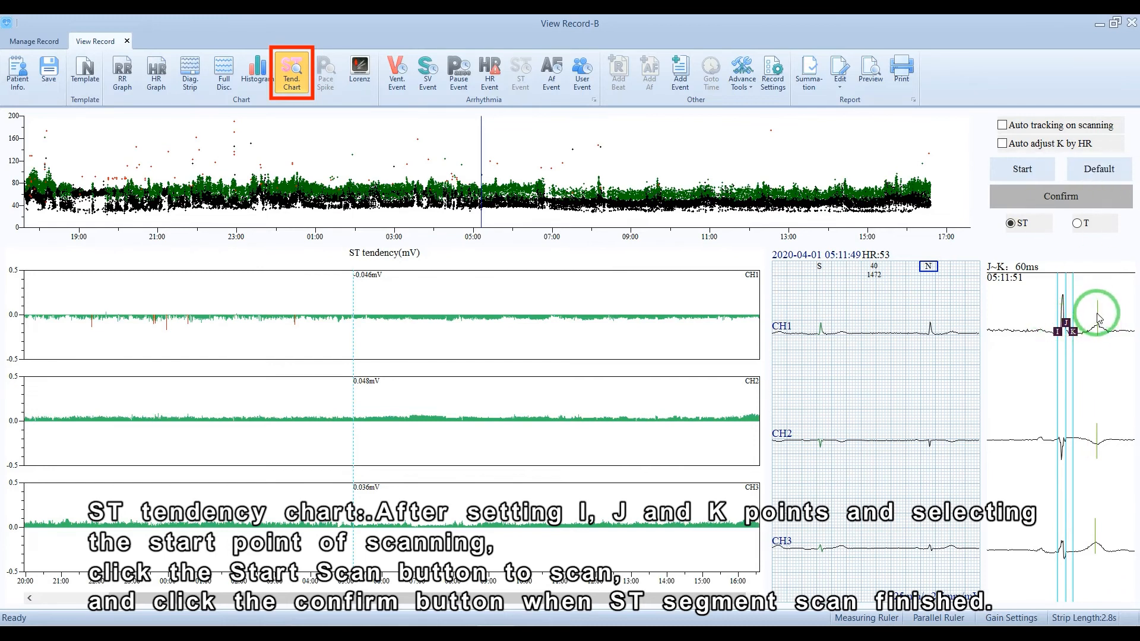
{"action": "left_click", "coordinate": [1026, 182]}
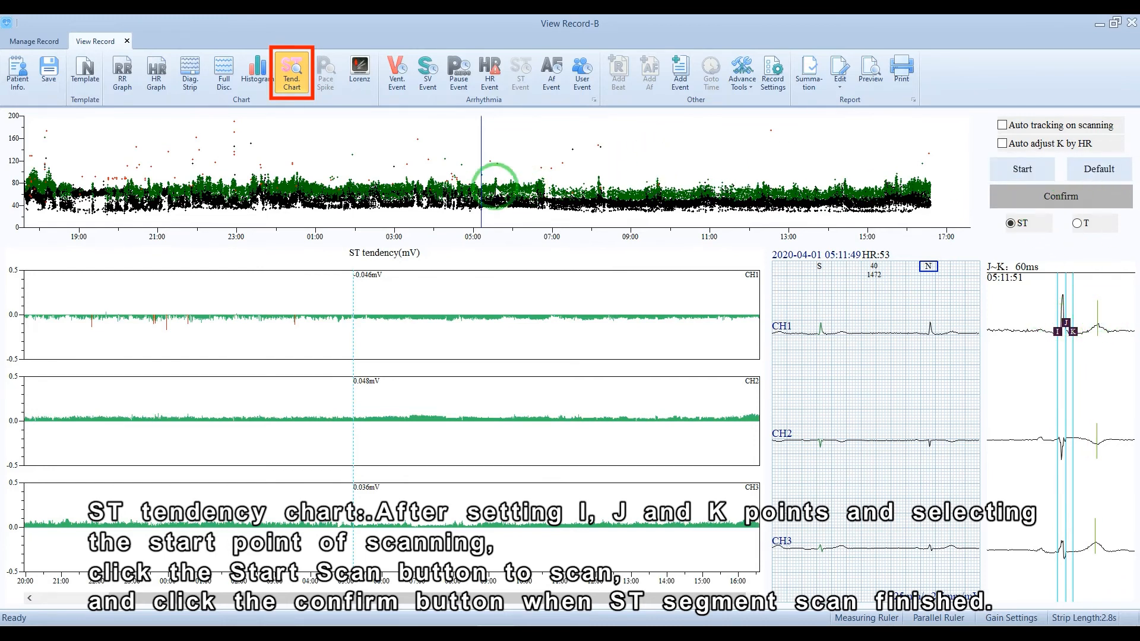
{"action": "left_click_drag", "start_coordinate": [476, 186], "coordinate": [412, 187]}
{"action": "left_click", "coordinate": [24, 184]}
{"action": "left_click", "coordinate": [1022, 170]}
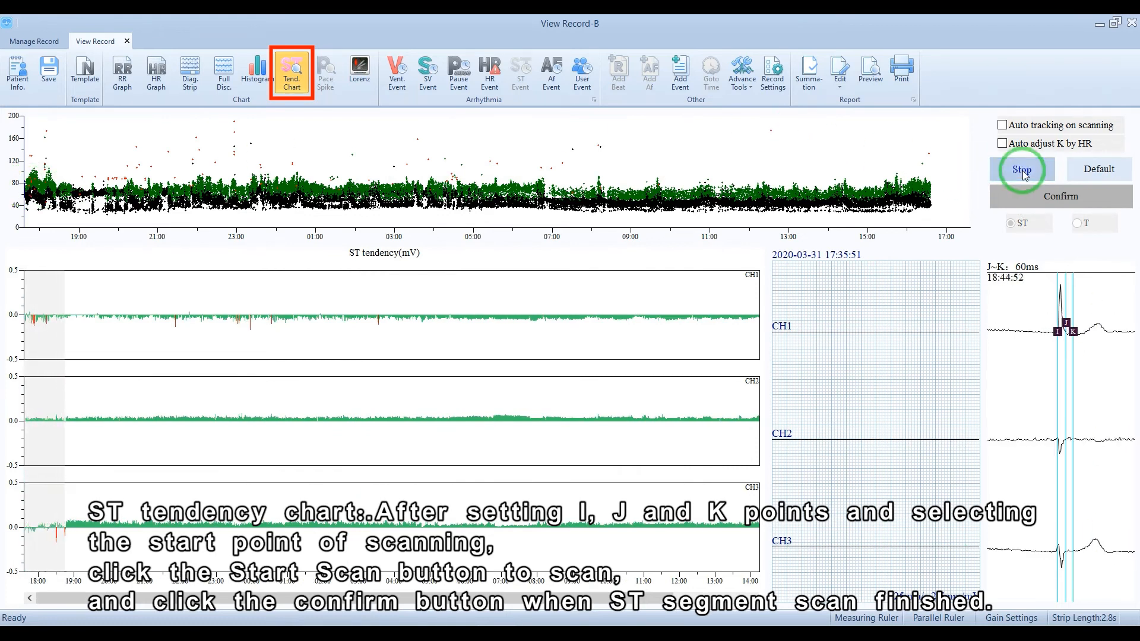
{"action": "left_click", "coordinate": [1027, 194]}
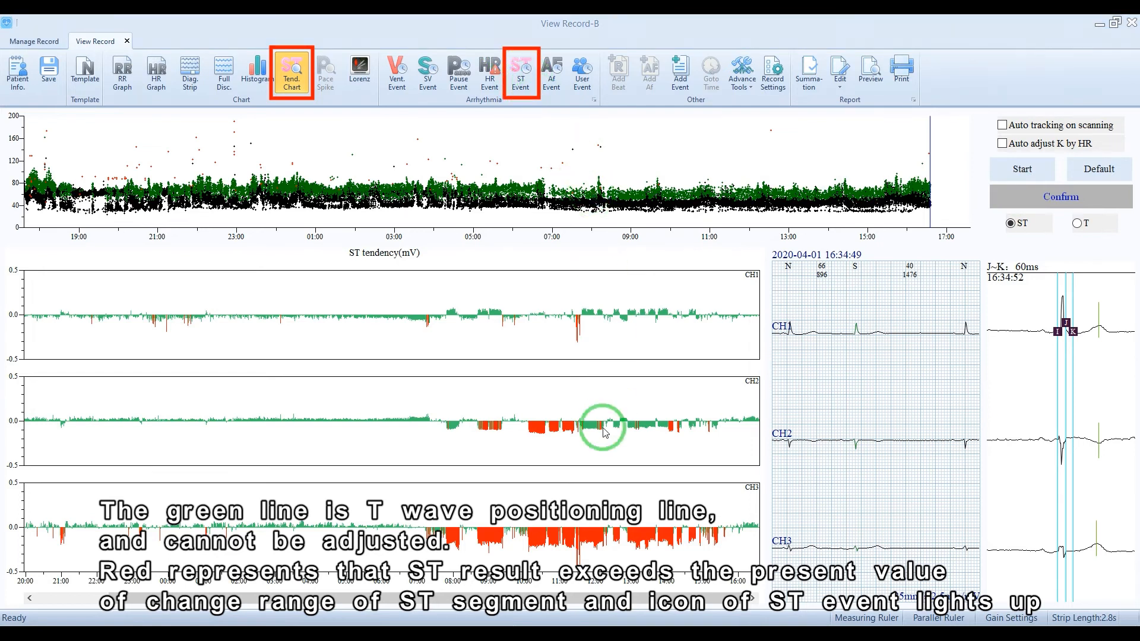
Examine the ST tendency of the three channels at several times, including the stretches marked red in CH2 and CH3
{"action": "left_click", "coordinate": [349, 417]}
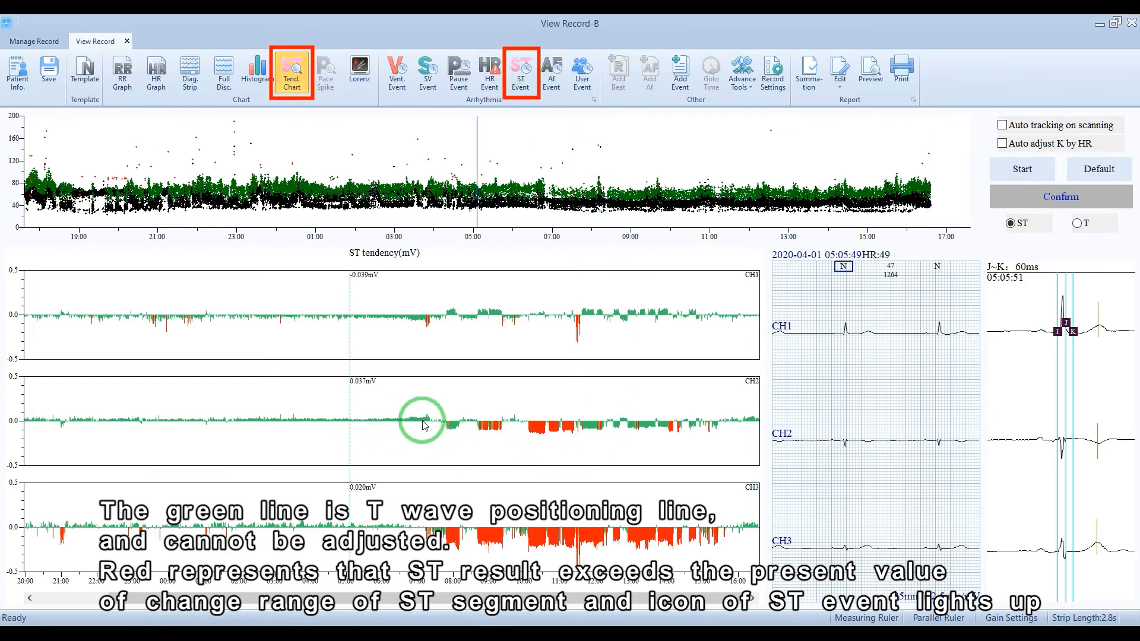
{"action": "left_click", "coordinate": [534, 440]}
{"action": "left_click_drag", "start_coordinate": [541, 529], "coordinate": [651, 545]}
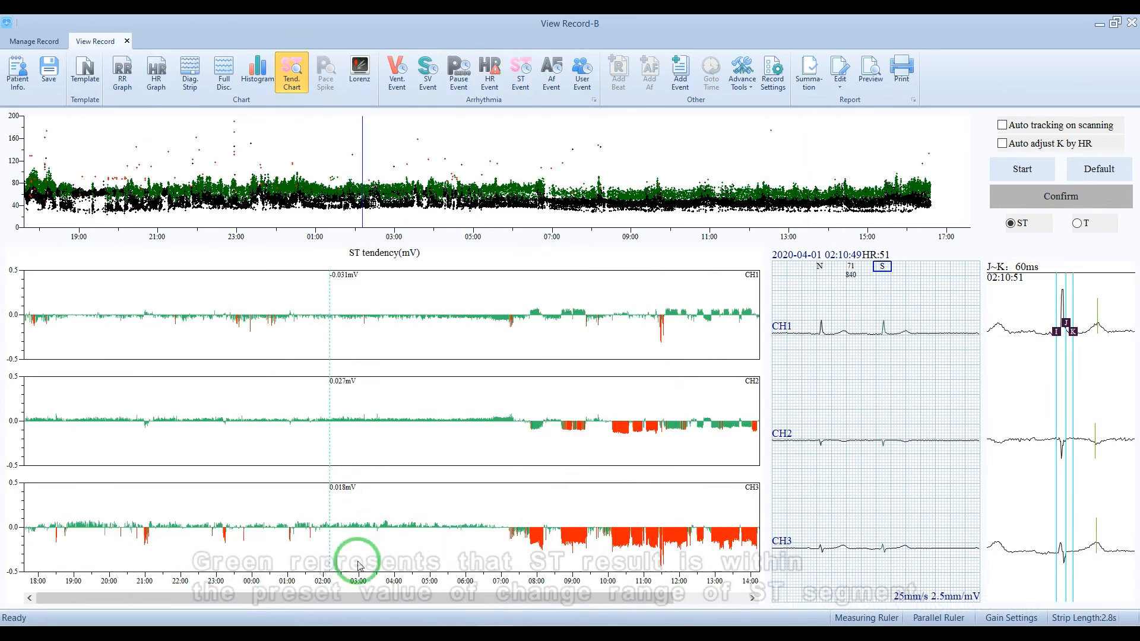
{"action": "mouse_move", "coordinate": [331, 524]}
{"action": "left_mouse_down"}
{"action": "mouse_move", "coordinate": [489, 532]}
{"action": "mouse_move", "coordinate": [534, 420]}
{"action": "mouse_move", "coordinate": [333, 428]}
{"action": "left_mouse_up"}
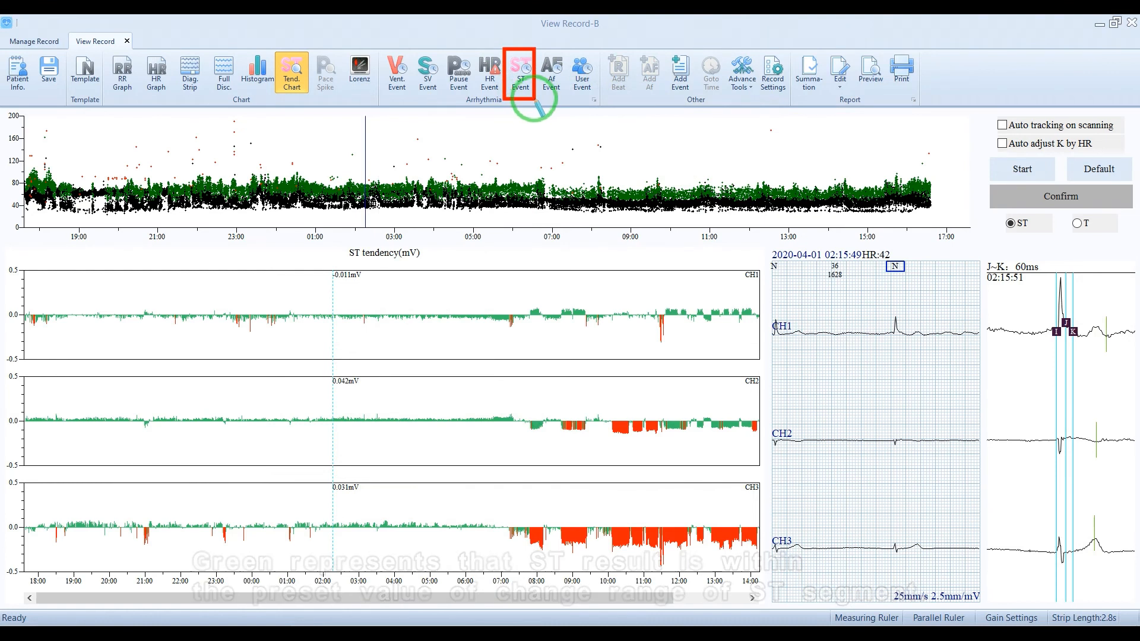
Review the ST events by channel and tick the CH1 ST depression event at 11:26:15 for the print preview
{"action": "left_click", "coordinate": [522, 74]}
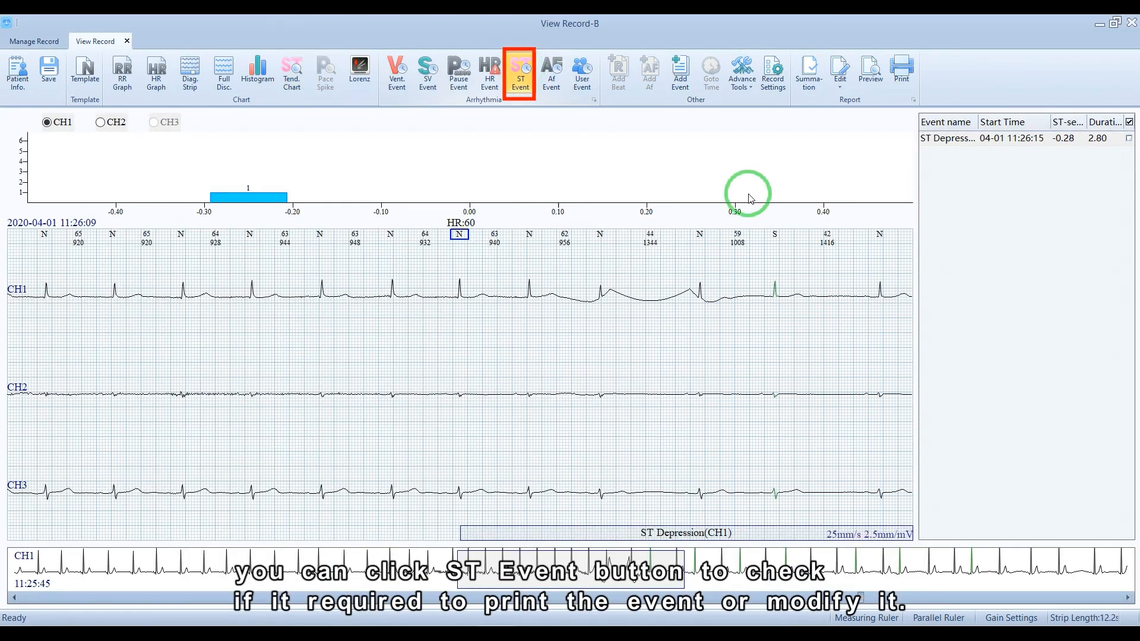
{"action": "left_click", "coordinate": [101, 122]}
{"action": "left_click", "coordinate": [48, 123]}
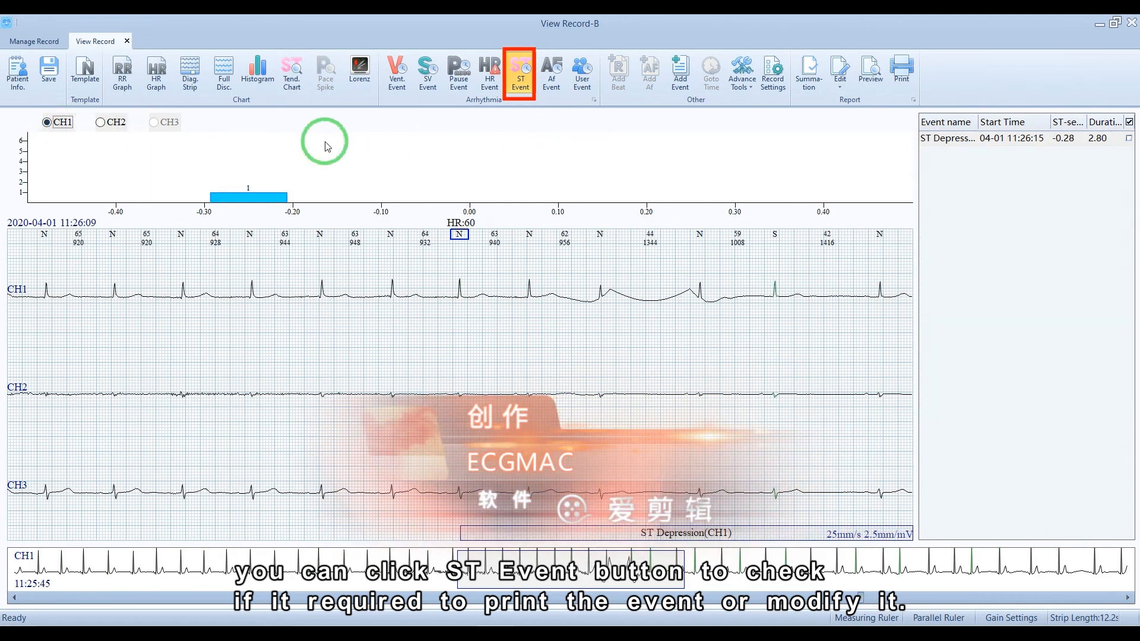
{"action": "left_click", "coordinate": [1129, 140]}
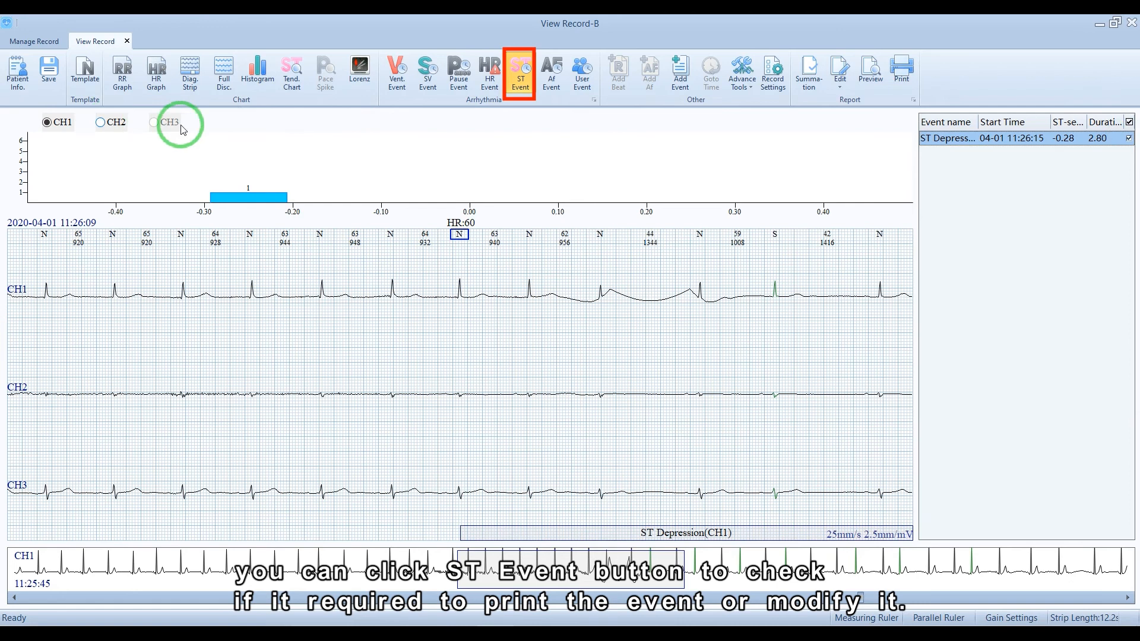
{"action": "right_click", "coordinate": [939, 137]}
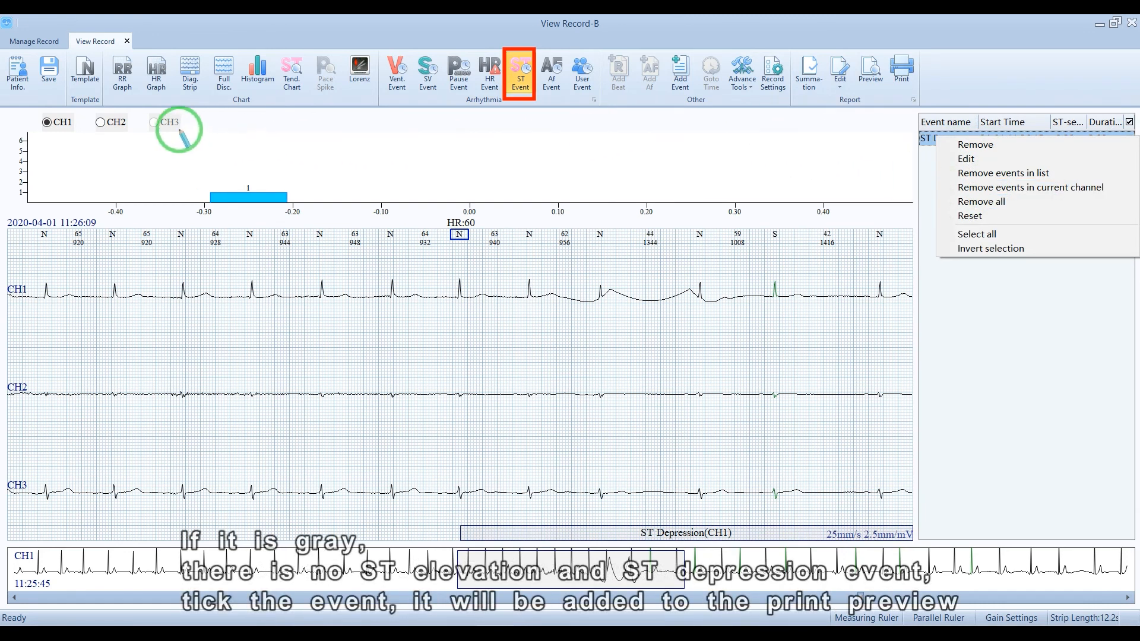
{"action": "left_click", "coordinate": [155, 124]}
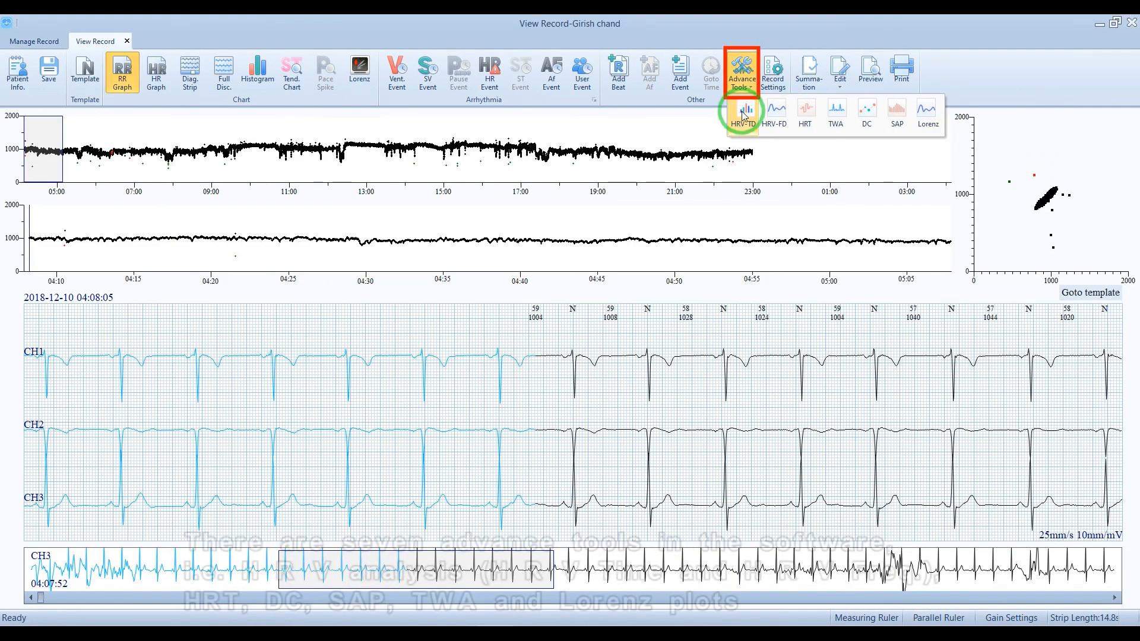
View the advanced analyses of the 2018-12-10 record: HRV time domain, HRV frequency domain and HRT
{"action": "left_click", "coordinate": [741, 113]}
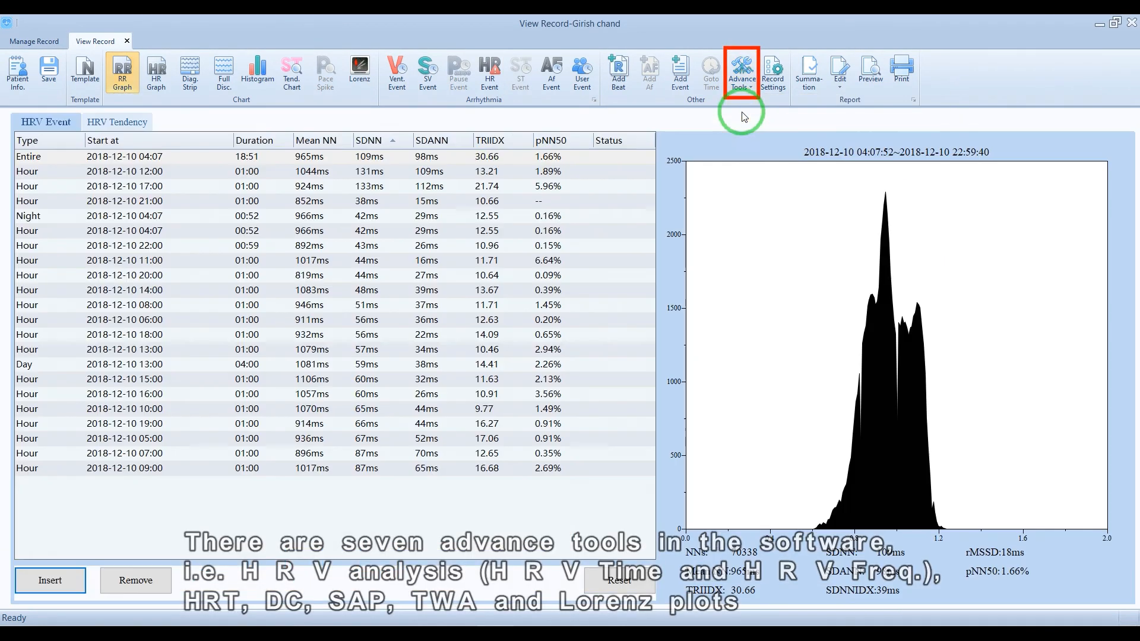
{"action": "left_click", "coordinate": [743, 71]}
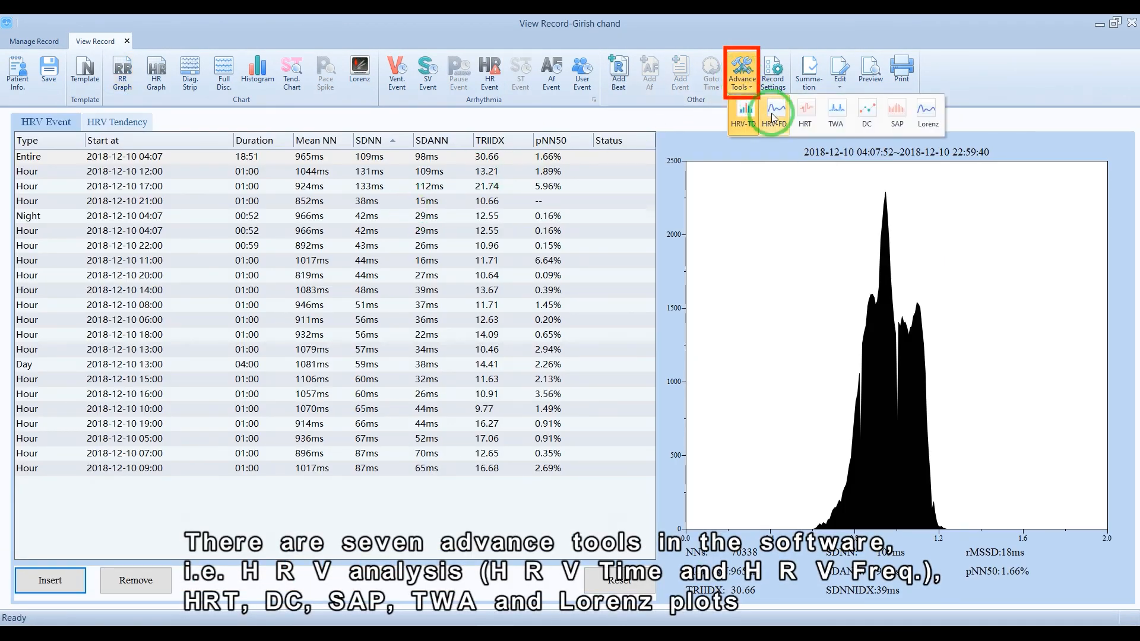
{"action": "left_click", "coordinate": [771, 112]}
{"action": "left_click", "coordinate": [746, 88]}
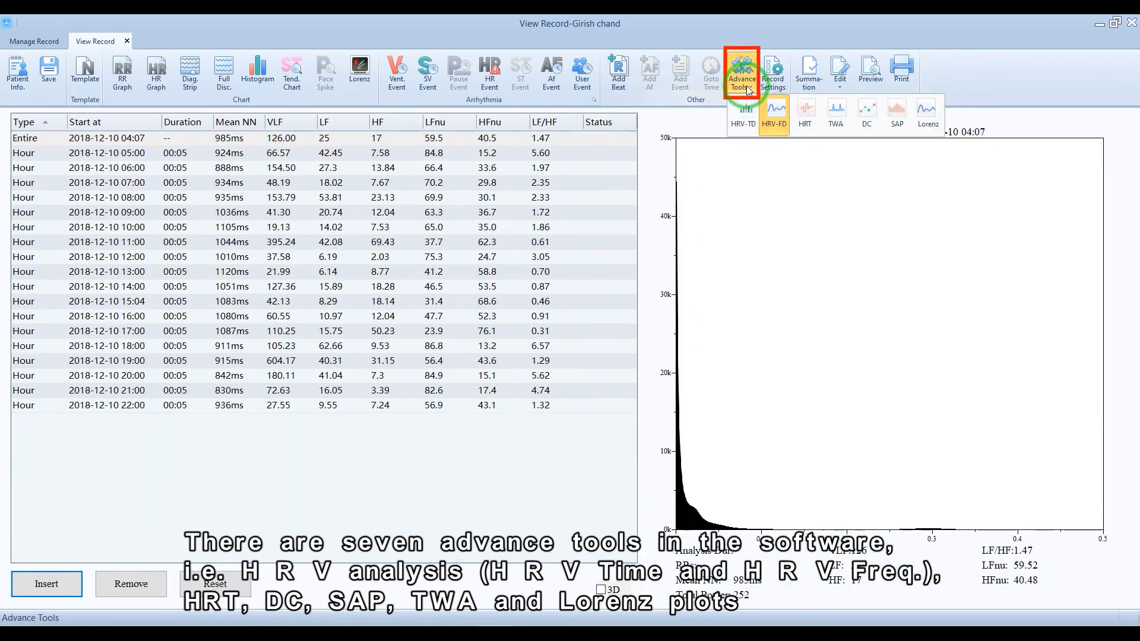
{"action": "left_click", "coordinate": [814, 119]}
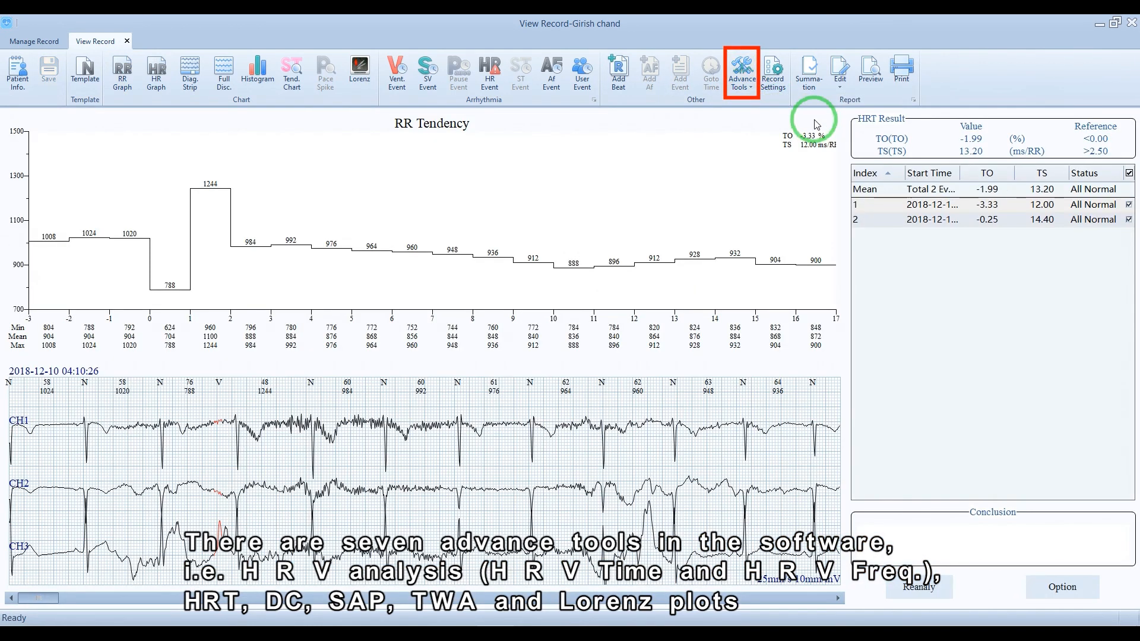
View the record's TWA, DC and SAP advanced analyses one after another
{"action": "left_click", "coordinate": [742, 74]}
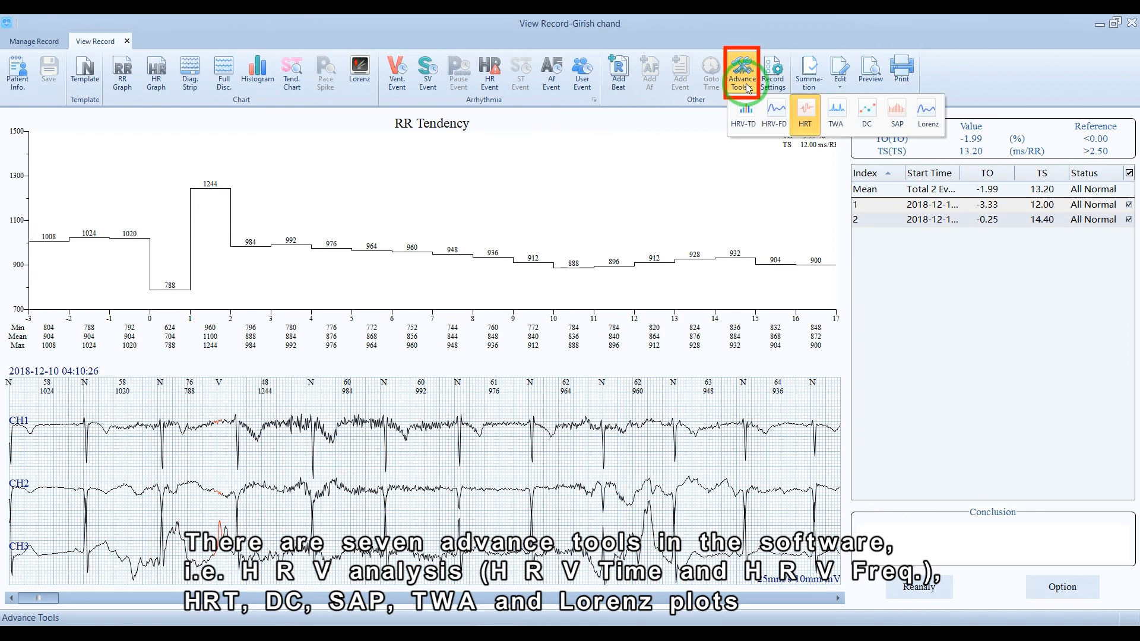
{"action": "left_click", "coordinate": [840, 125]}
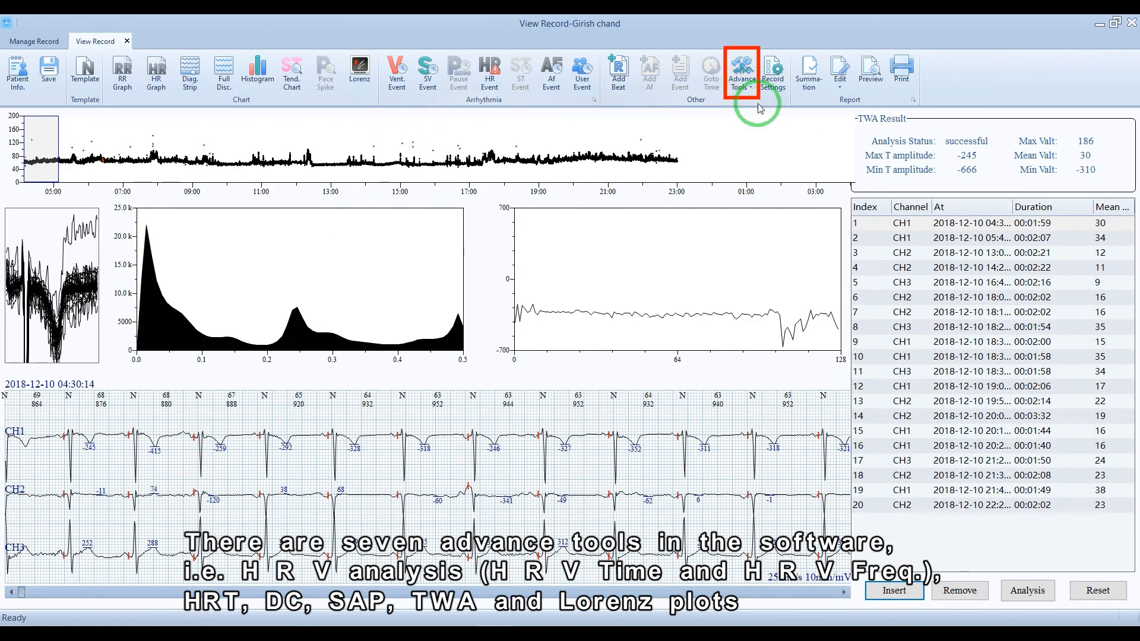
{"action": "left_click", "coordinate": [742, 74]}
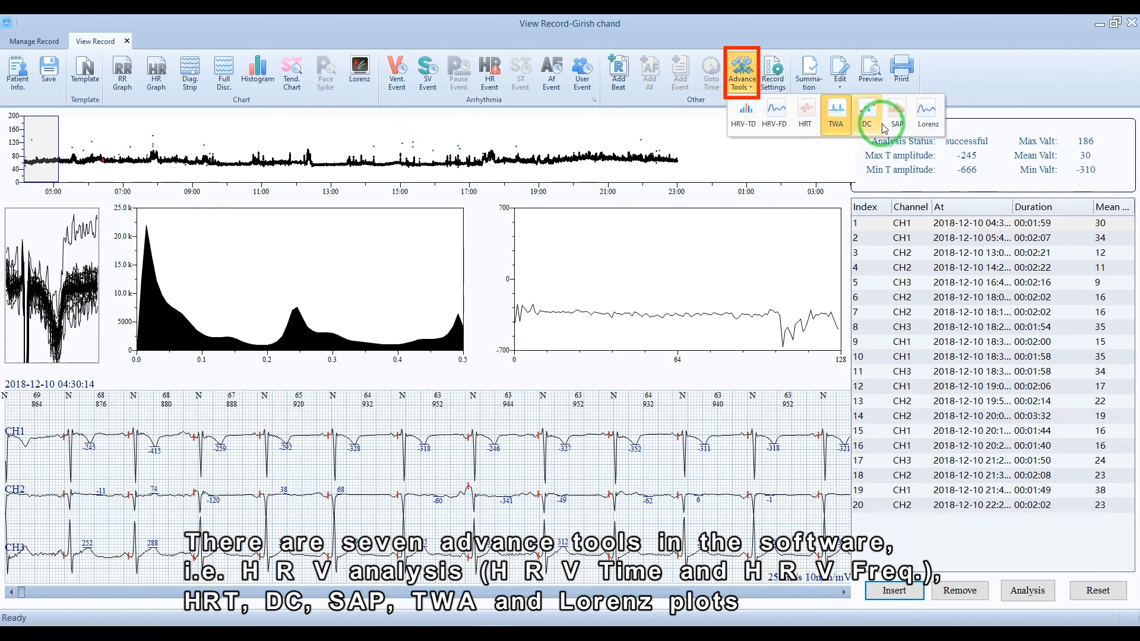
{"action": "left_click", "coordinate": [873, 123]}
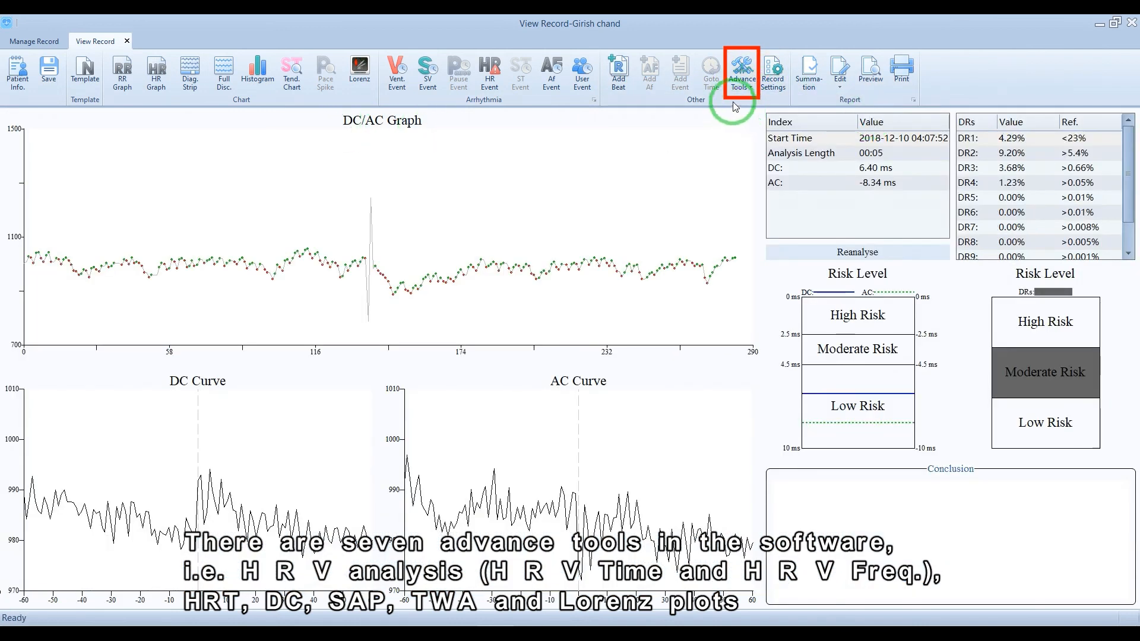
{"action": "left_click", "coordinate": [749, 84]}
{"action": "left_click", "coordinate": [892, 121]}
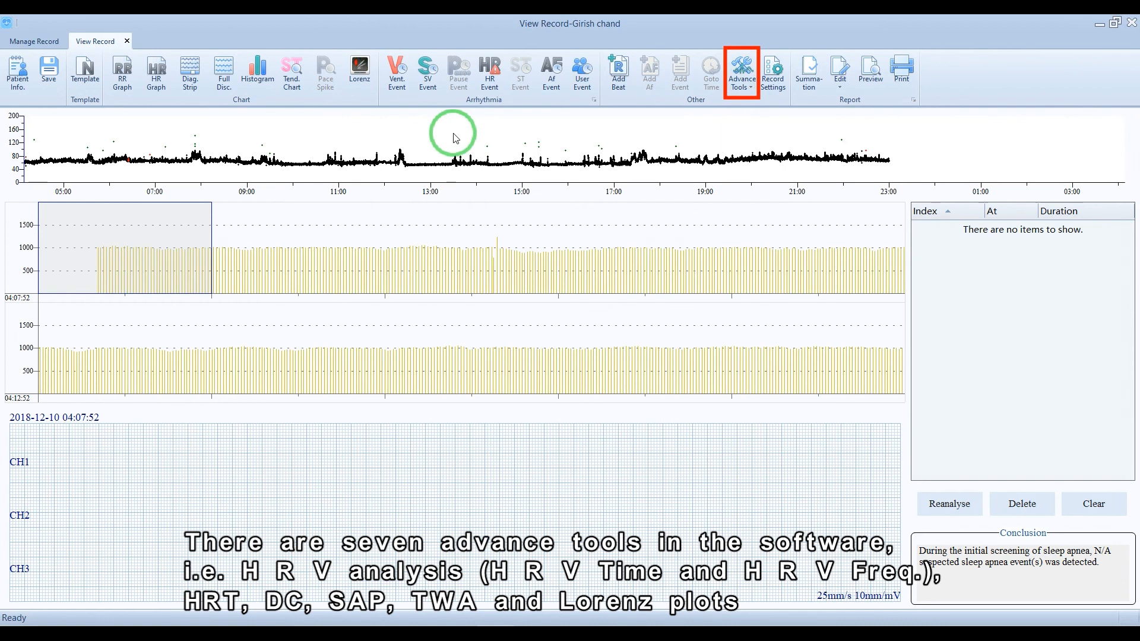
{"action": "left_click", "coordinate": [749, 83]}
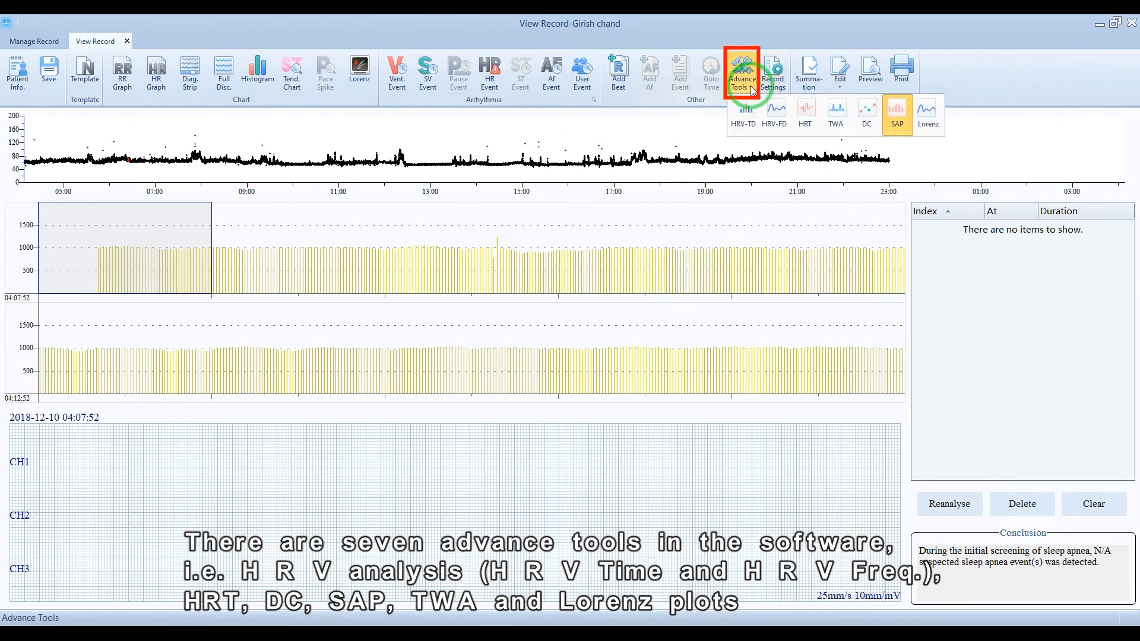